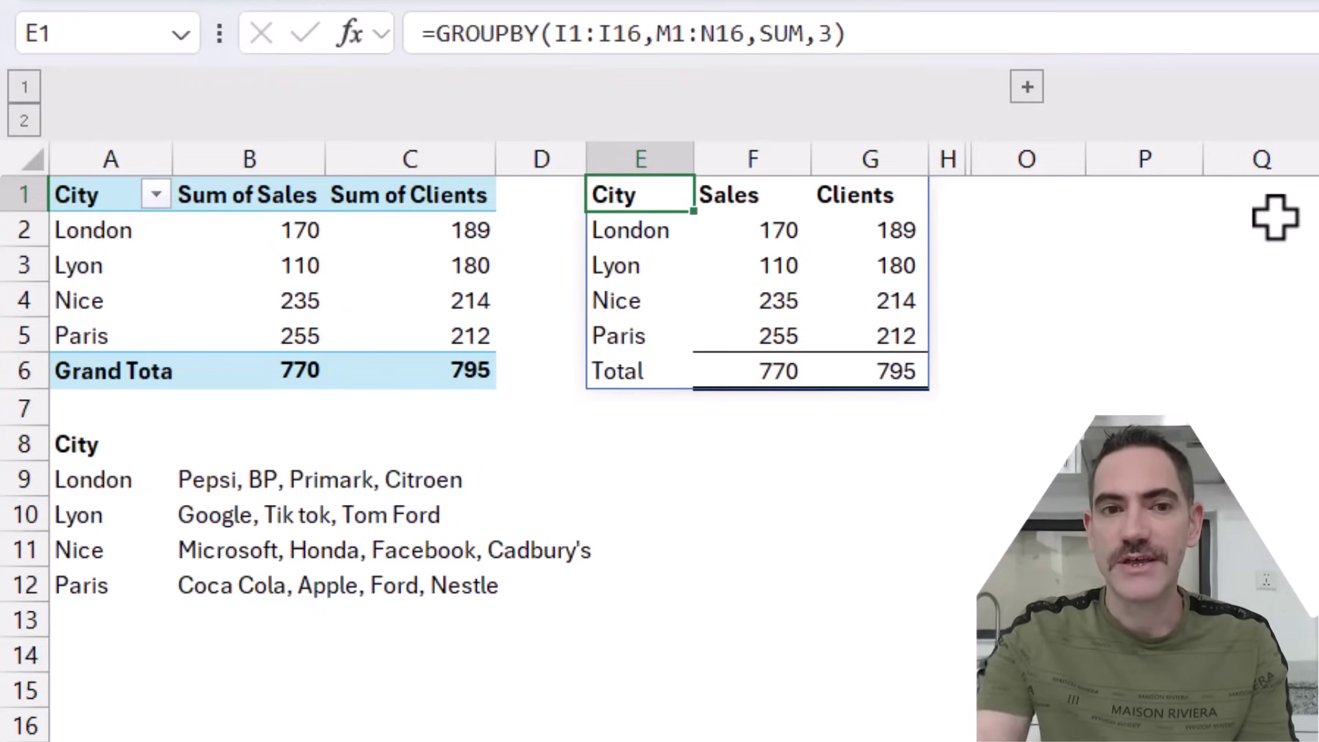
# Examine the pivot table's values and the existing GROUPBY results beside and below it.
pyautogui.moveTo(112, 194); pyautogui.dragTo(435, 361)
pyautogui.click(295, 278)
pyautogui.moveTo(350, 288); pyautogui.dragTo(412, 271)
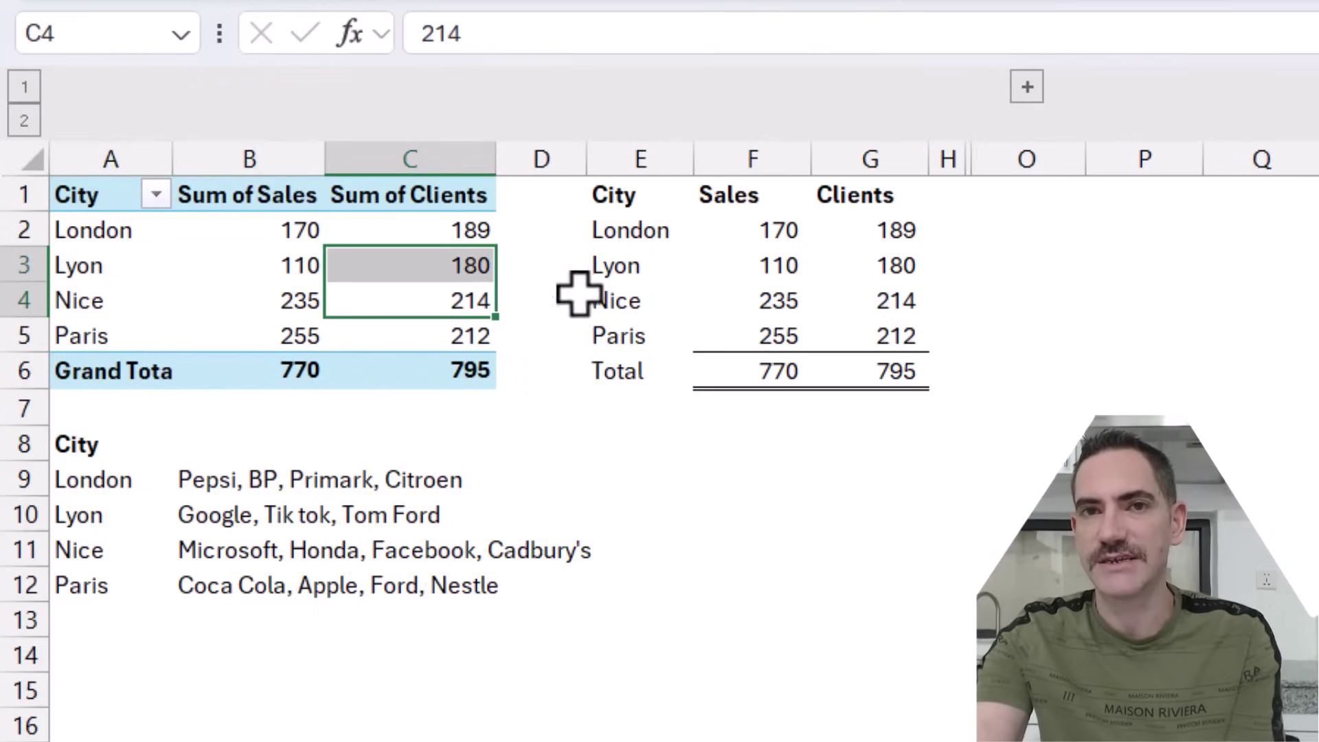
pyautogui.click(742, 270)
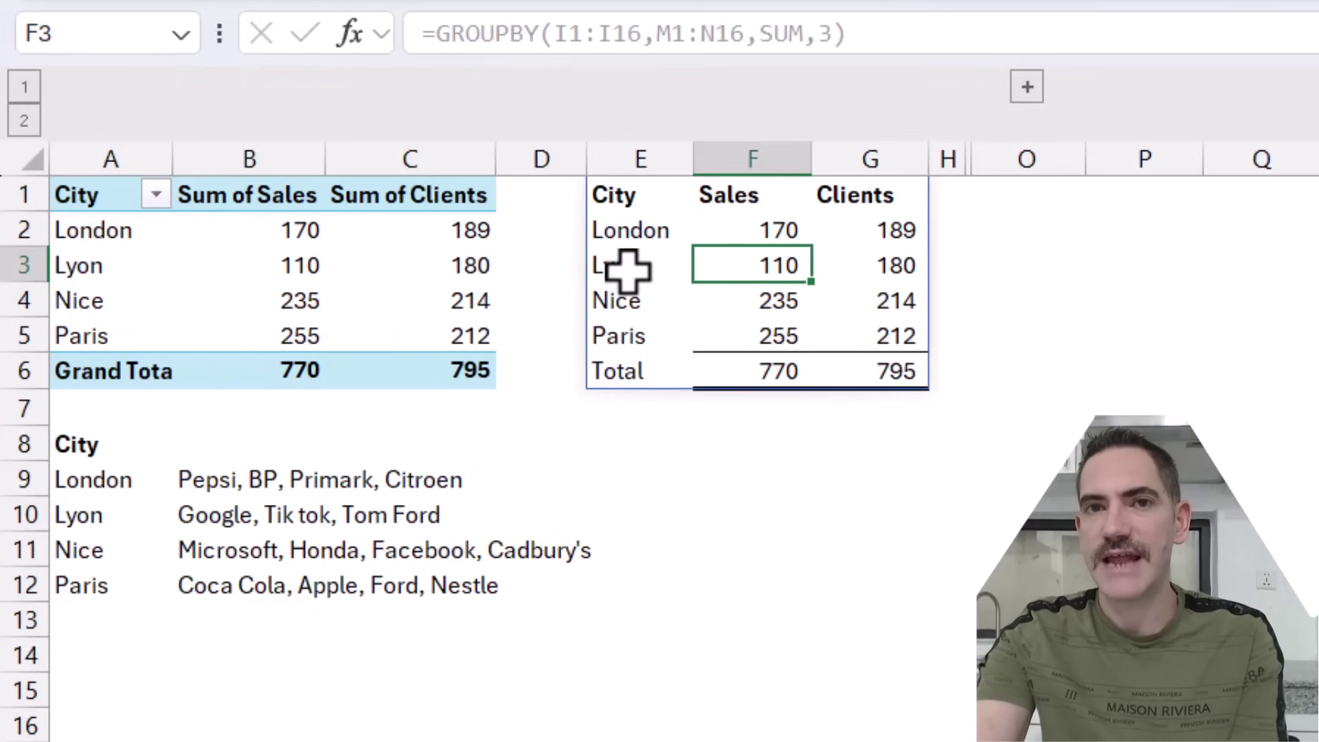
pyautogui.click(628, 196)
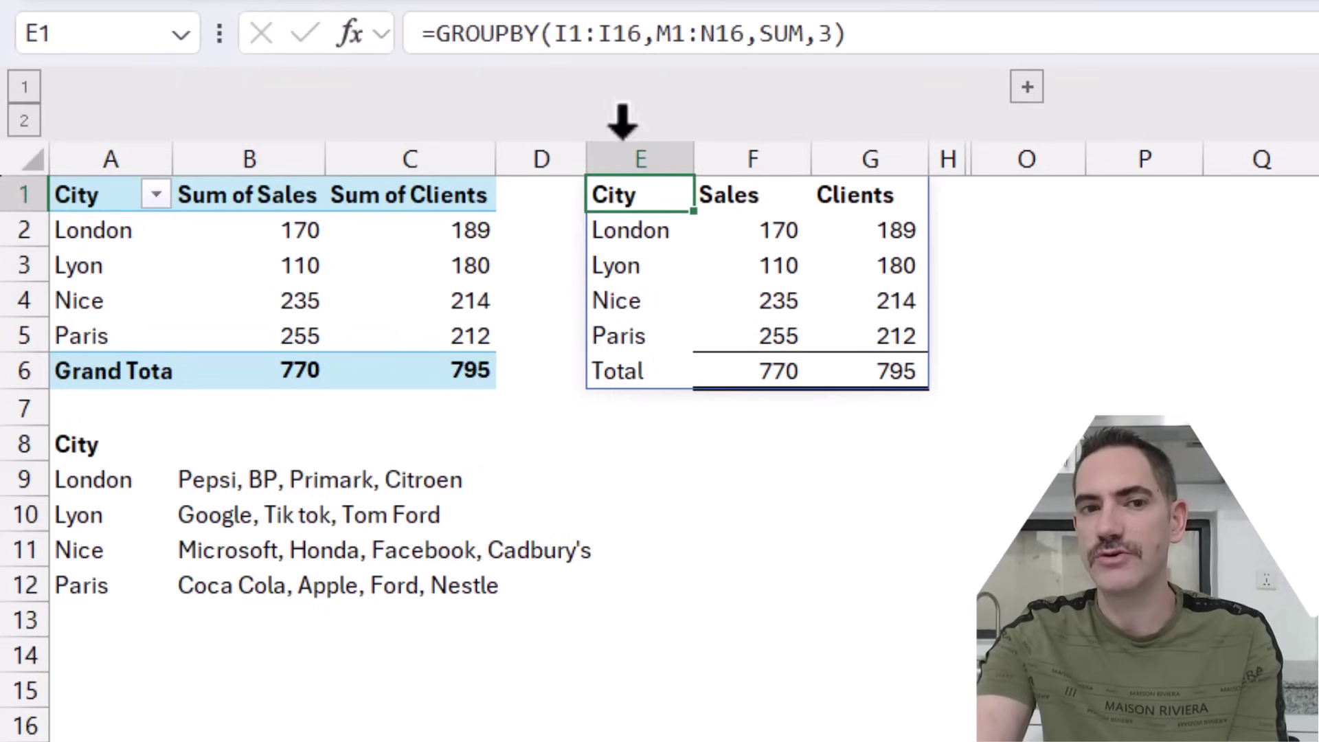
pyautogui.click(562, 33)
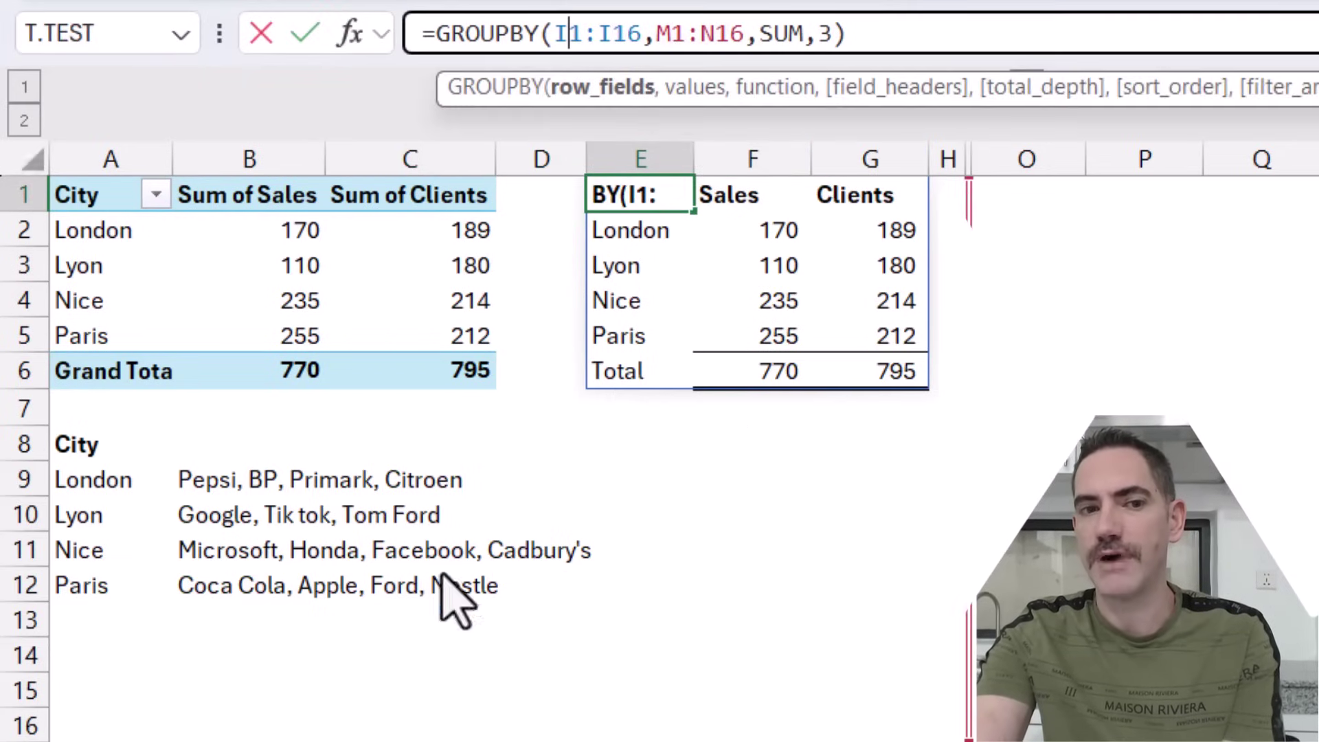
pyautogui.click(109, 592)
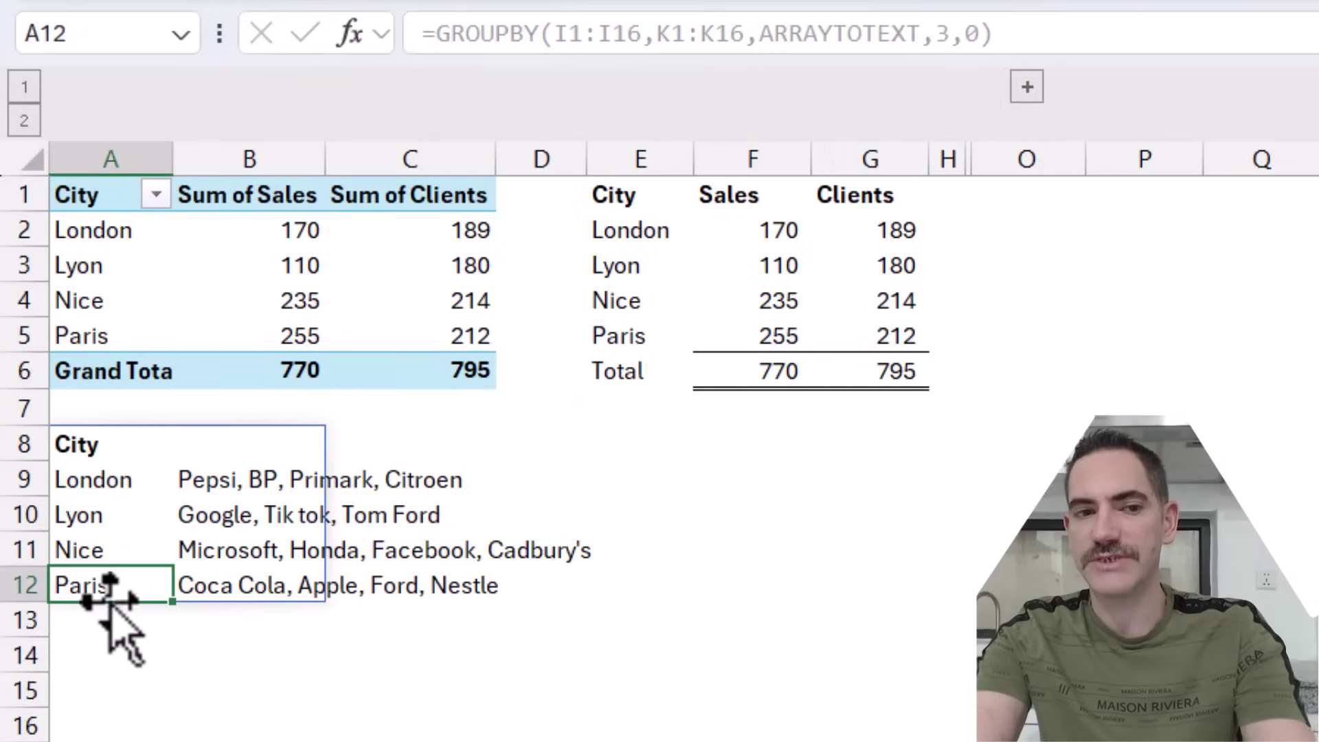
pyautogui.press('Up')
pyautogui.press('Up')
pyautogui.press('Up')
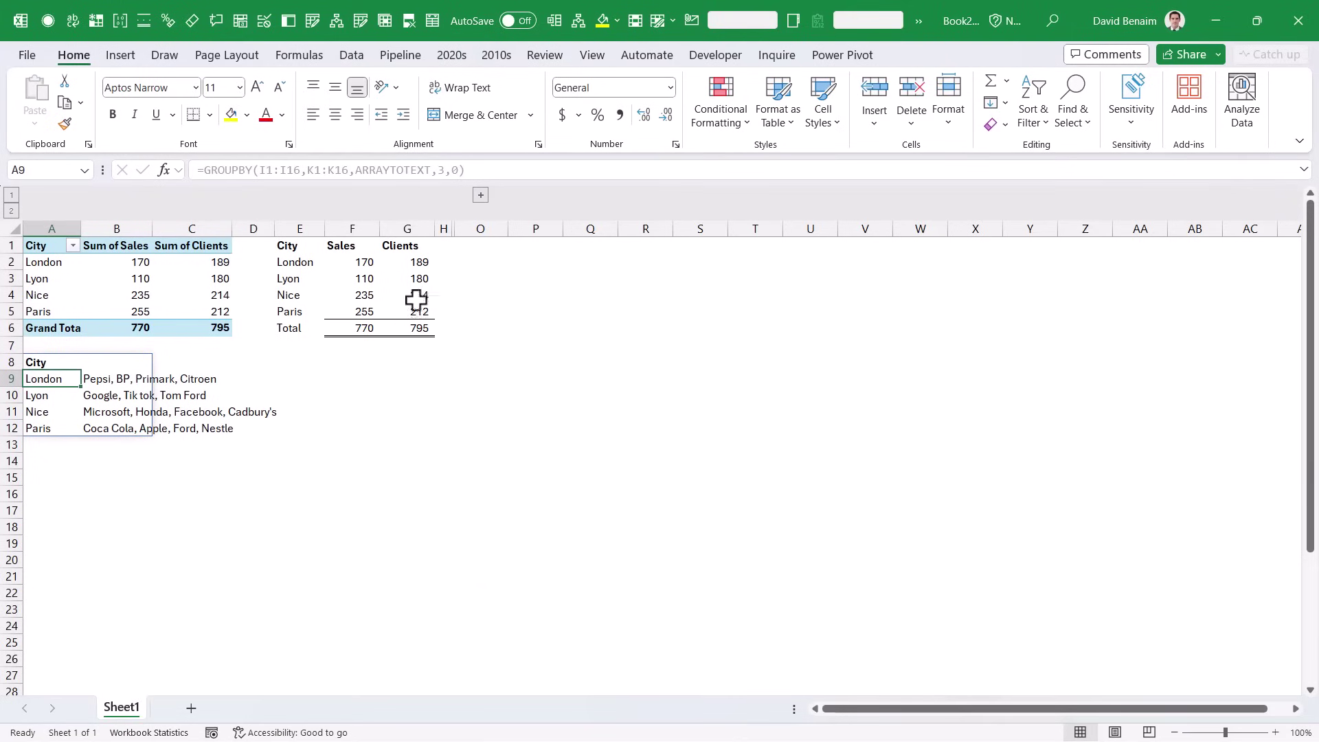
# Expand the grouped source columns I:N and start a GROUPBY formula in P1 using the City column I1:I16 as row fields.
pyautogui.click(481, 196)
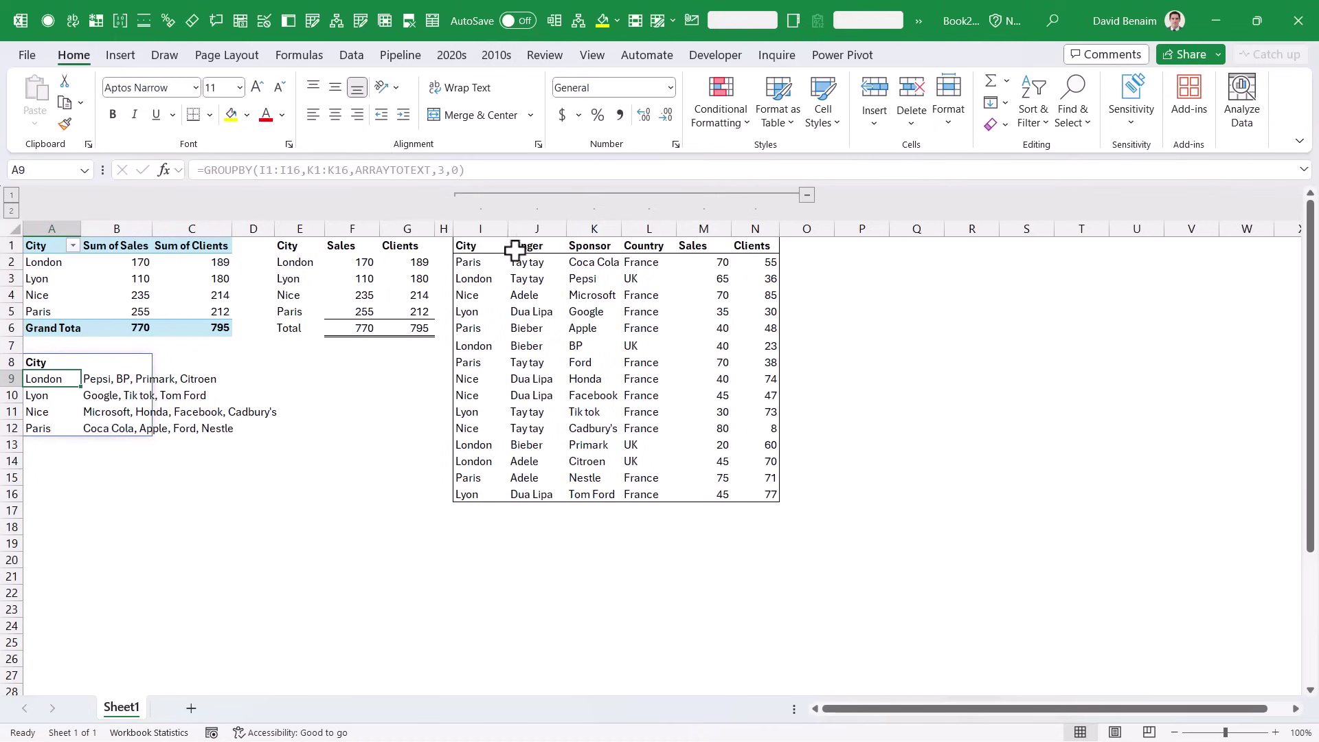
pyautogui.click(496, 261)
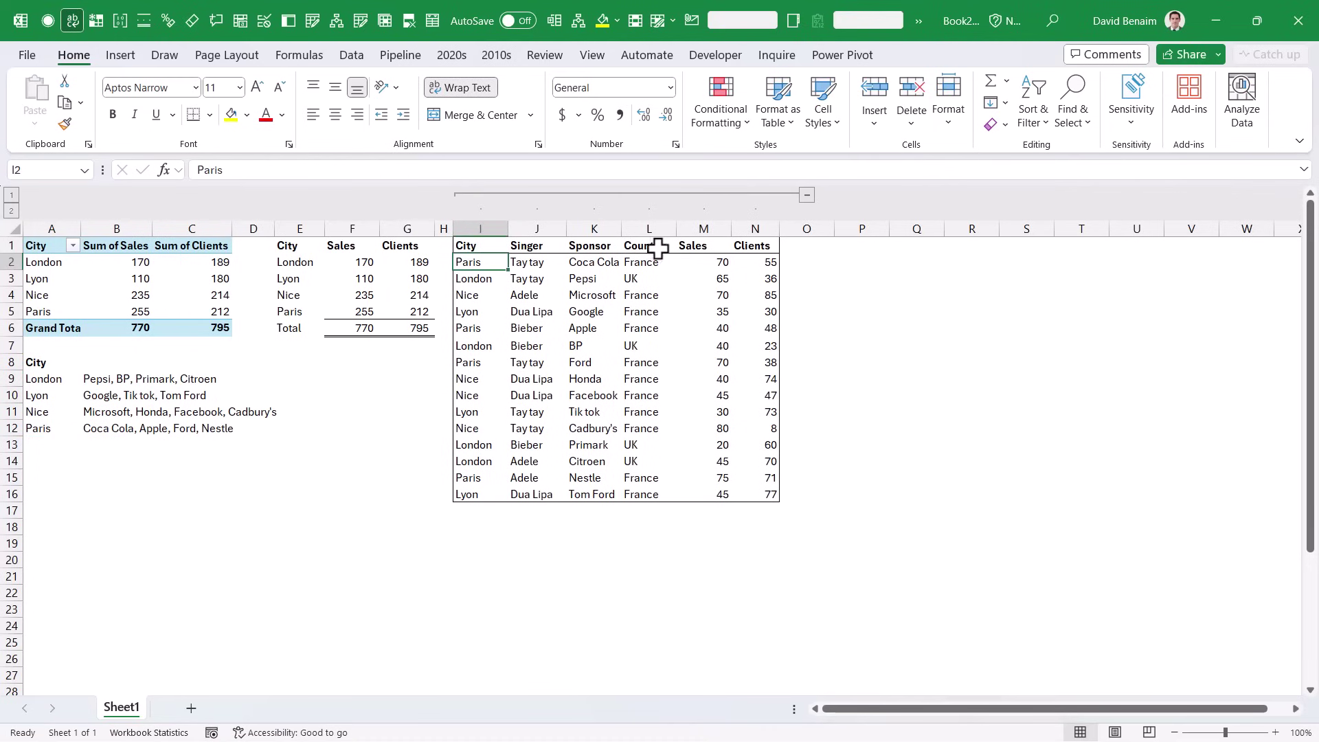
pyautogui.click(860, 246)
pyautogui.write('=group')
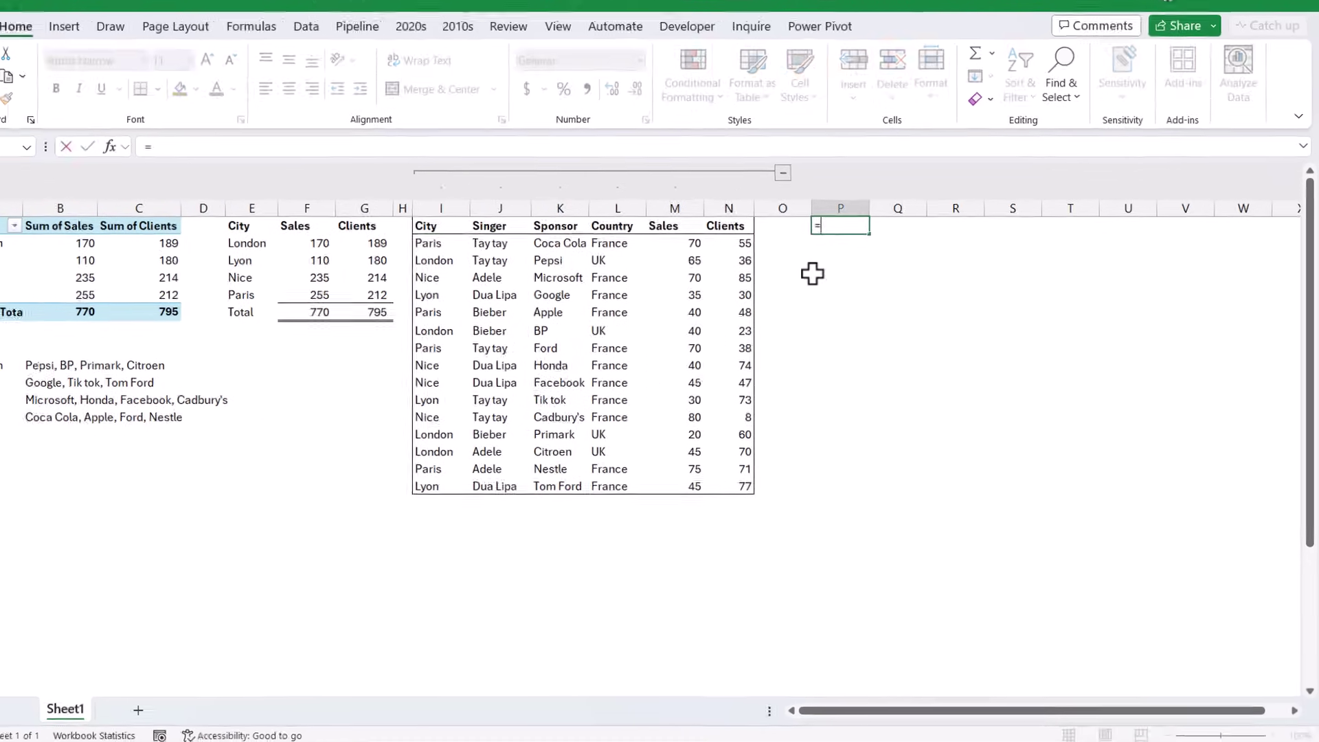
pyautogui.press('Tab')
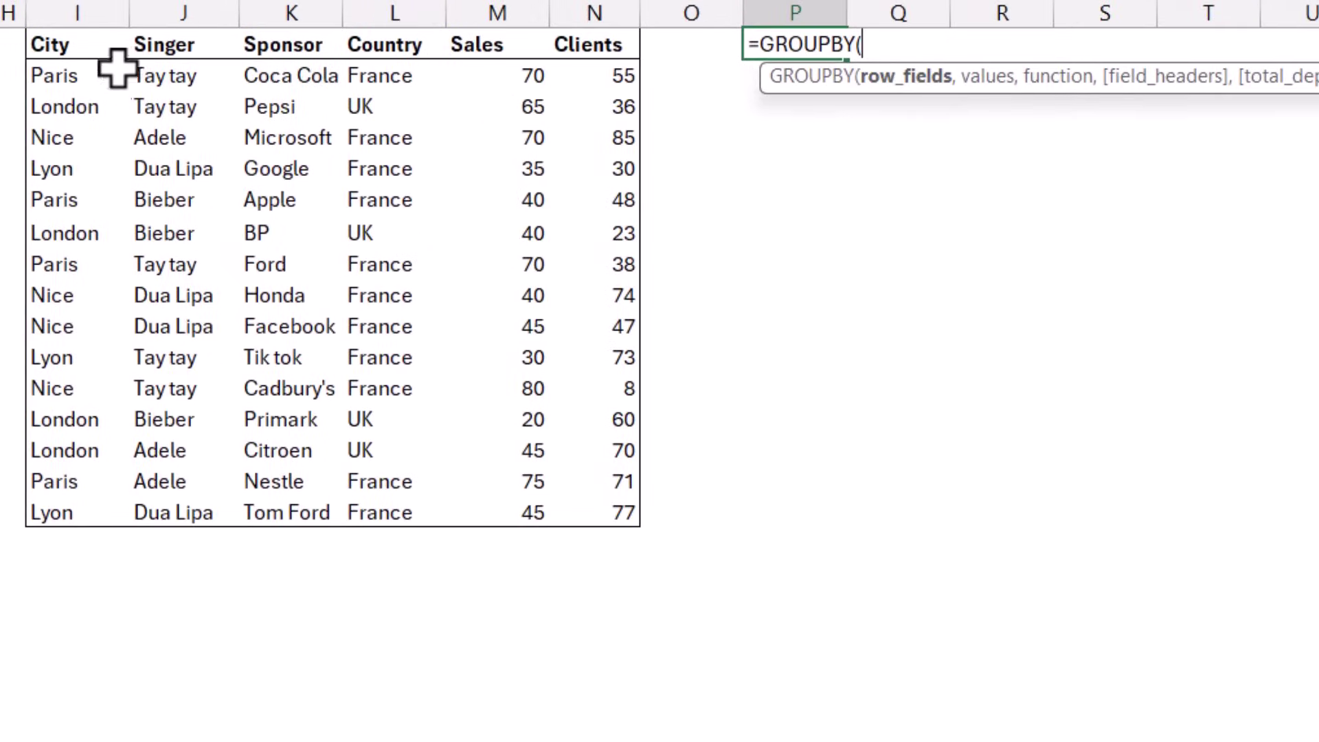
pyautogui.moveTo(103, 48); pyautogui.dragTo(59, 512)
pyautogui.write(',')
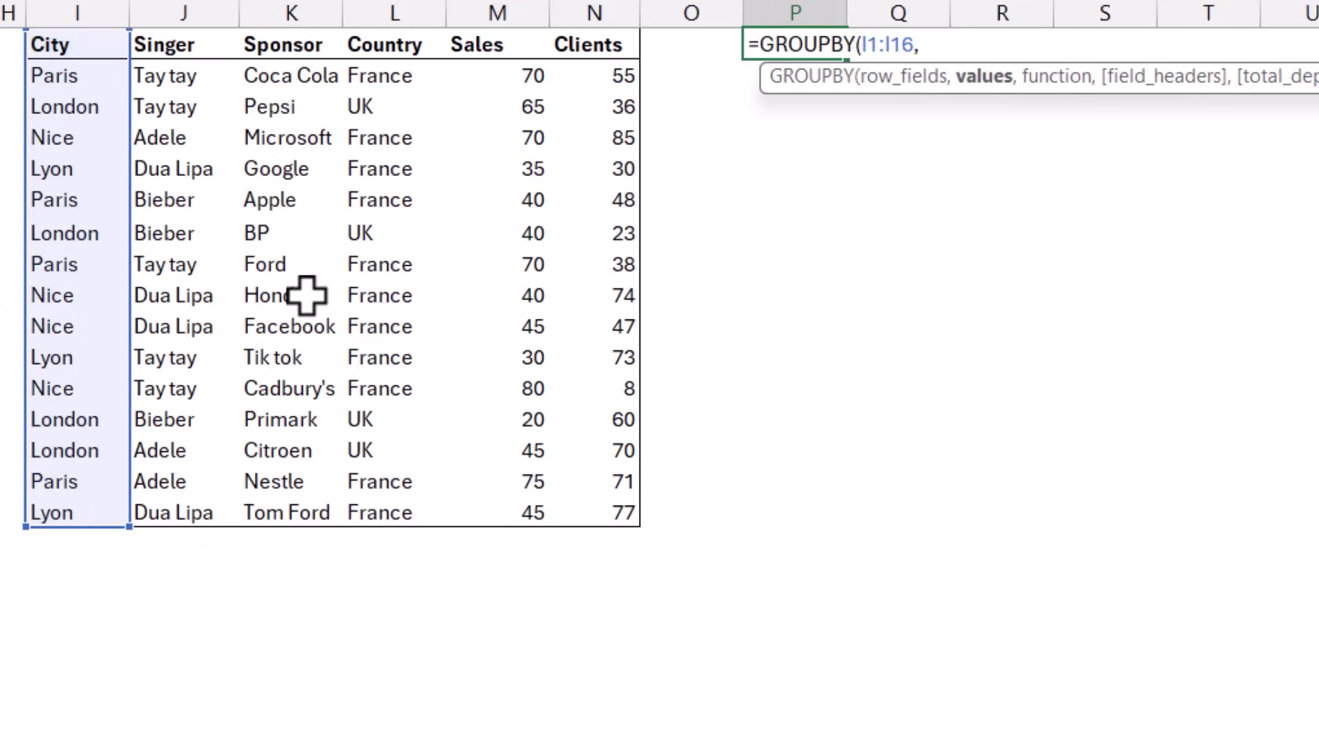
# Complete the P1 GROUPBY formula with the Sales column M1:M16 as values and SUM as the function.
pyautogui.moveTo(488, 50); pyautogui.dragTo(491, 514)
pyautogui.write(',')
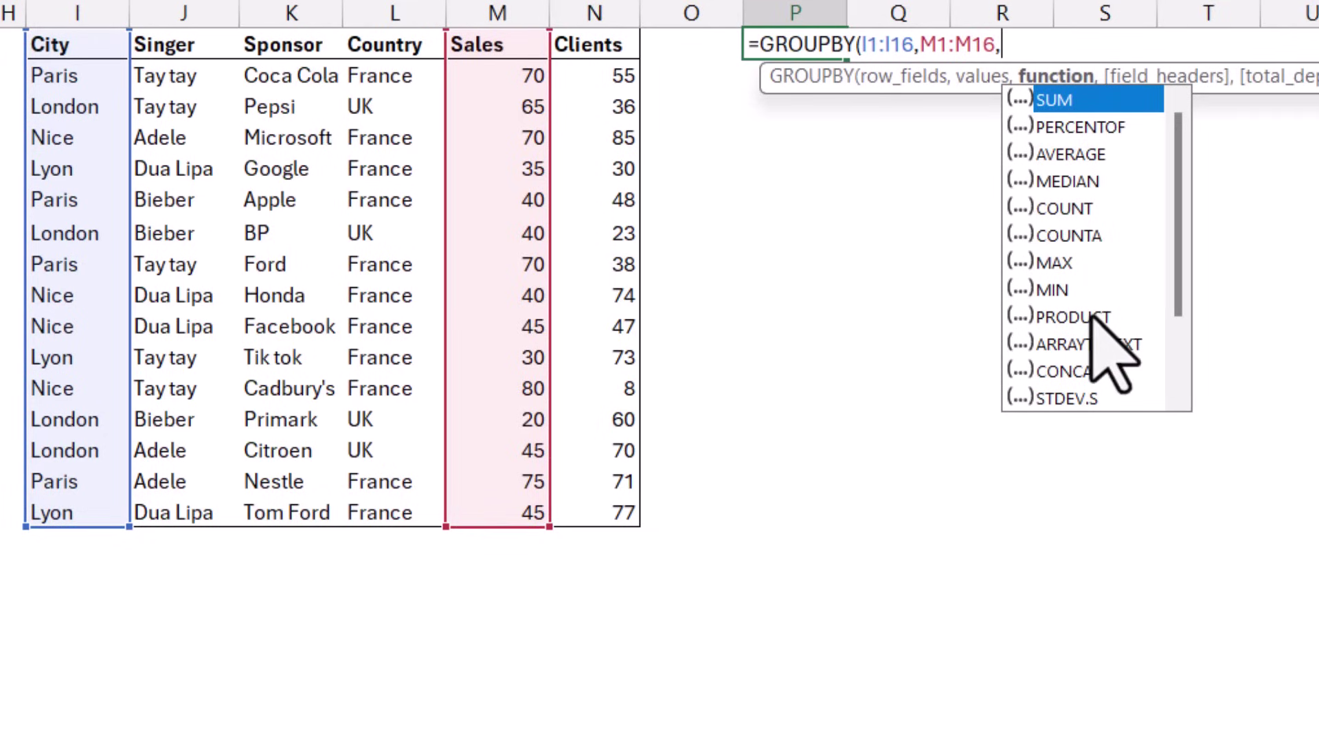
pyautogui.doubleClick(1102, 108)
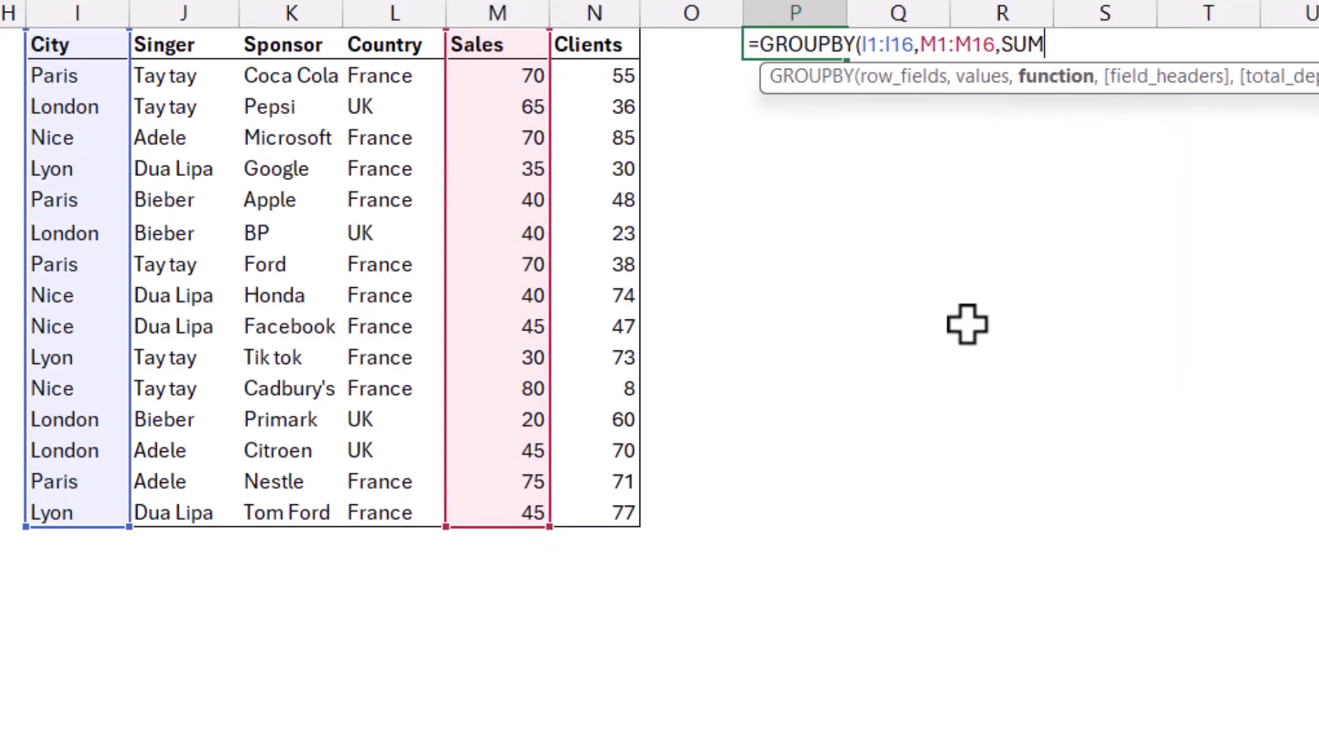
pyautogui.write(')')
pyautogui.press('Return')
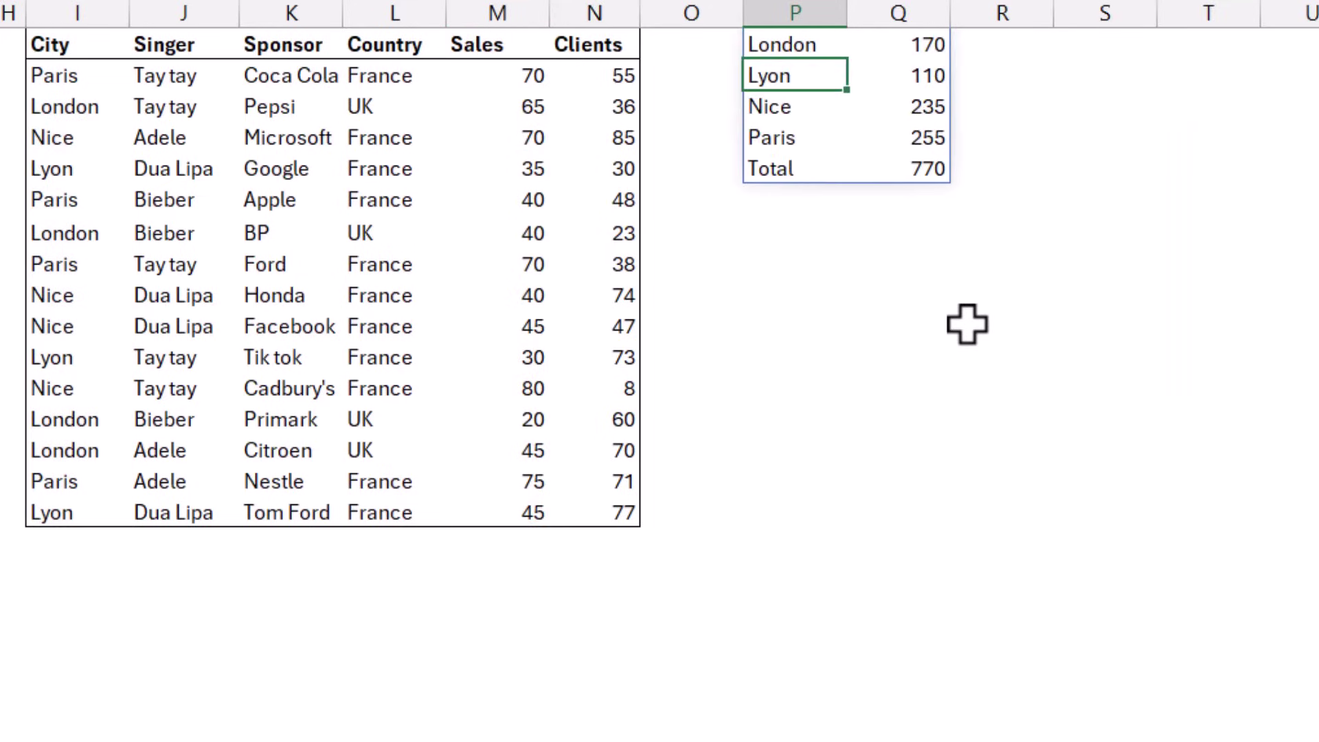
# Set the field_headers argument of the P1 GROUPBY formula to 3 (Yes and show).
pyautogui.press('Up')
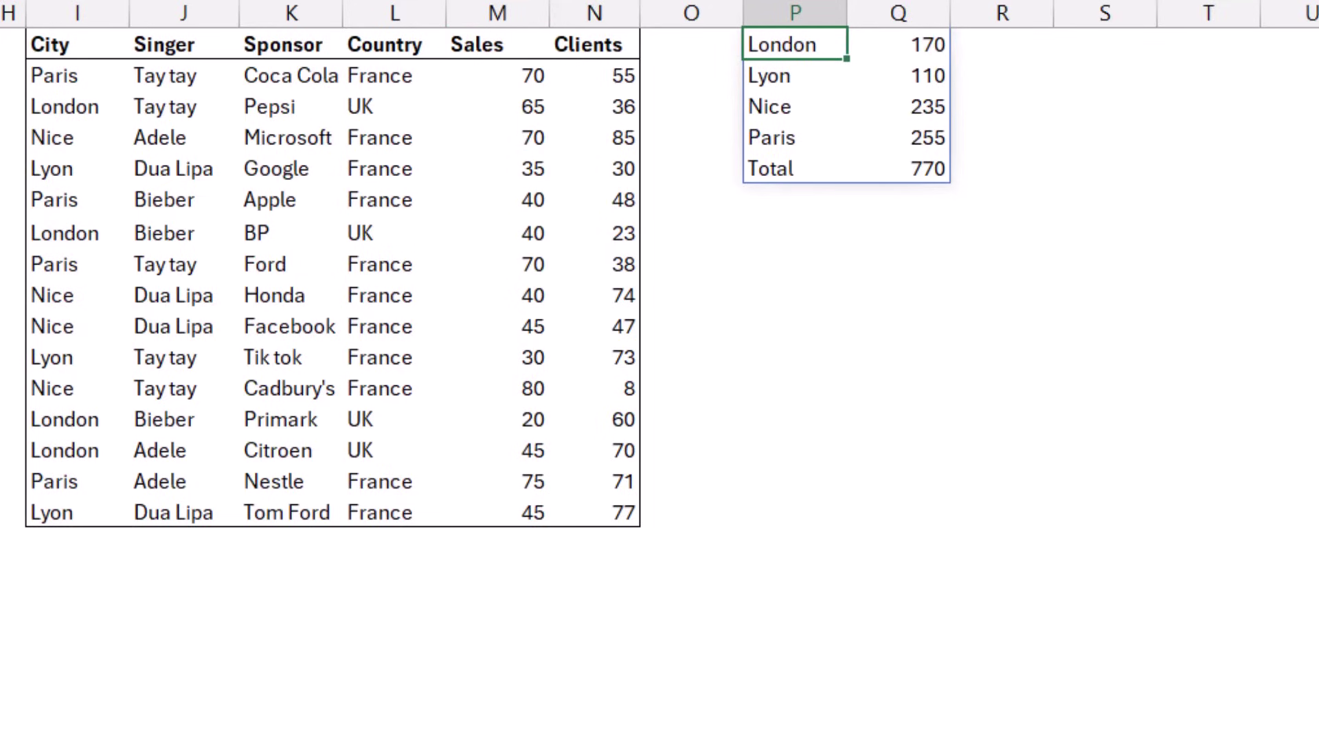
pyautogui.doubleClick(783, 44)
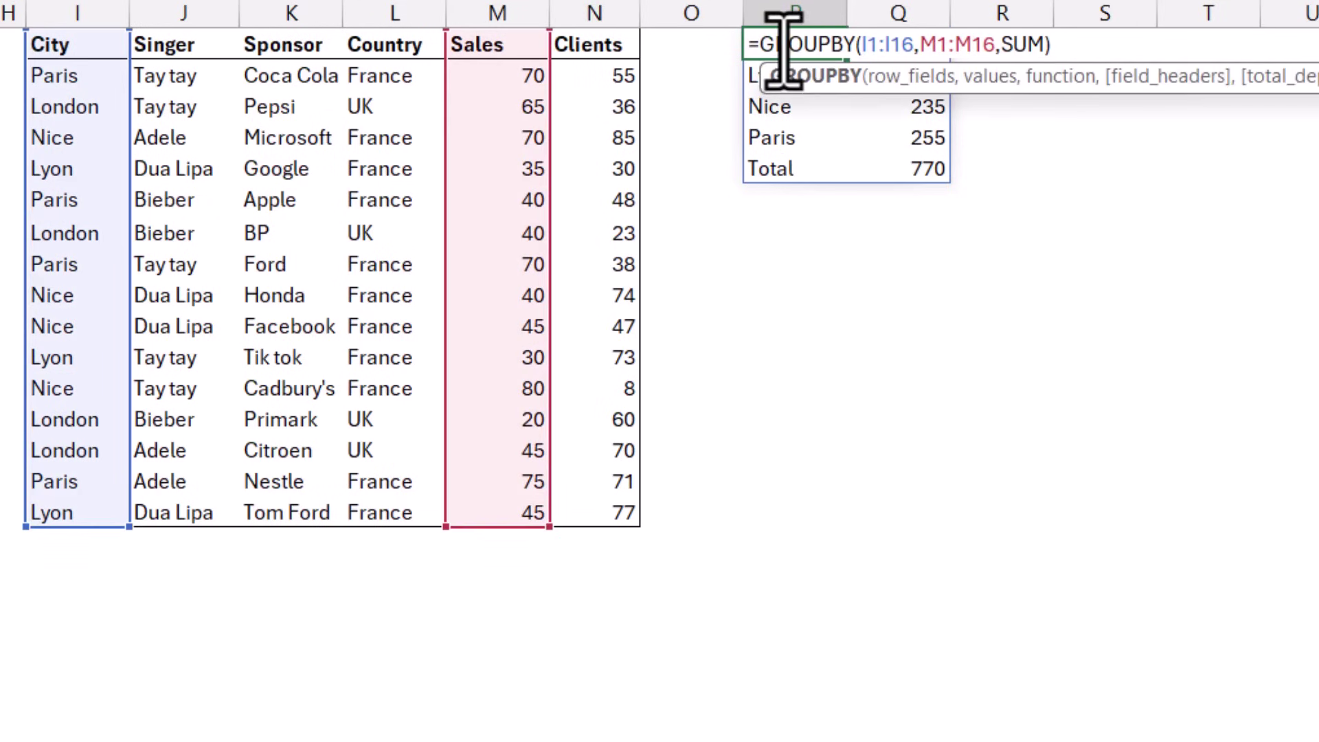
pyautogui.press('Left')
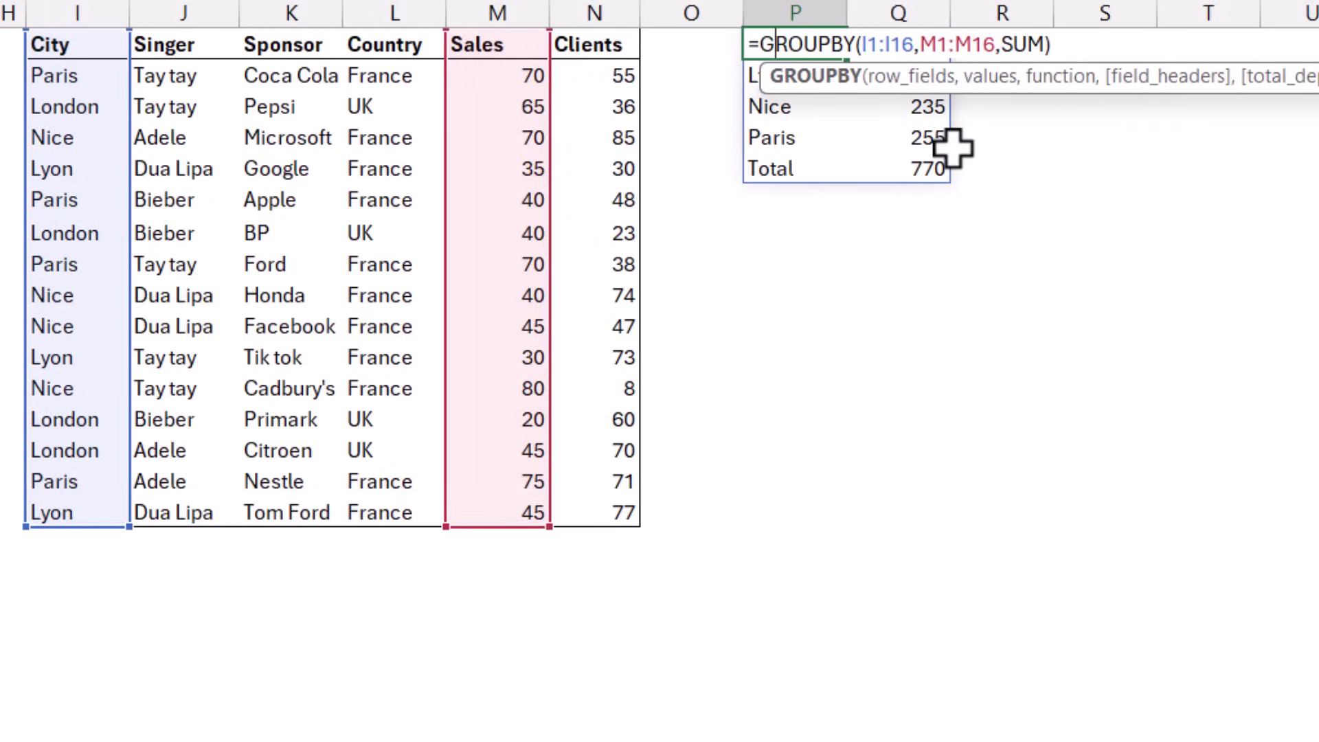
pyautogui.click(1045, 44)
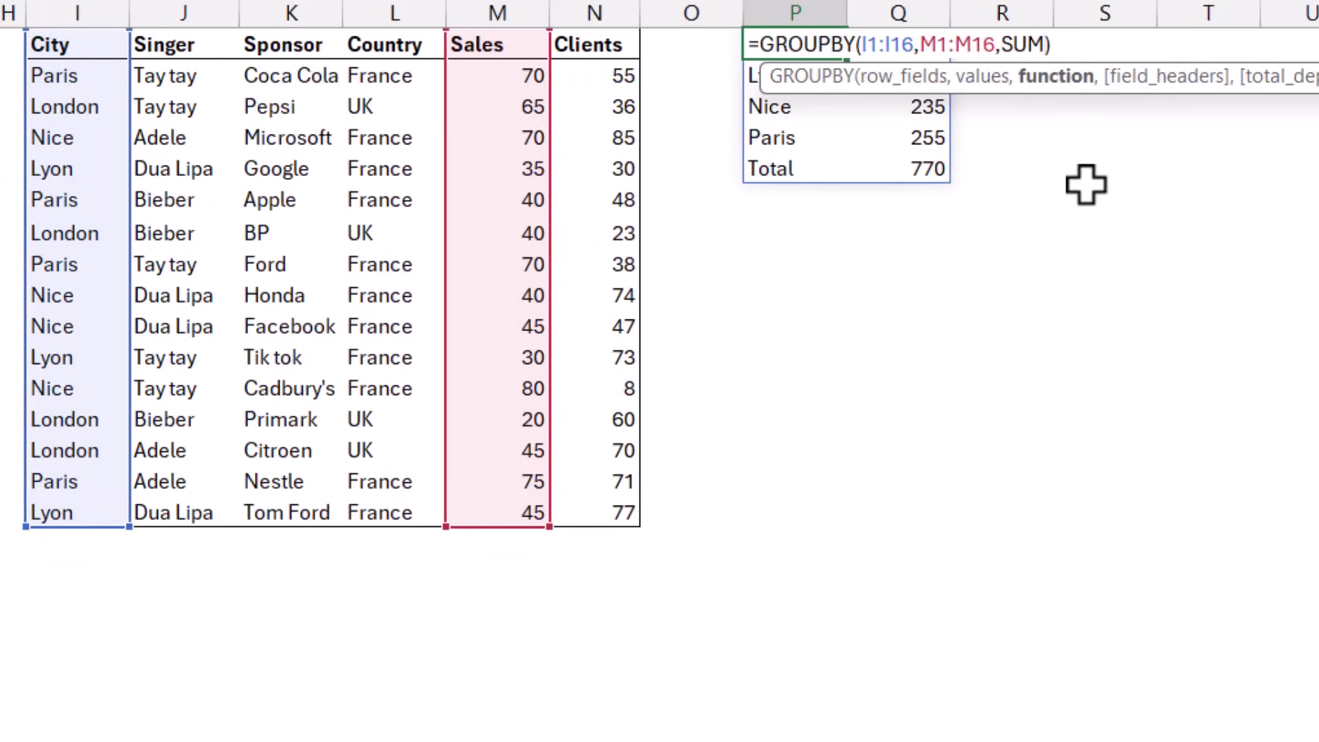
pyautogui.write(',')
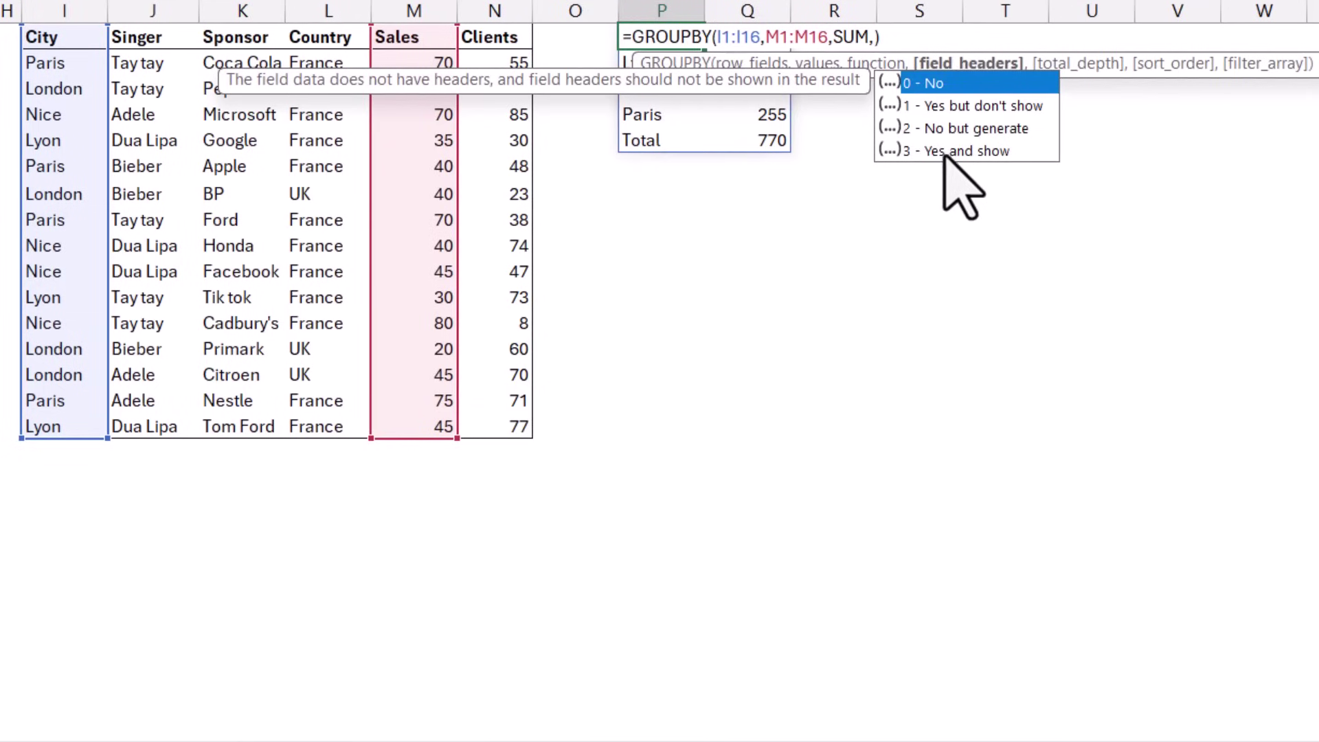
pyautogui.doubleClick(947, 151)
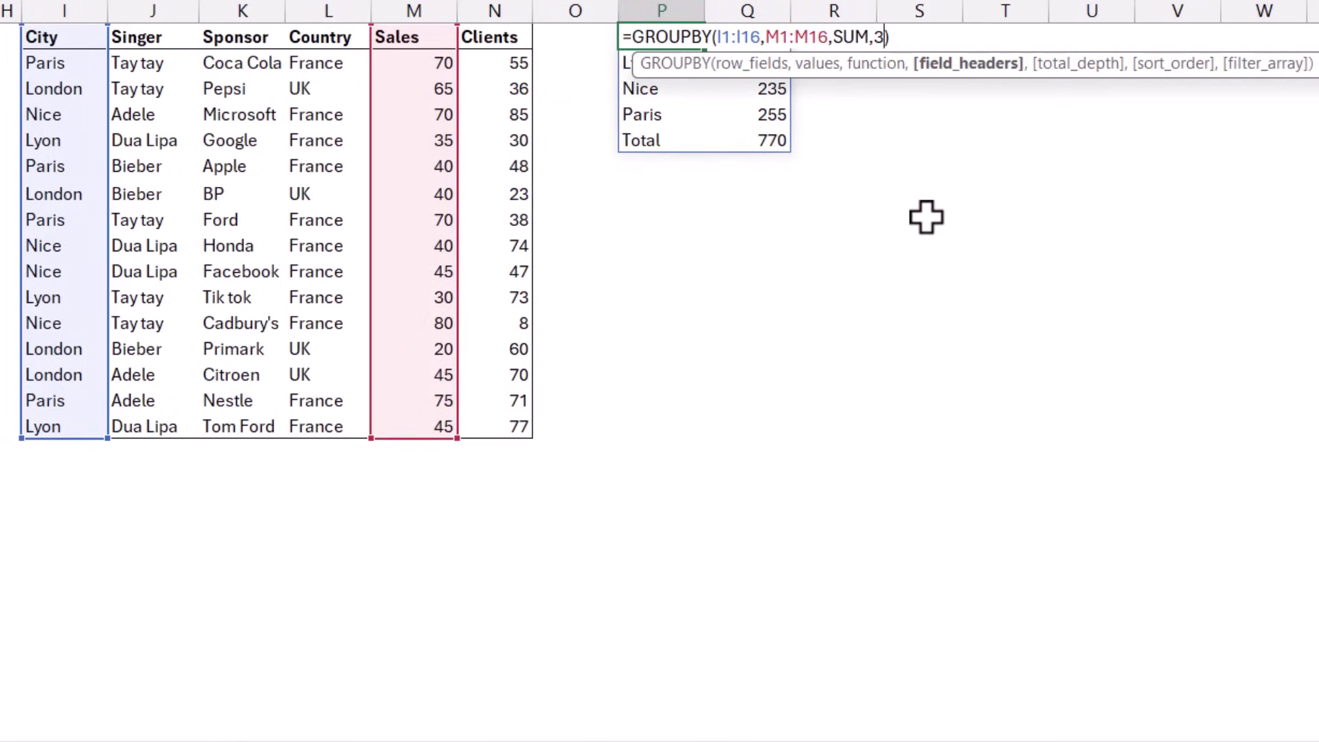
# Review the available total_depth options and commit the P1 formula without that argument.
pyautogui.write(',')
pyautogui.press('Down')
pyautogui.press('Down')
pyautogui.press('Down')
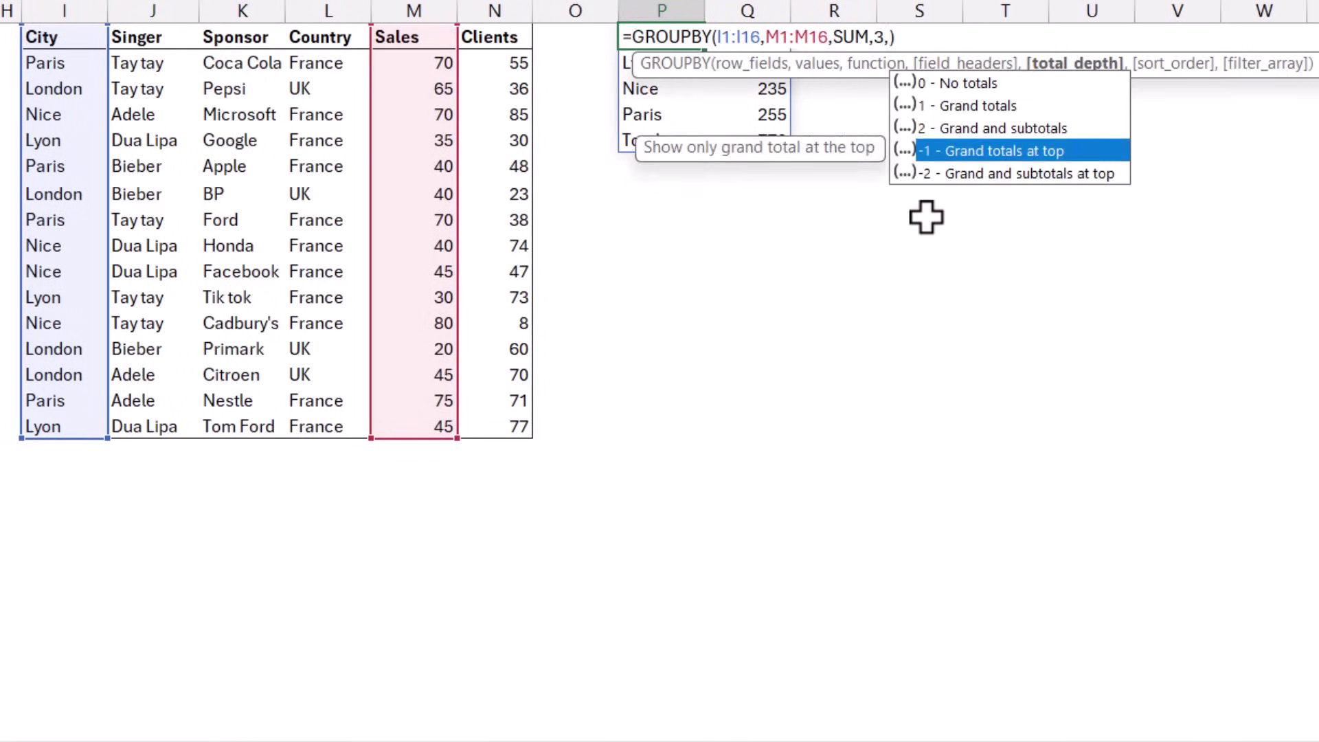
pyautogui.press('Up')
pyautogui.press('Down')
pyautogui.press('Down')
pyautogui.press('Up')
pyautogui.press('Up')
pyautogui.press('Up')
pyautogui.press('Up')
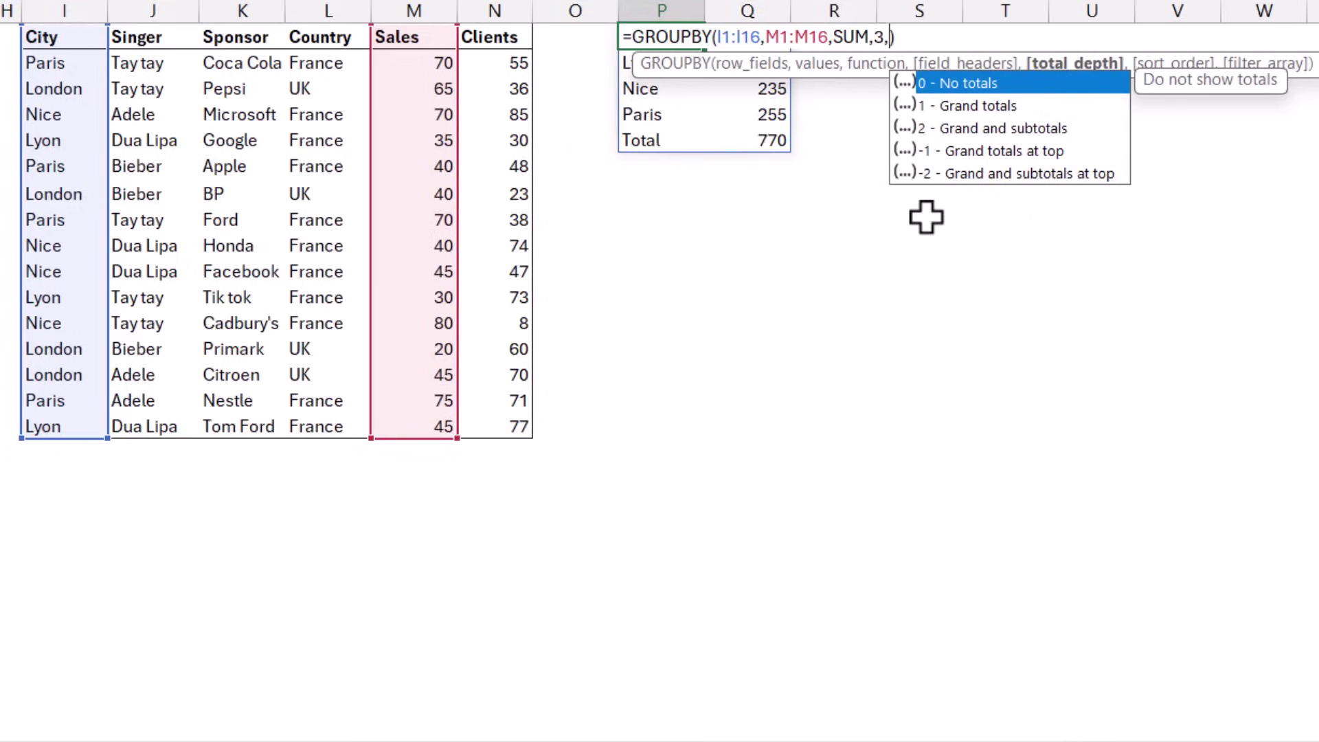
pyautogui.press('BackSpace')
pyautogui.press('Return')
pyautogui.press('Up')
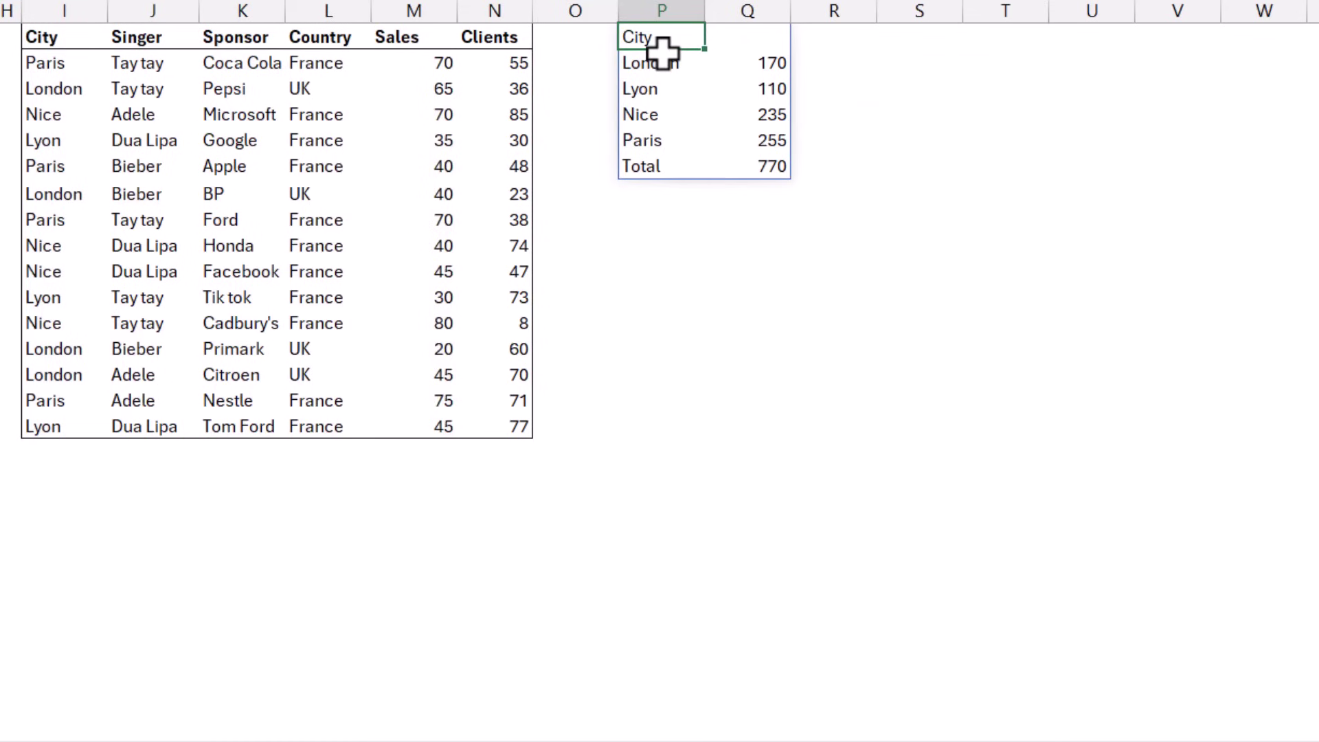
# Extend the row_fields range in the P1 GROUPBY formula to I1:J16 so it covers City and Singer.
pyautogui.press('F2')
pyautogui.press('Left')
pyautogui.press('Left')
pyautogui.press('Left')
pyautogui.press('Left')
pyautogui.press('Left')
pyautogui.press('Left')
pyautogui.press('Left')
pyautogui.press('Left')
pyautogui.press('Left')
pyautogui.press('Left')
pyautogui.press('Left')
pyautogui.press('Left')
pyautogui.press('Left')
pyautogui.press('Left')
pyautogui.press('Left')
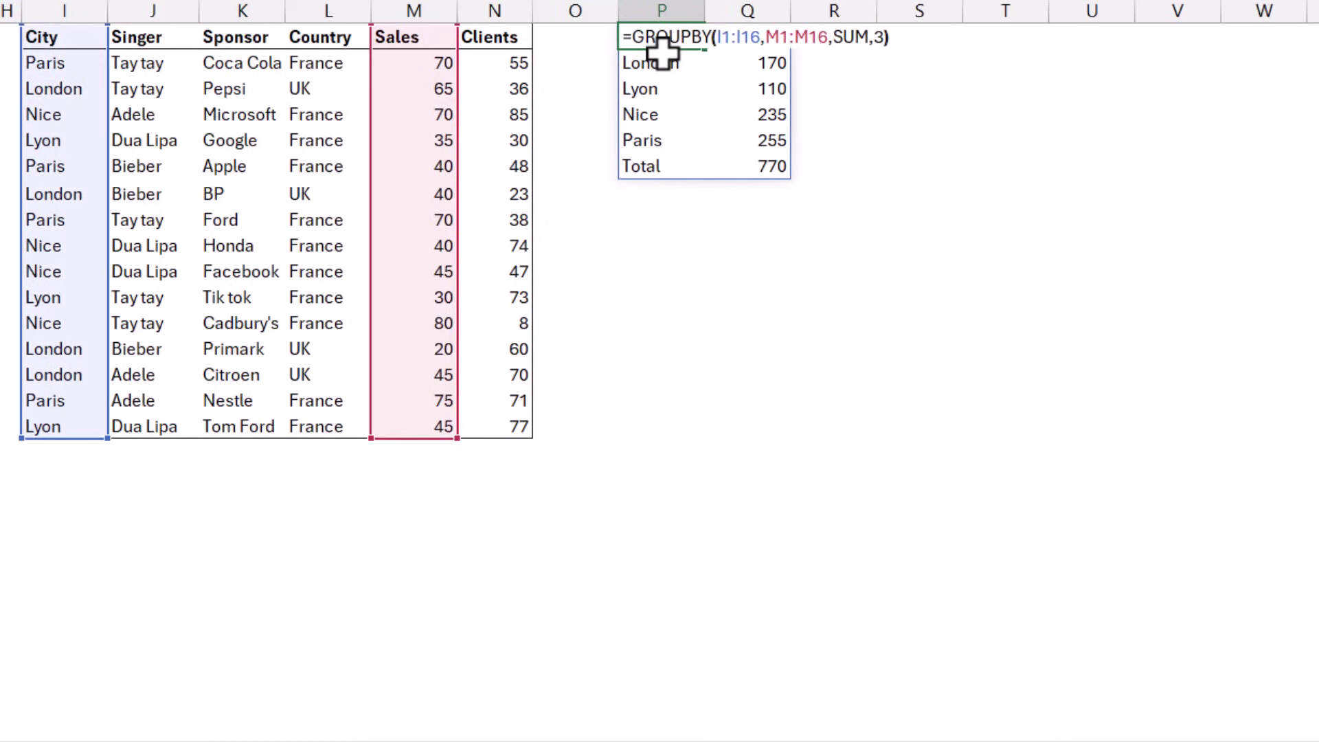
pyautogui.press('Left')
pyautogui.press('Left')
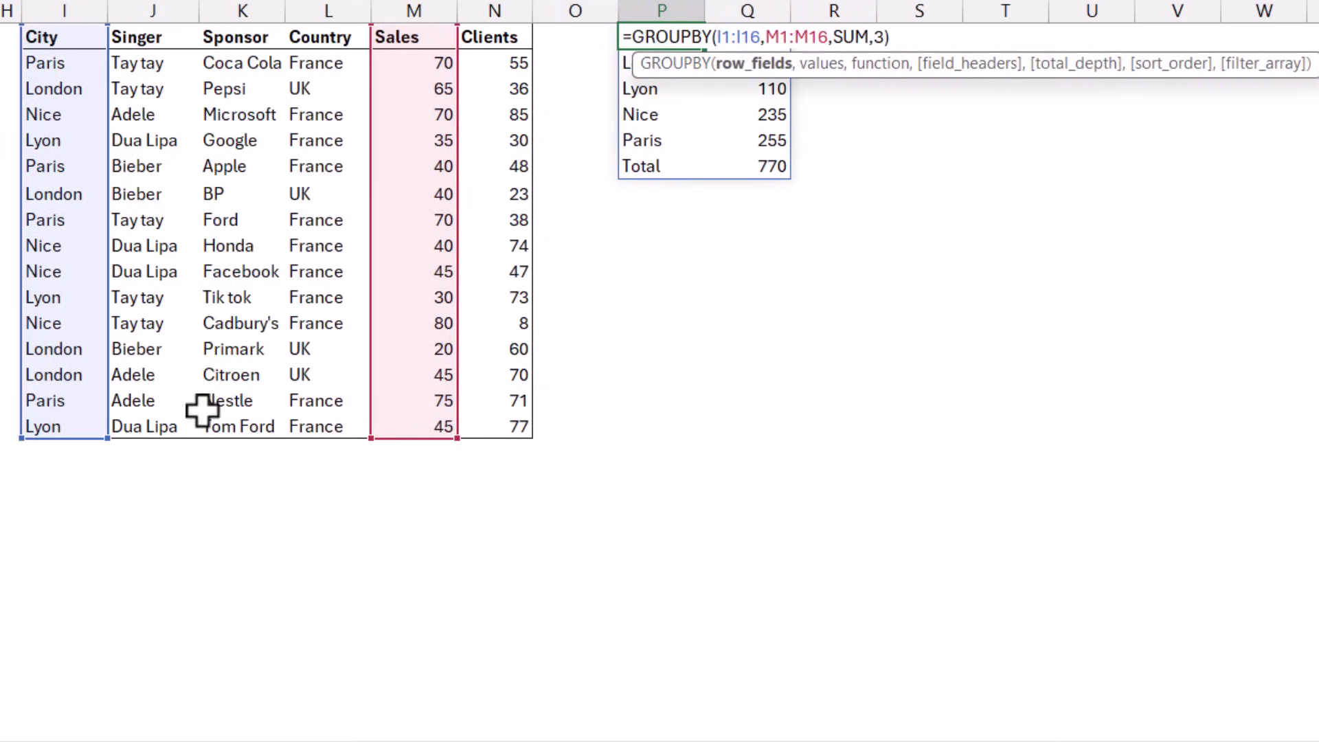
pyautogui.moveTo(155, 430); pyautogui.dragTo(165, 432)
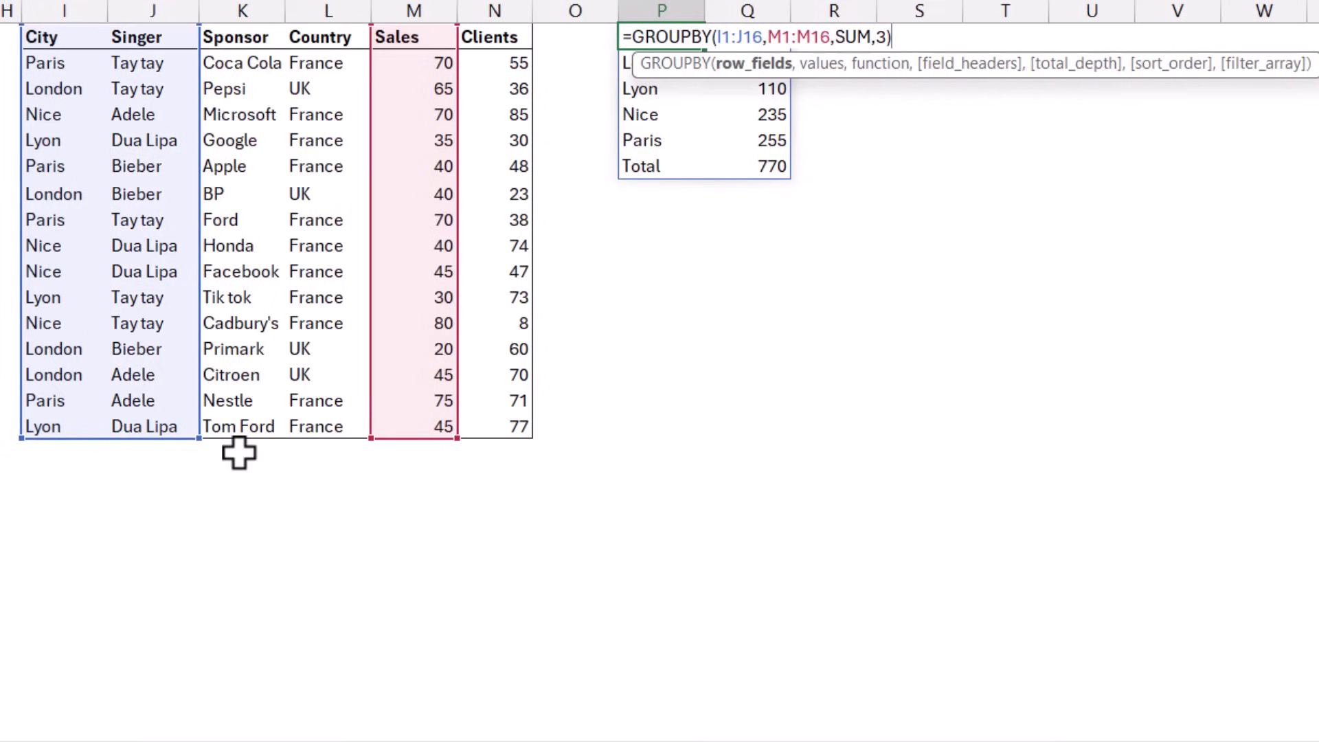
# Set the formula's total_depth argument to 2 (Grand and subtotals).
pyautogui.press('End')
pyautogui.press('Left')
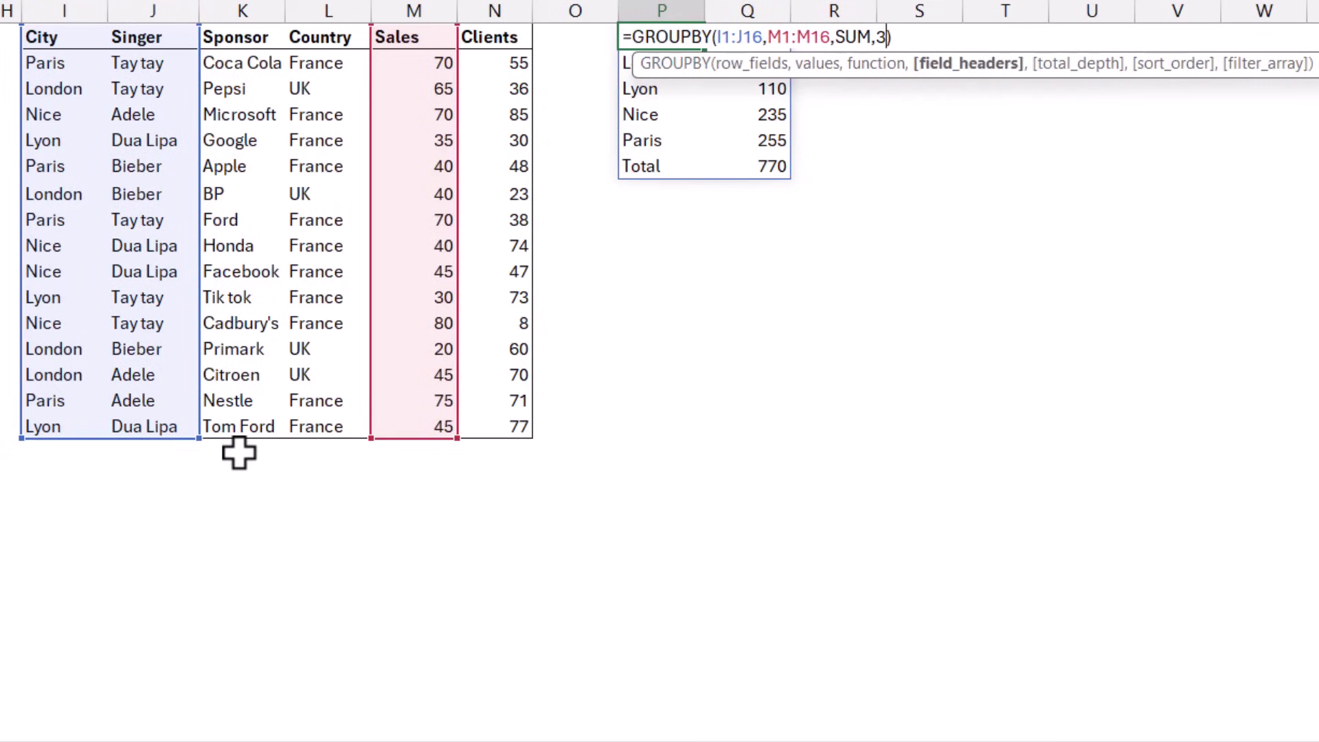
pyautogui.write(',')
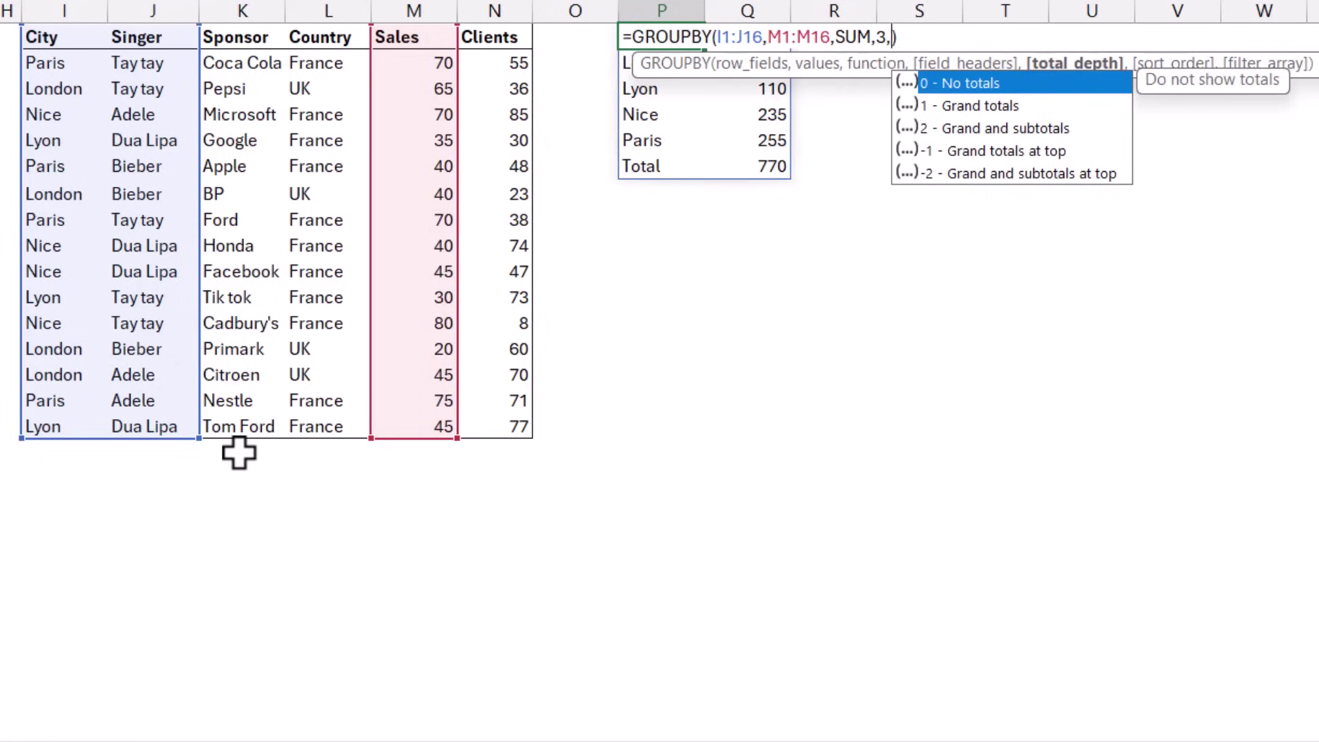
pyautogui.press('Down')
pyautogui.press('Down')
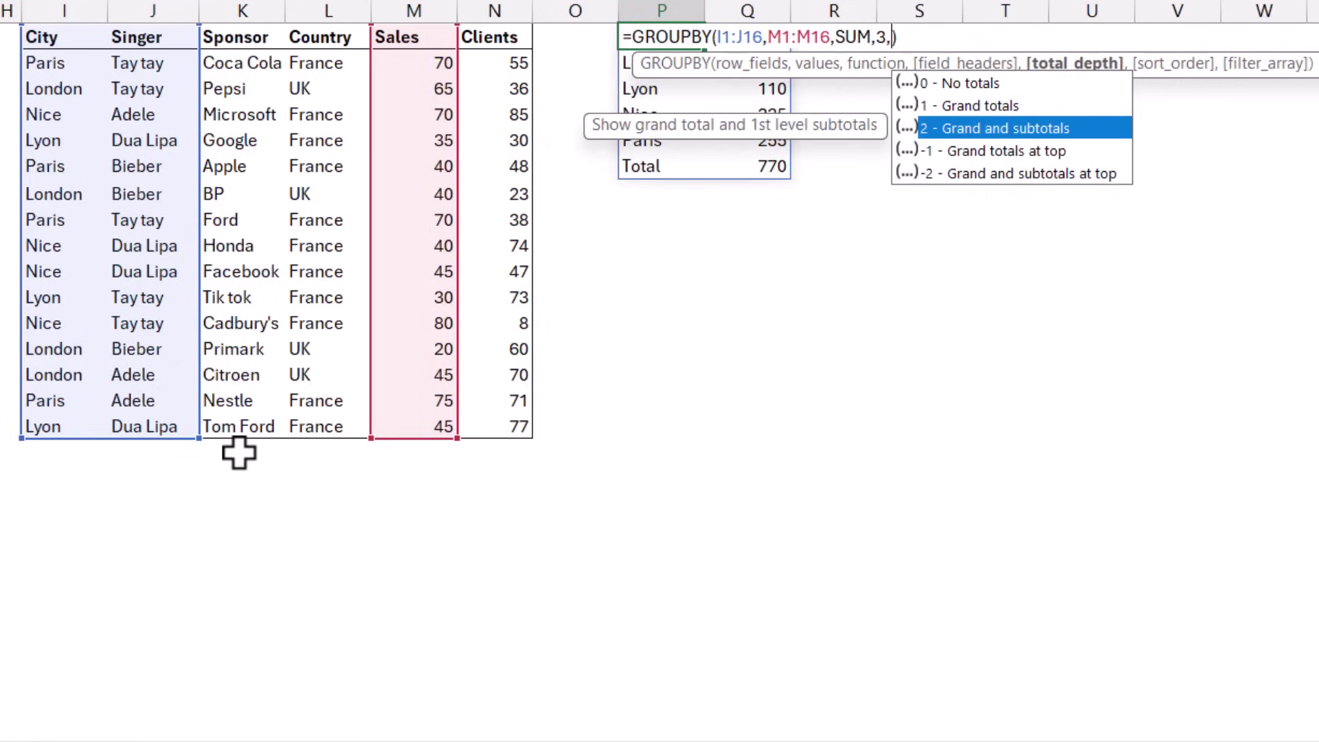
pyautogui.press('Tab')
# Set the sort_order argument to 3 to sort by the Sales column, and commit the formula.
pyautogui.write(',')
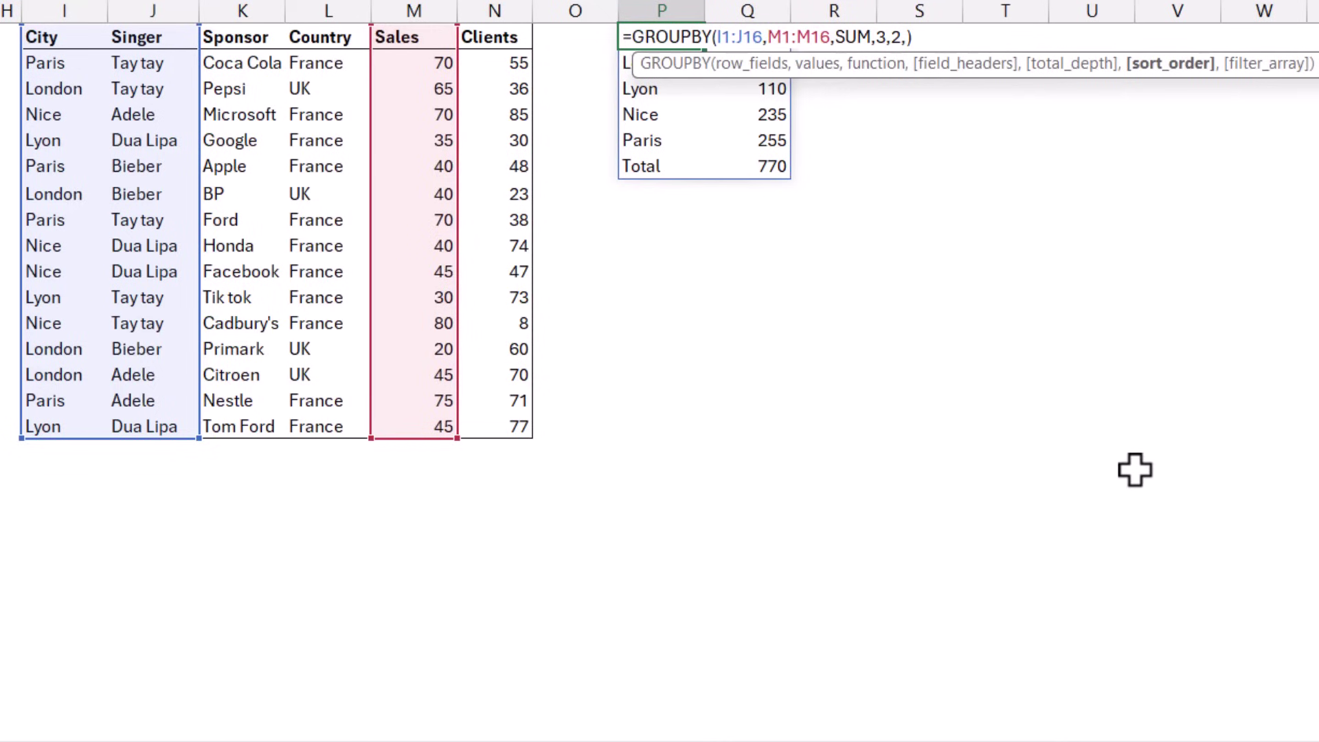
pyautogui.write('3')
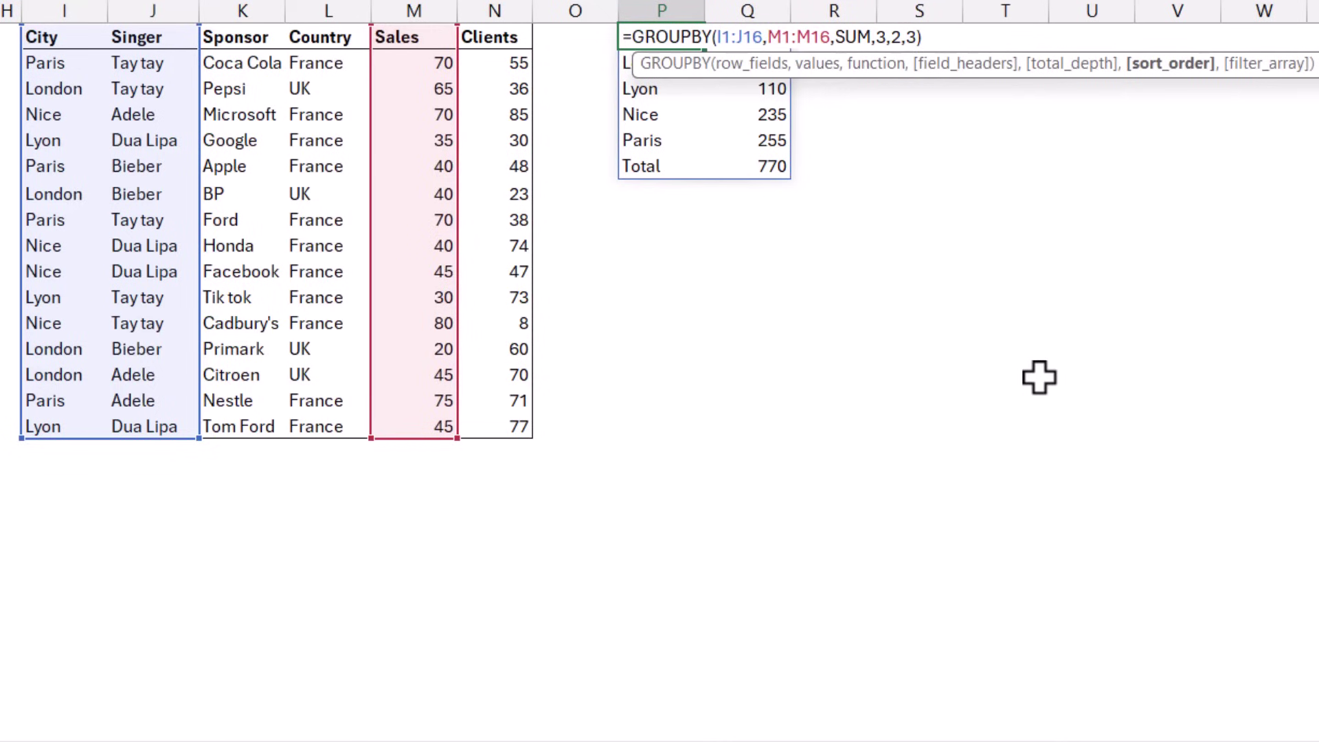
pyautogui.press('Return')
# Examine the sorted City and Singer rows and their subtotals in the GROUPBY result.
pyautogui.press('Up')
pyautogui.press('Right')
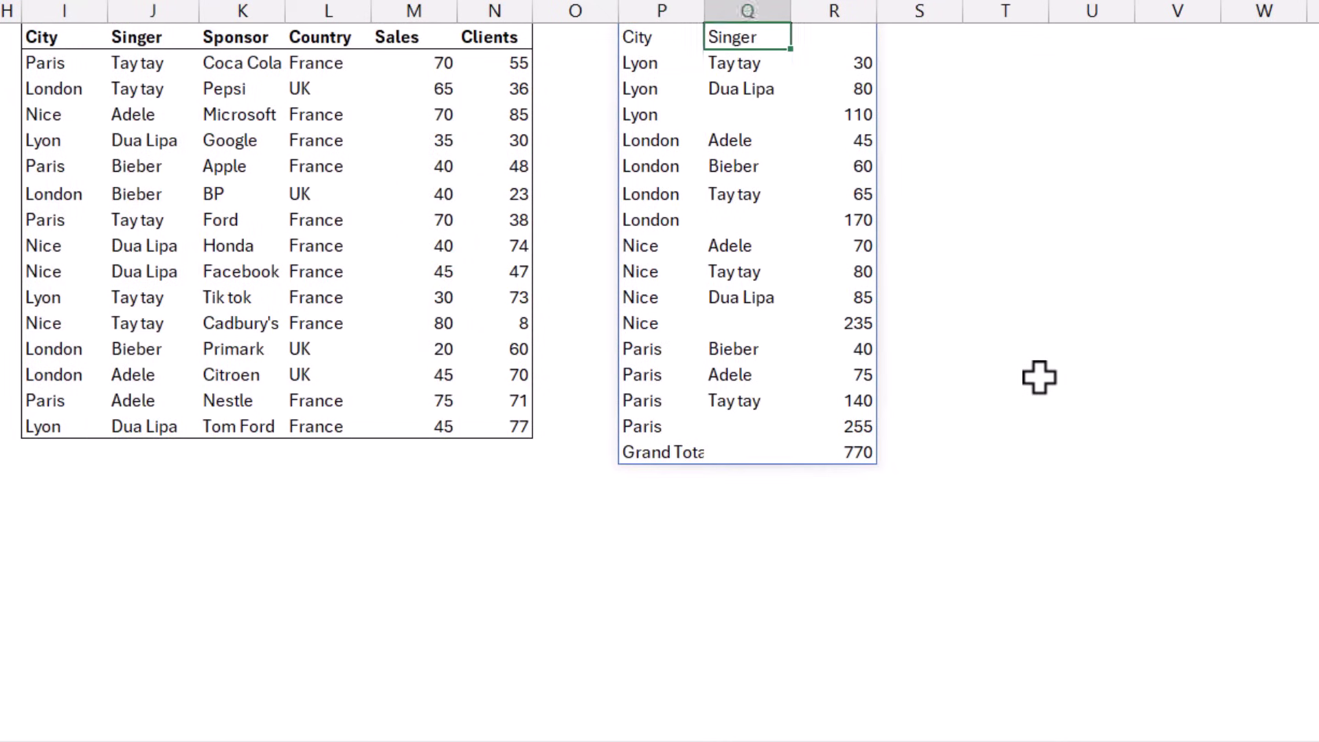
pyautogui.press('Right')
pyautogui.press('Right')
pyautogui.press('Left')
pyautogui.press('Left')
pyautogui.press('Down')
pyautogui.press('Down')
pyautogui.press('Down')
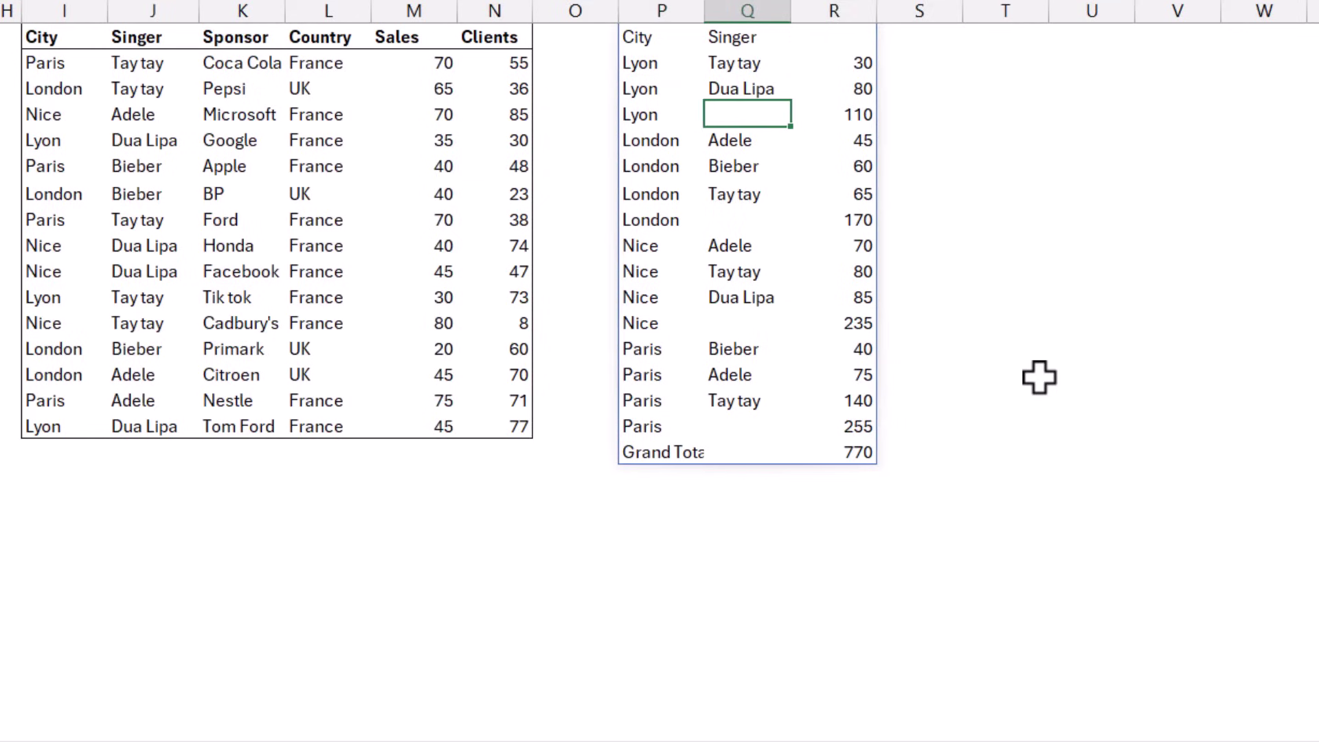
pyautogui.press('Right')
pyautogui.press('Down')
pyautogui.press('Down')
pyautogui.press('Down')
pyautogui.press('Up')
pyautogui.press('Up')
pyautogui.press('Up')
pyautogui.press('Up')
pyautogui.press('Up')
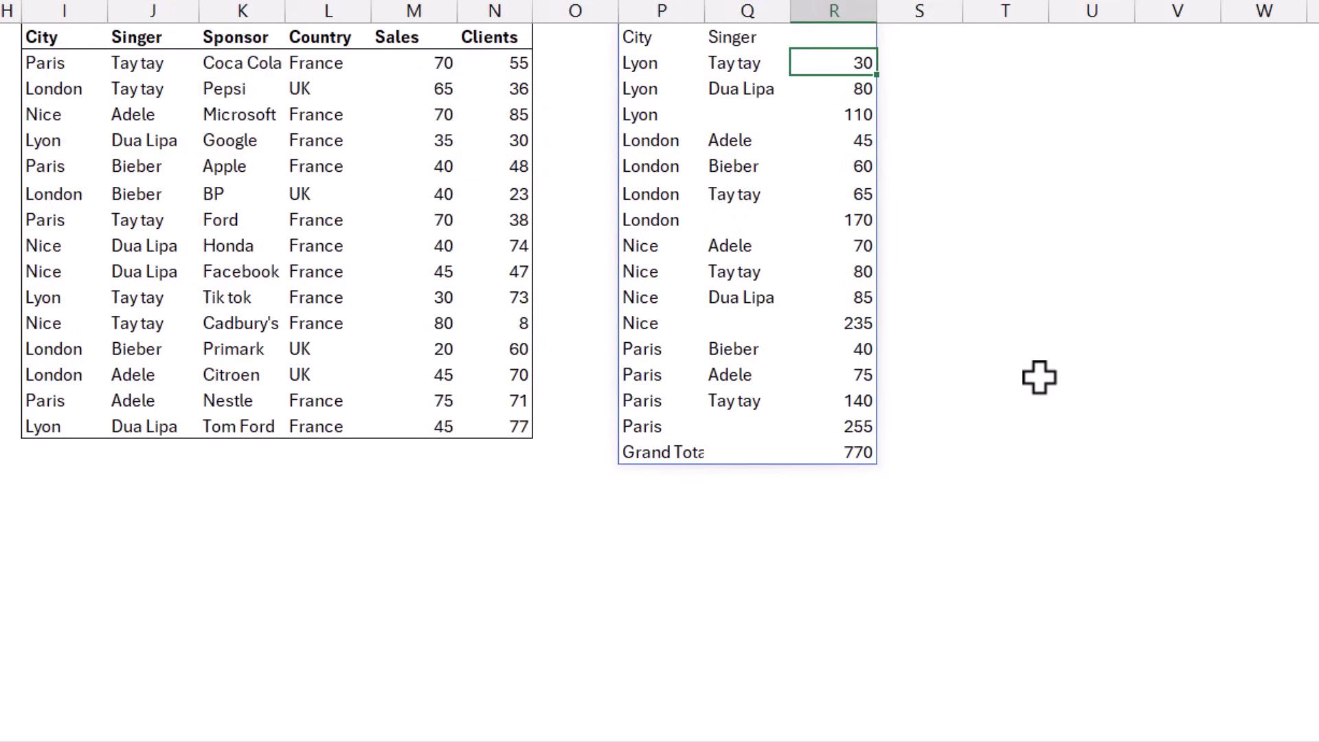
pyautogui.press('Down')
pyautogui.press('Down')
pyautogui.press('Down')
pyautogui.press('Down')
pyautogui.press('Down')
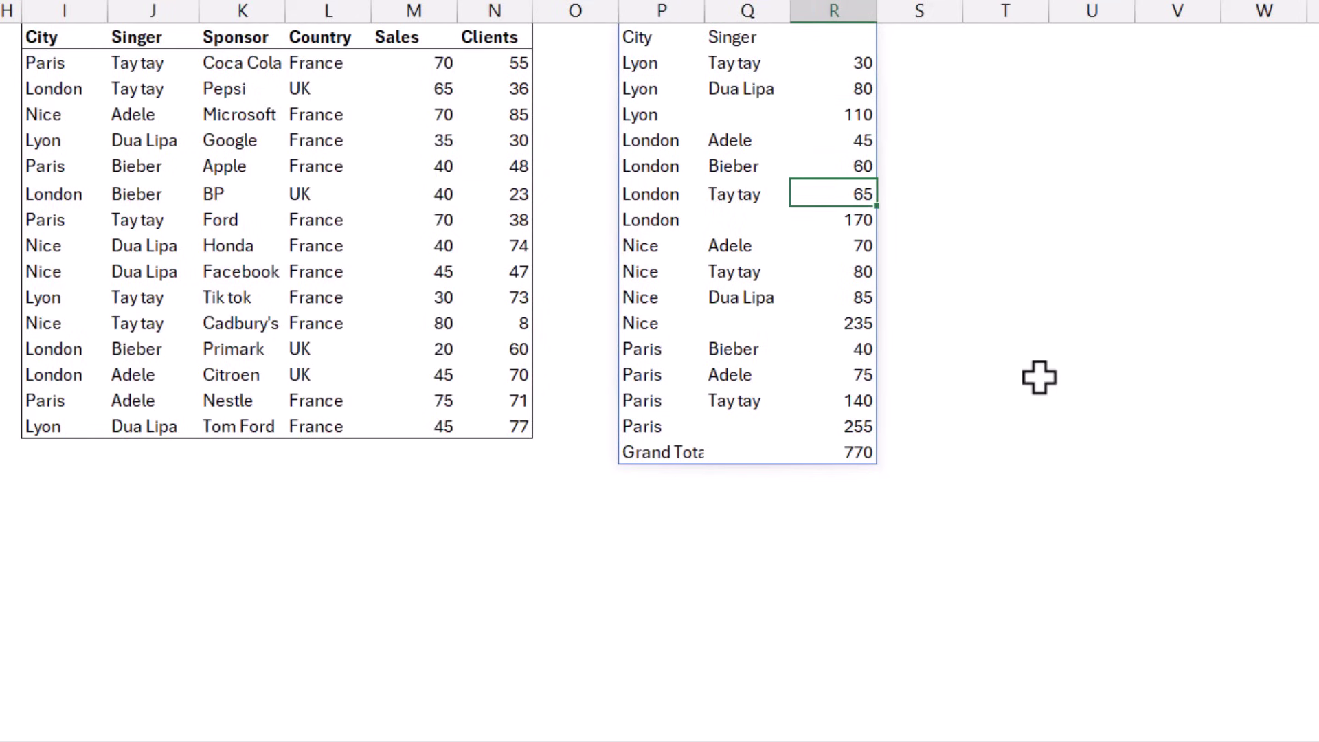
# Examine the sales values down to the Grand Total row, and go back to the formula cell P1.
pyautogui.press('Down')
pyautogui.press('Down')
pyautogui.press('Down')
pyautogui.press('Down')
pyautogui.press('Down')
pyautogui.press('Down')
pyautogui.press('Down')
pyautogui.press('Down')
pyautogui.press('Down')
pyautogui.press('Down')
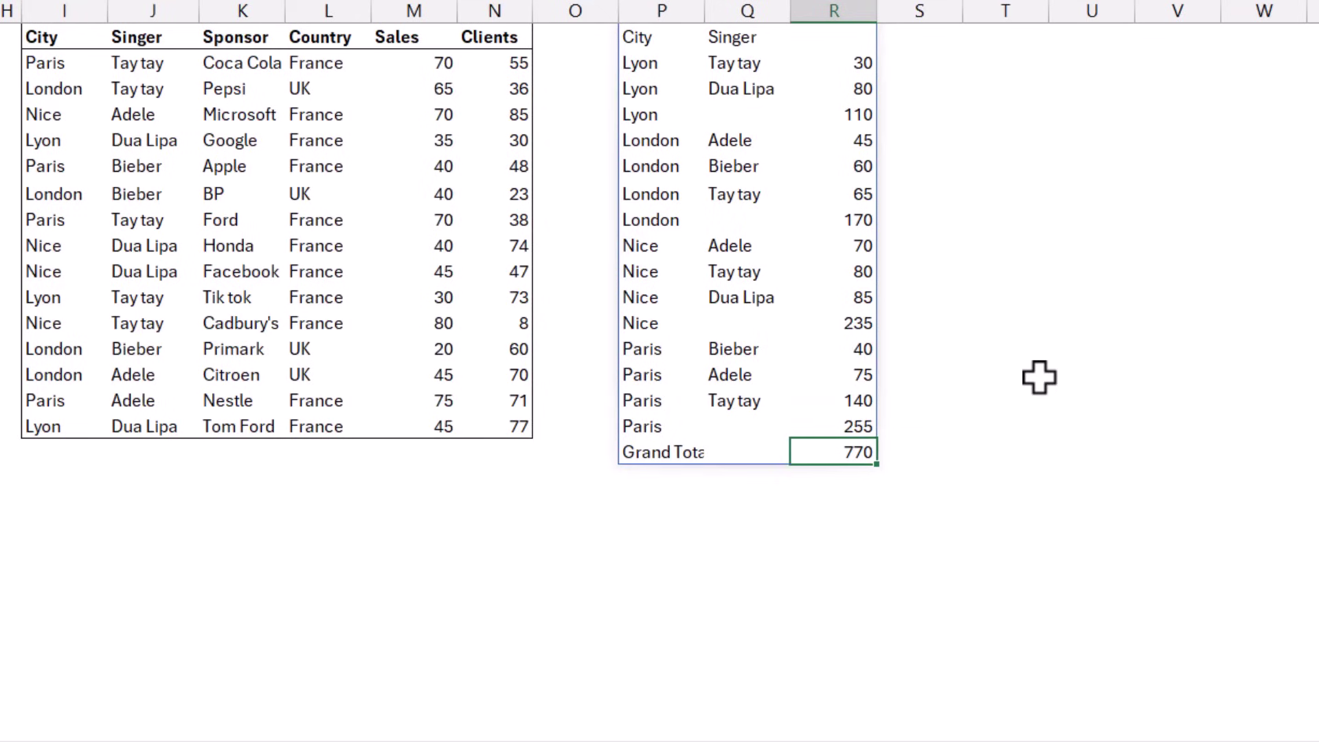
pyautogui.press('Left')
pyautogui.press('Left')
pyautogui.press('Up')
pyautogui.press('Up')
pyautogui.press('Up')
pyautogui.press('Up')
pyautogui.press('Up')
pyautogui.press('Up')
pyautogui.press('Up')
pyautogui.press('Up')
pyautogui.press('Up')
pyautogui.press('Up')
pyautogui.press('Up')
pyautogui.press('Up')
pyautogui.press('Up')
pyautogui.press('Up')
pyautogui.press('Up')
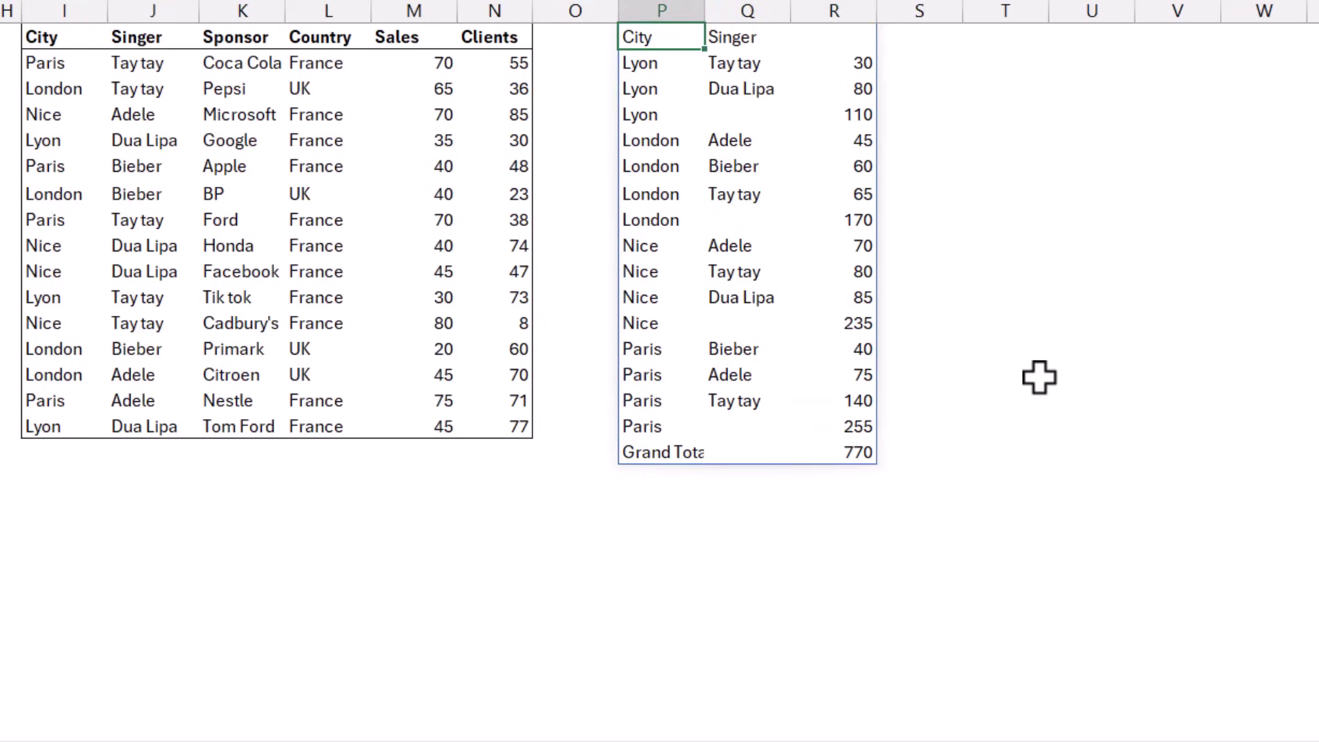
# Review the GROUPBY formula in P1, its adjacent City and Singer source range, and the result's header row.
pyautogui.press('F2')
pyautogui.hotkey('shift', 'Home')
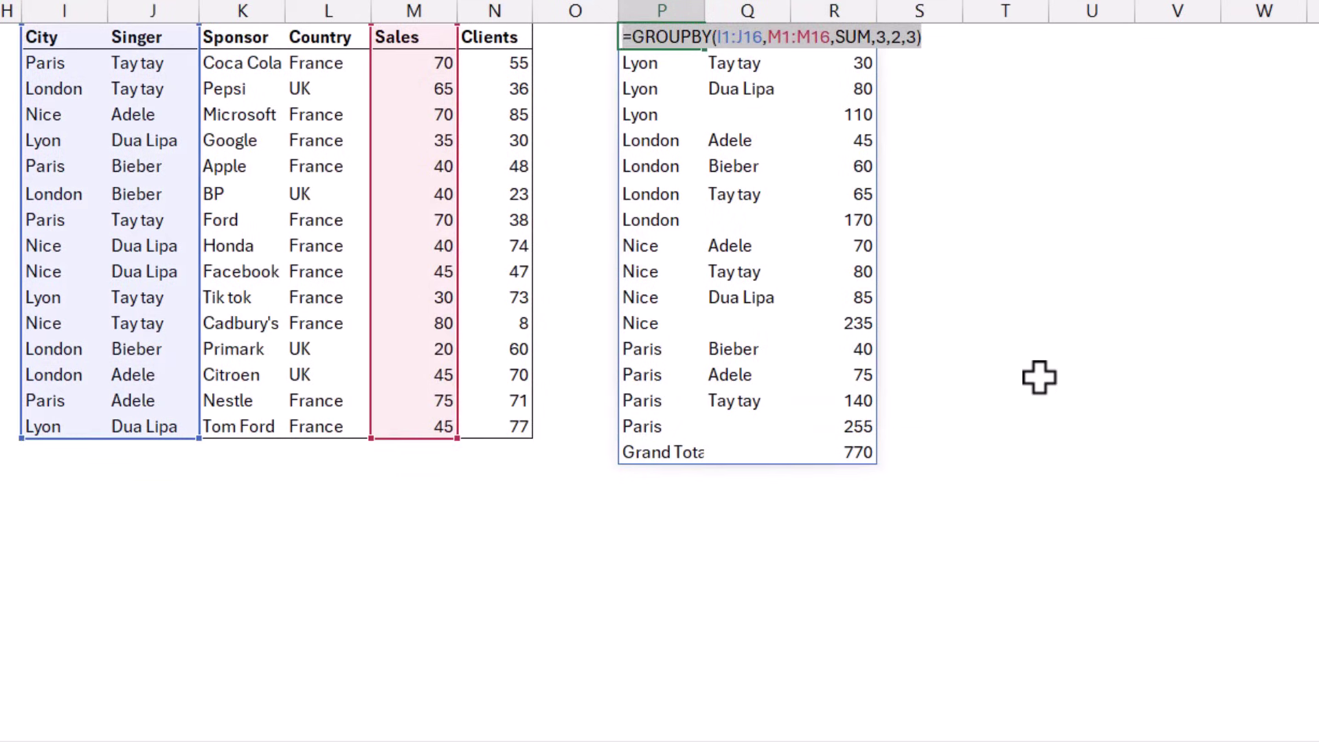
pyautogui.press('Escape')
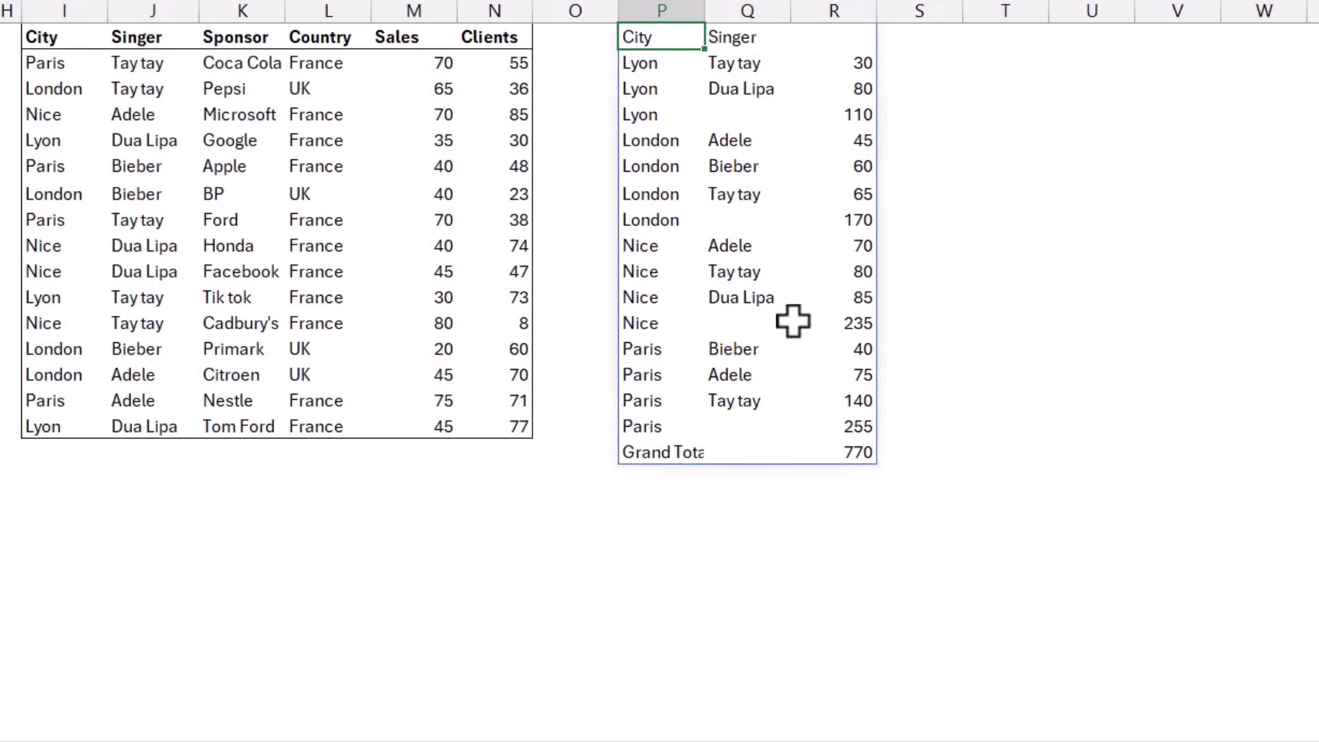
pyautogui.press('Right')
pyautogui.press('Right')
pyautogui.press('Right')
pyautogui.press('Right')
pyautogui.press('Left')
pyautogui.press('Left')
pyautogui.press('Left')
pyautogui.press('Left')
pyautogui.press('Left')
pyautogui.press('Right')
pyautogui.press('F2')
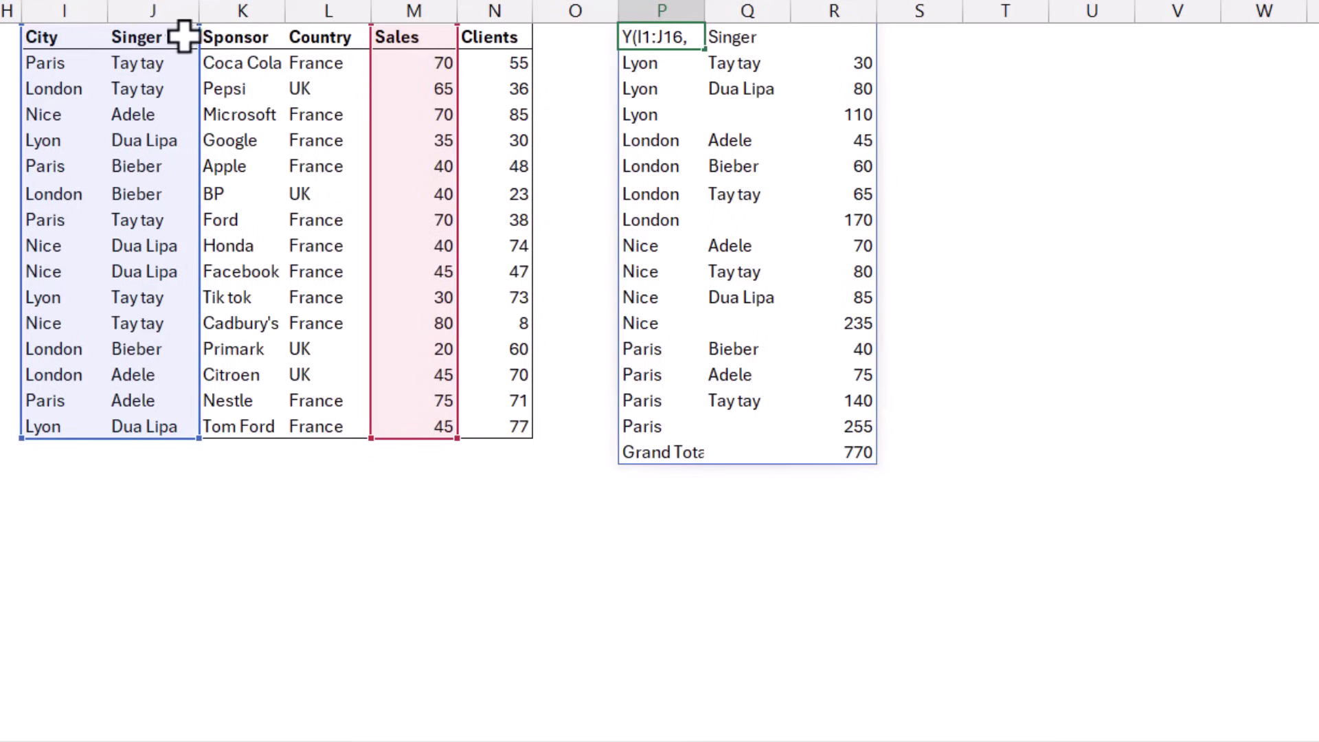
pyautogui.press('Escape')
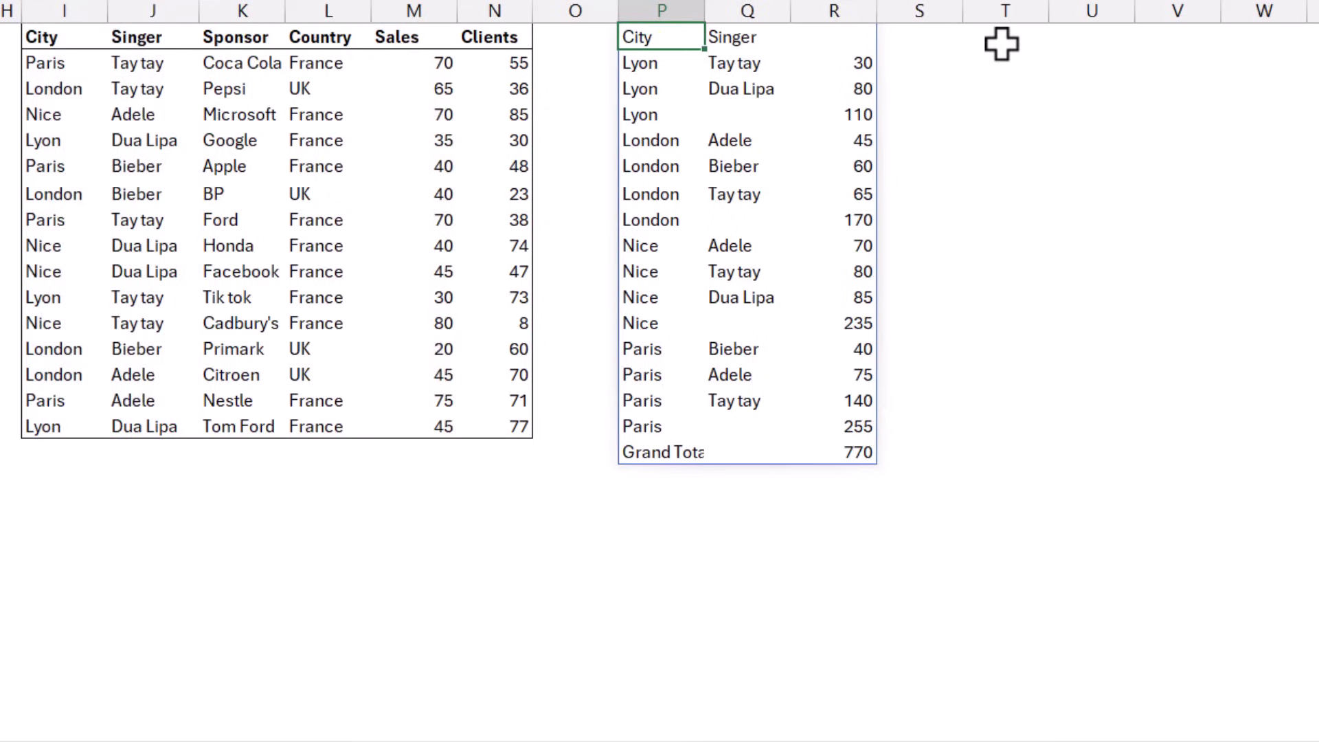
# Enter an HSTACK formula in T1 that stacks Country L1:L16 and City I1:I16 side by side.
pyautogui.click(1005, 45)
pyautogui.write('=hst')
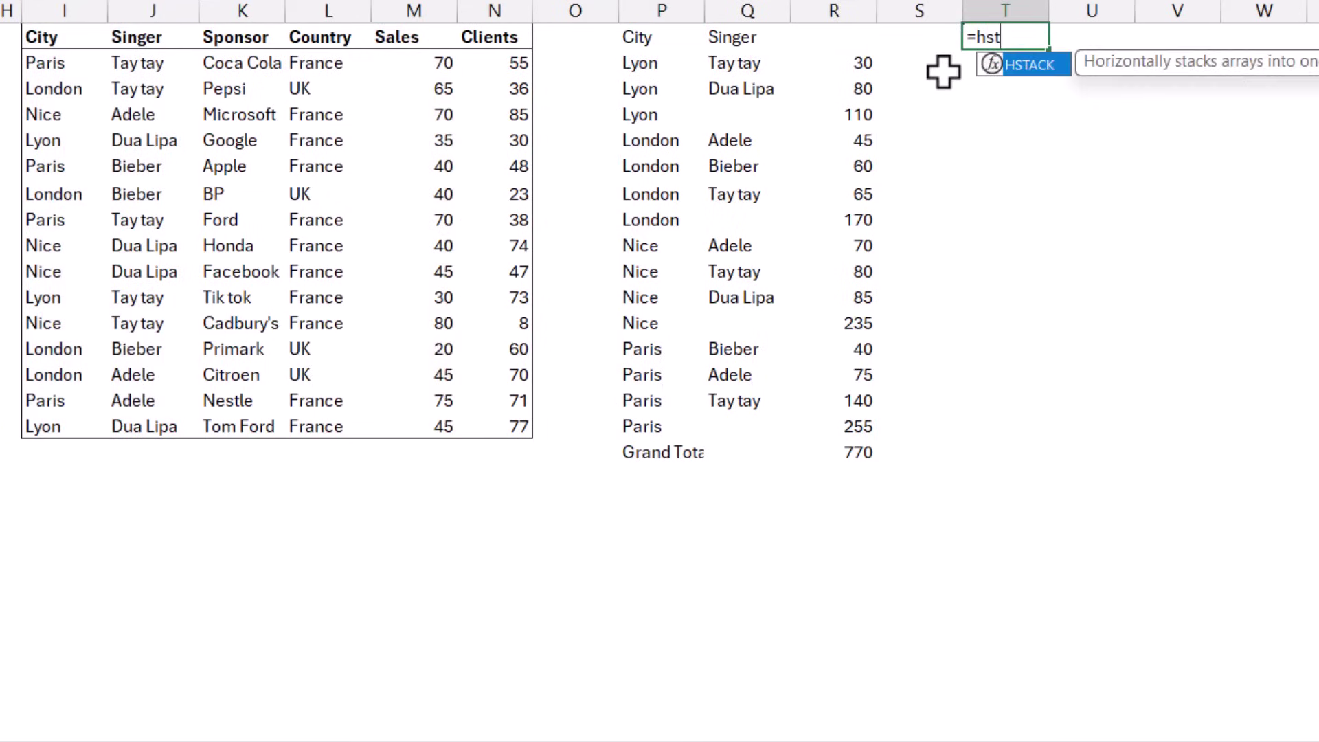
pyautogui.press('Tab')
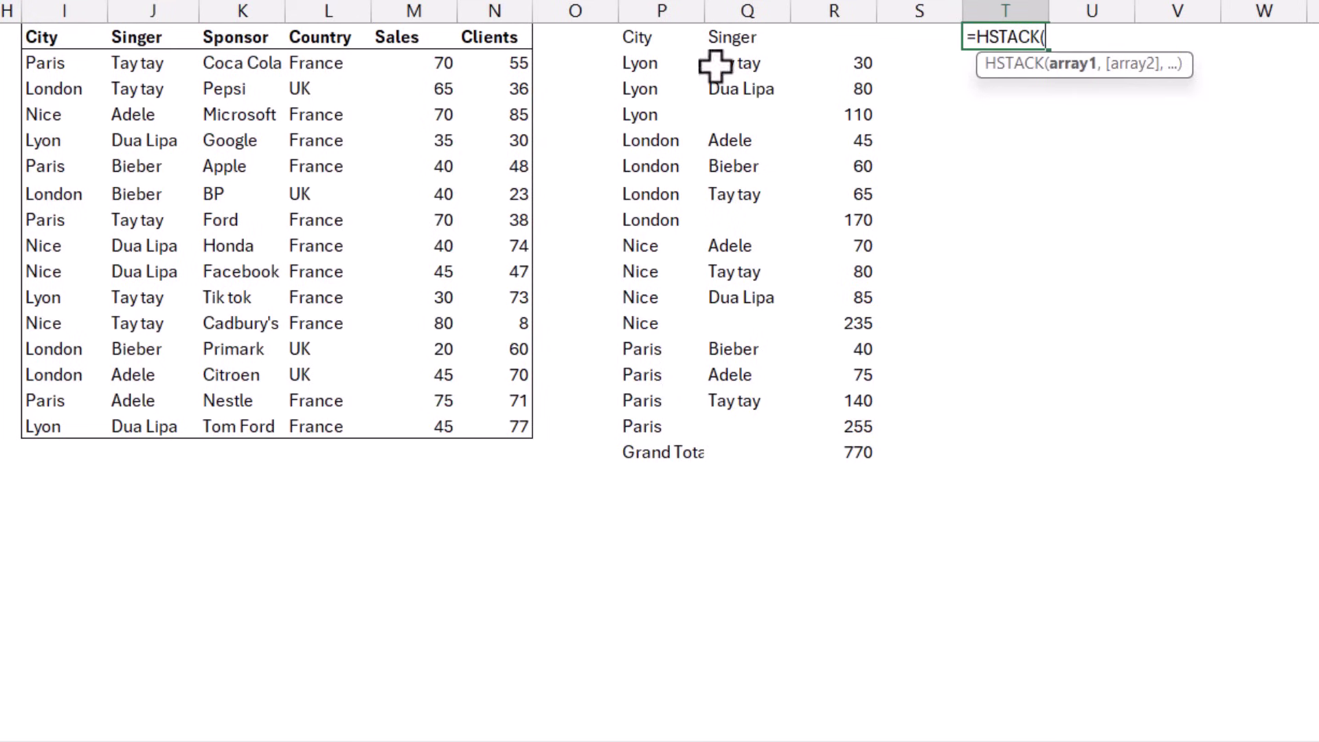
pyautogui.moveTo(328, 45); pyautogui.dragTo(332, 423)
pyautogui.write(',')
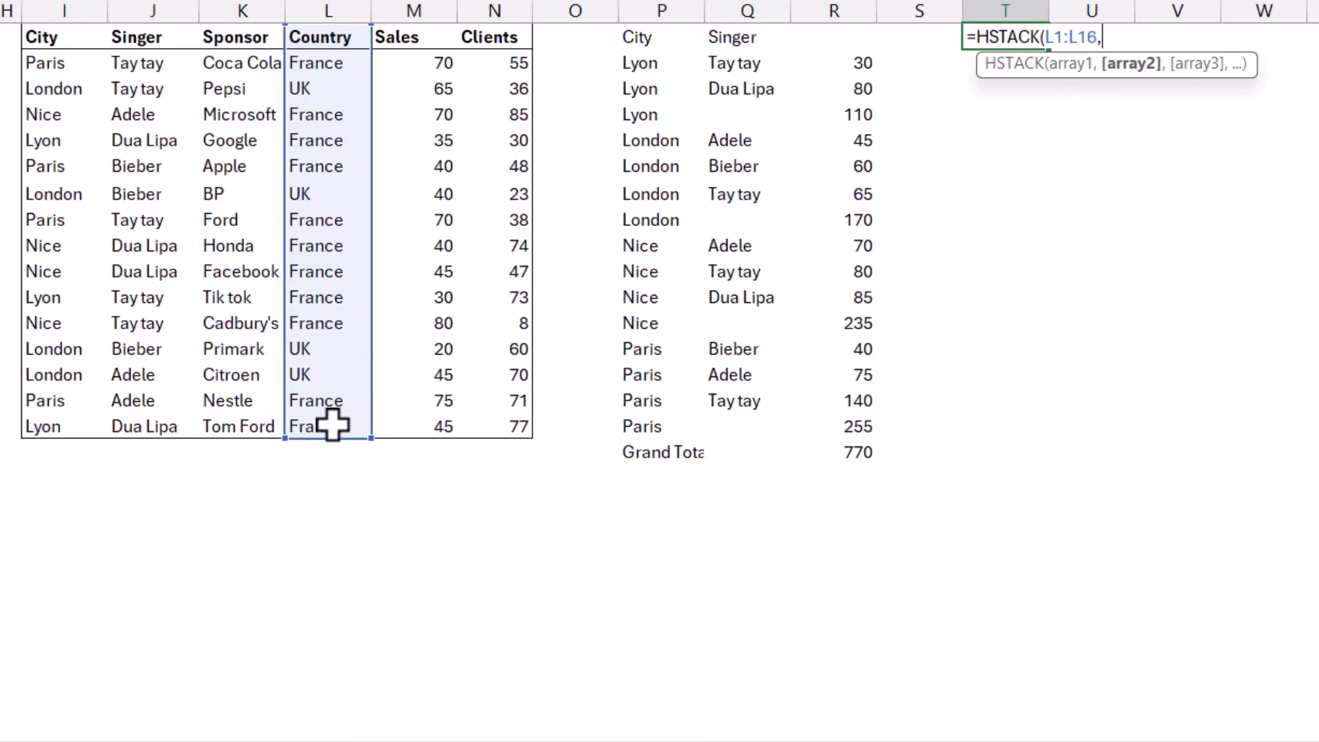
pyautogui.click(68, 43)
pyautogui.moveTo(69, 42); pyautogui.dragTo(89, 416)
pyautogui.write(')')
pyautogui.press('Return')
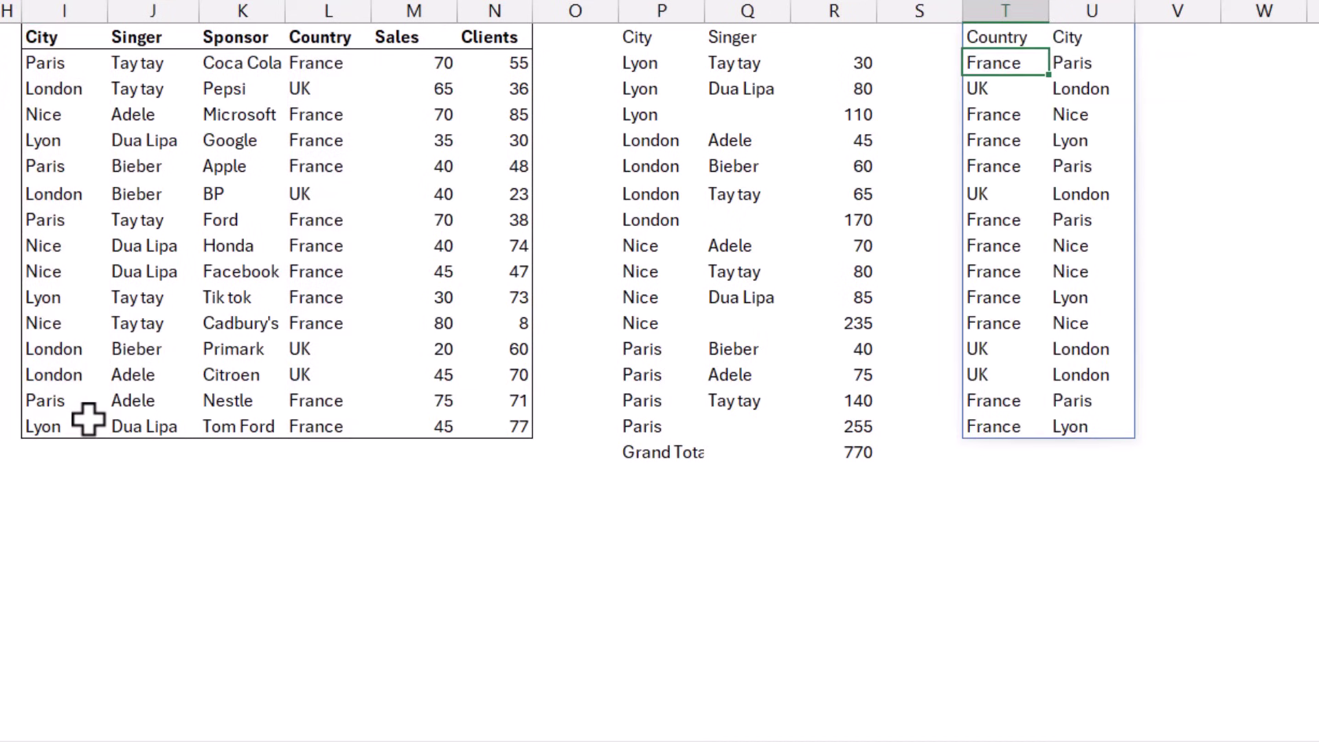
# Review the stacked Country and City columns and the HSTACK formula in T1.
pyautogui.press('Up')
pyautogui.press('Right')
pyautogui.press('Left')
pyautogui.press('Down')
pyautogui.press('Up')
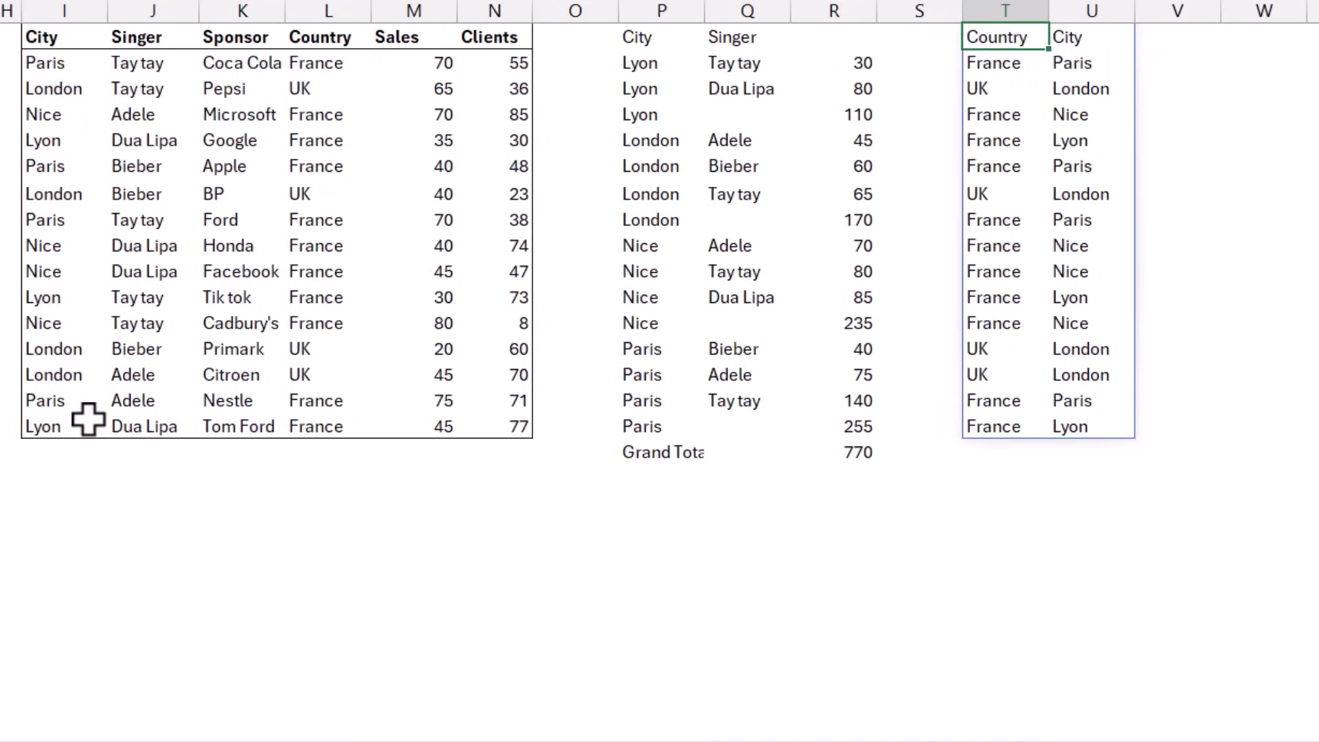
pyautogui.press('F2')
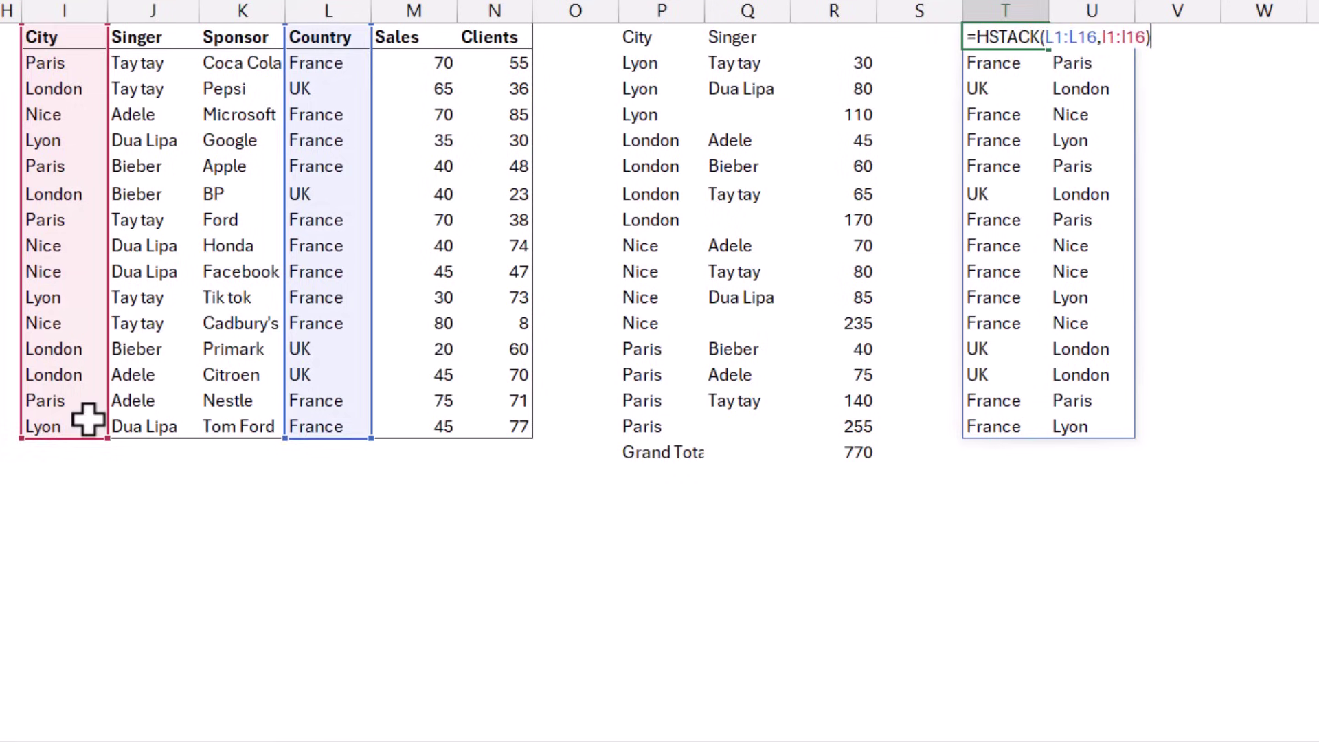
pyautogui.press('Escape')
# Wrap the HSTACK expression in T1 in a GROUPBY function so it serves as the row_fields argument.
pyautogui.press('F2')
pyautogui.press('Left')
pyautogui.press('Right')
pyautogui.press('Home')
pyautogui.press('Right')
pyautogui.write('group')
pyautogui.press('Tab')
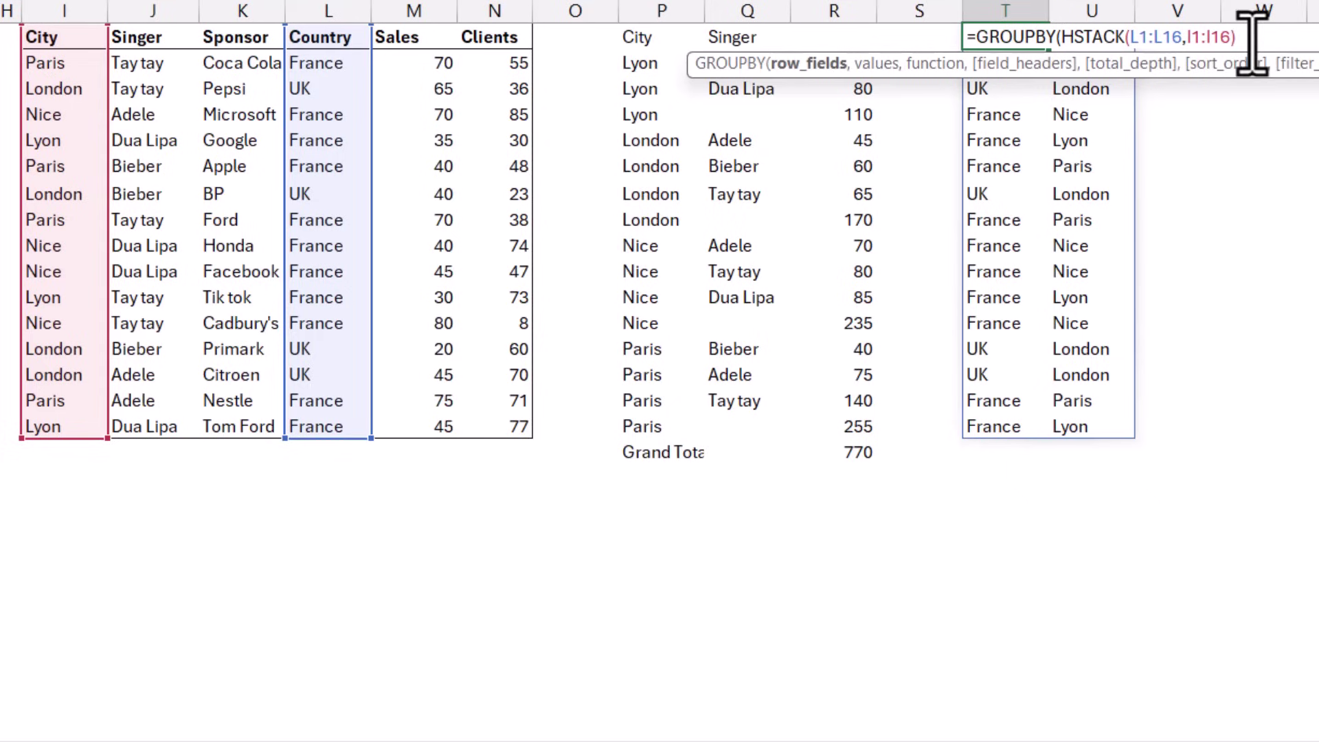
pyautogui.write(',')
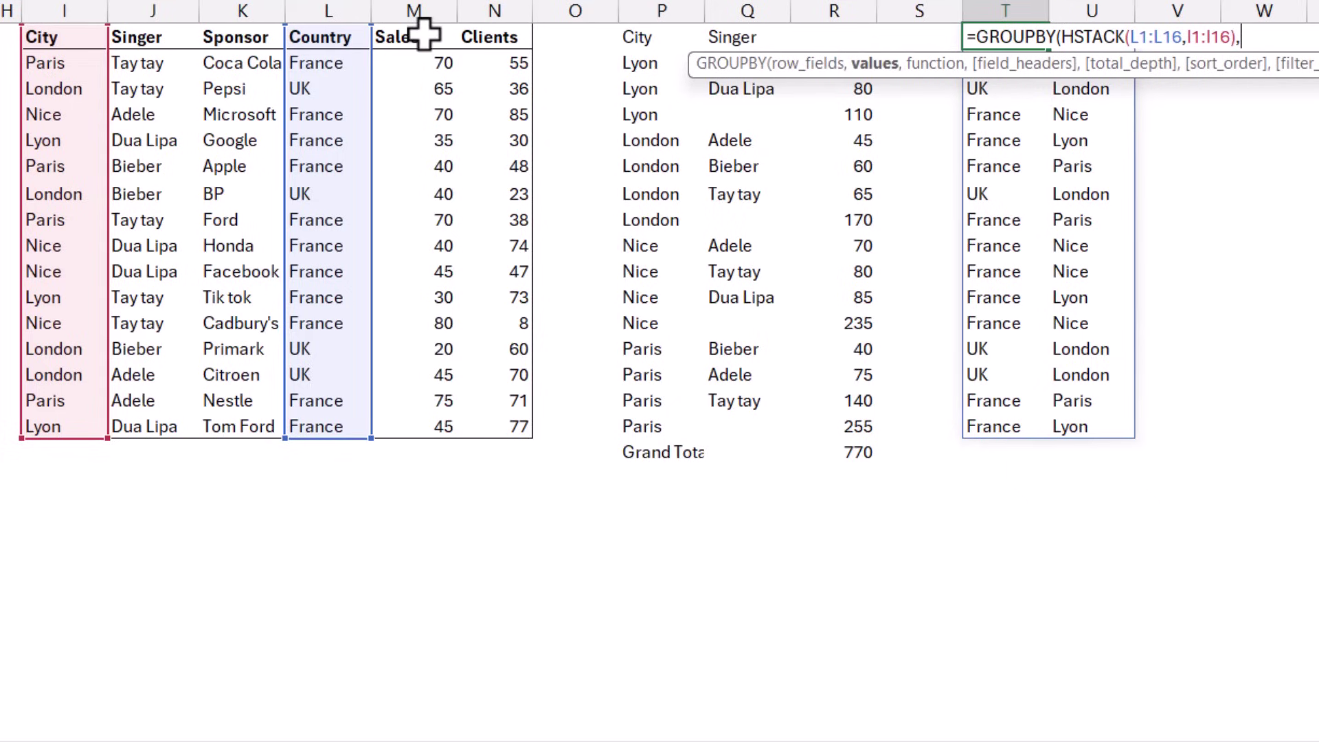
# Set the T1 formula's values argument to M1:N16 and its function to PERCENTOF, and commit the formula.
pyautogui.moveTo(426, 35); pyautogui.dragTo(489, 420)
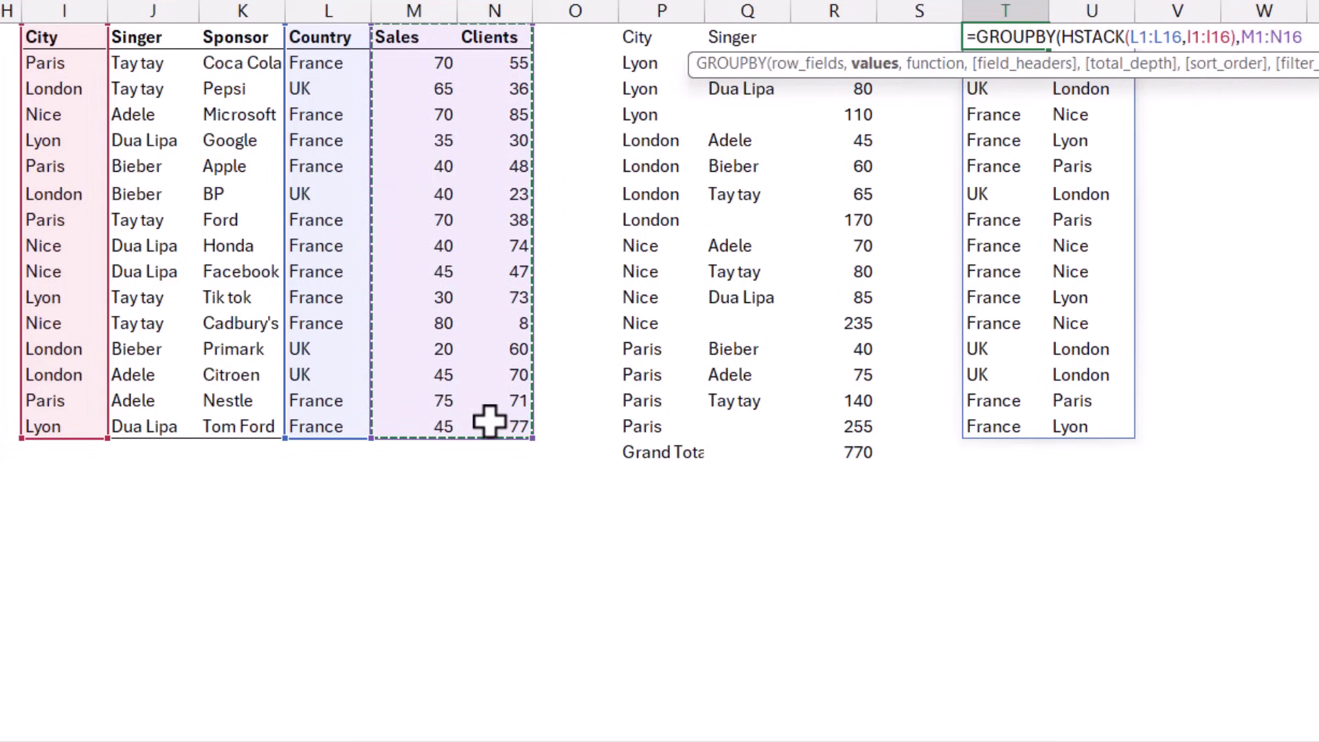
pyautogui.write(',')
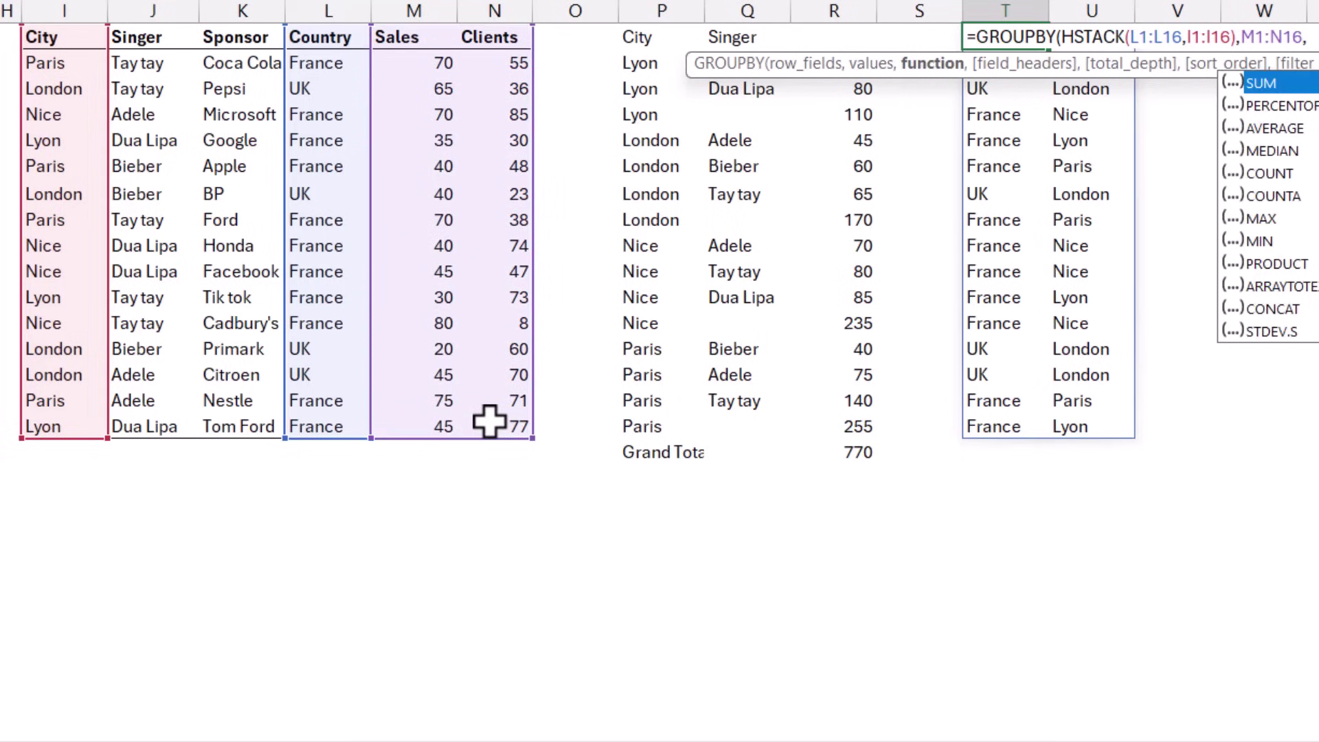
pyautogui.press('Down')
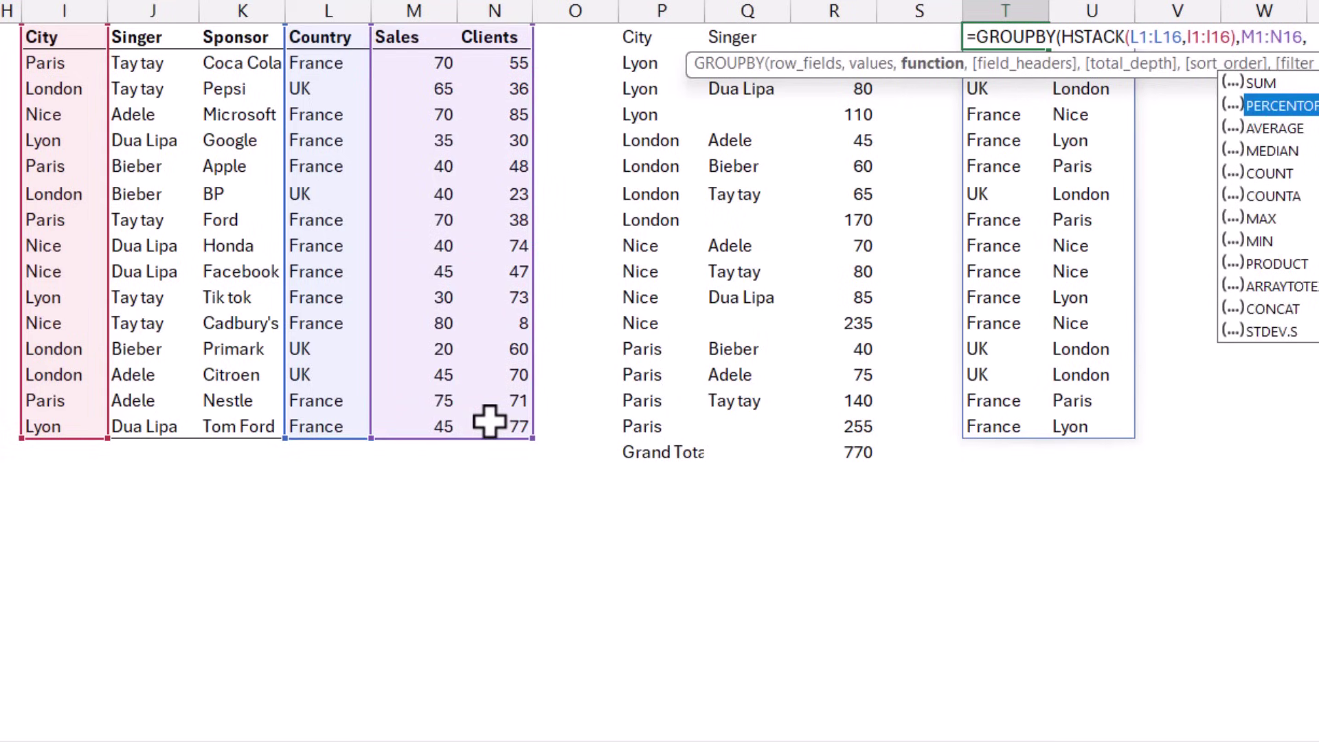
pyautogui.press('Tab')
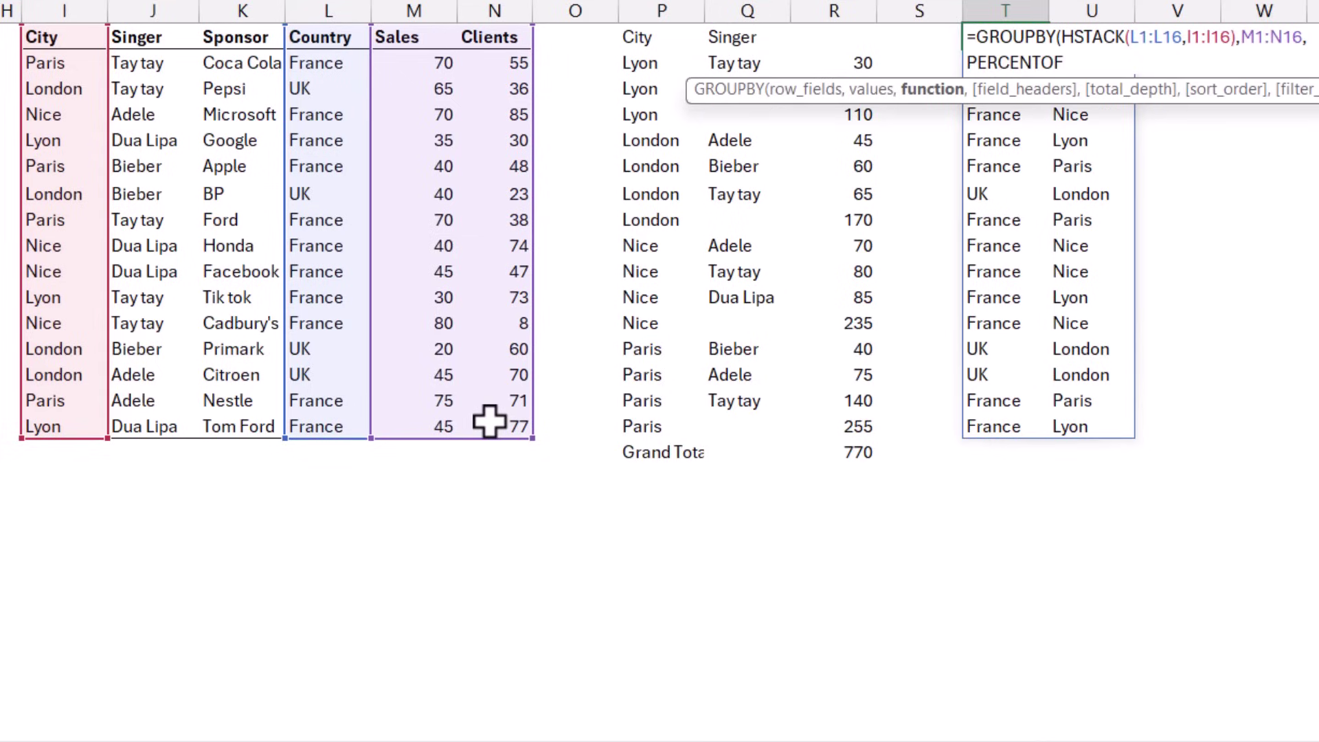
pyautogui.write(')')
pyautogui.press('Return')
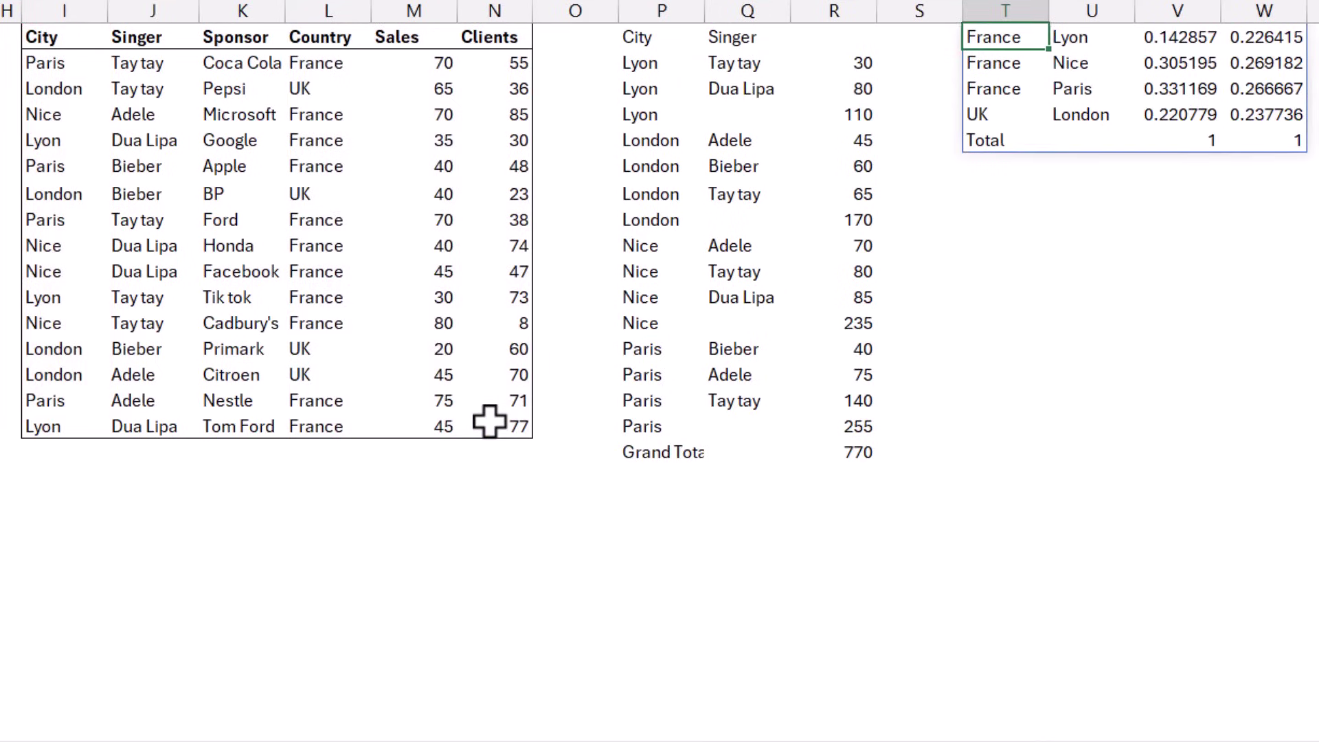
# Format the GROUPBY result values in V1:W5 as percentages.
pyautogui.press('Up')
pyautogui.press('Right')
pyautogui.press('Right')
pyautogui.hotkey('shift', 'Down')
pyautogui.hotkey('shift', 'Down')
pyautogui.hotkey('shift', 'Up')
pyautogui.hotkey('shift', 'Right')
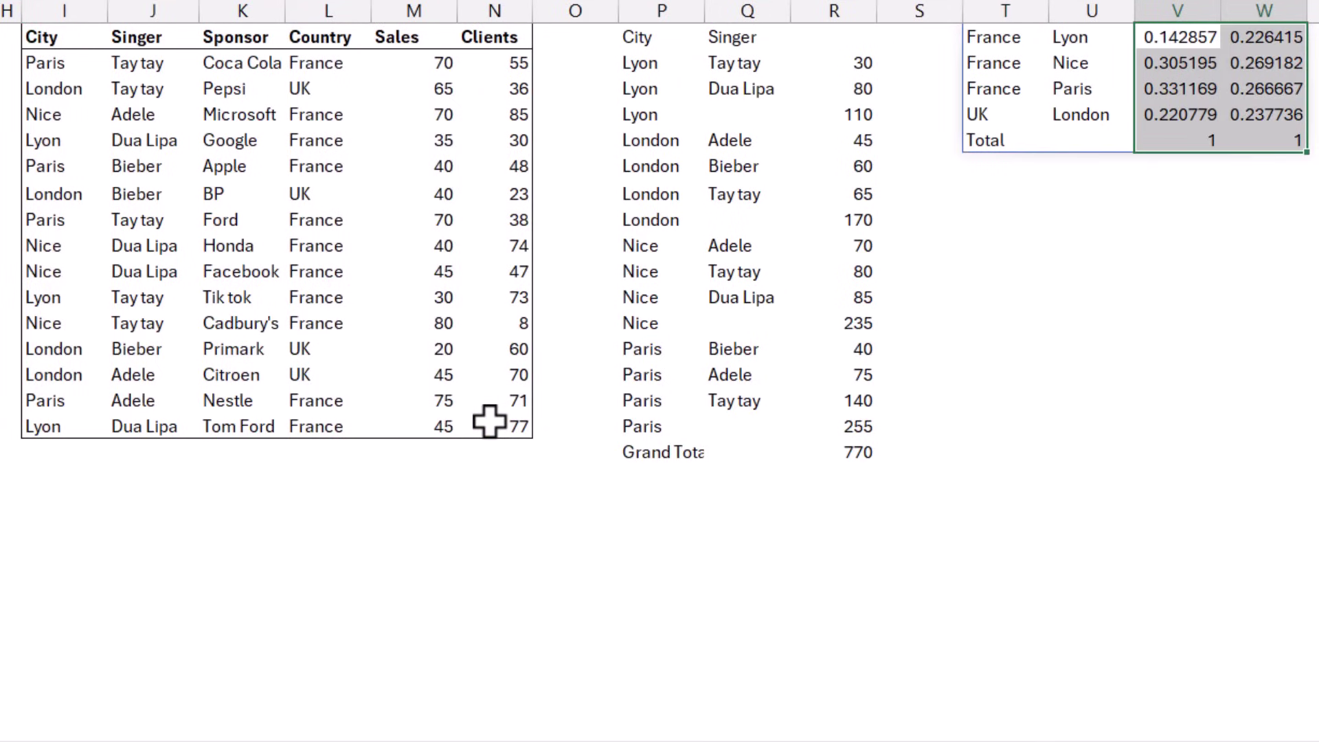
pyautogui.hotkey('ctrl', 'shift', '5')
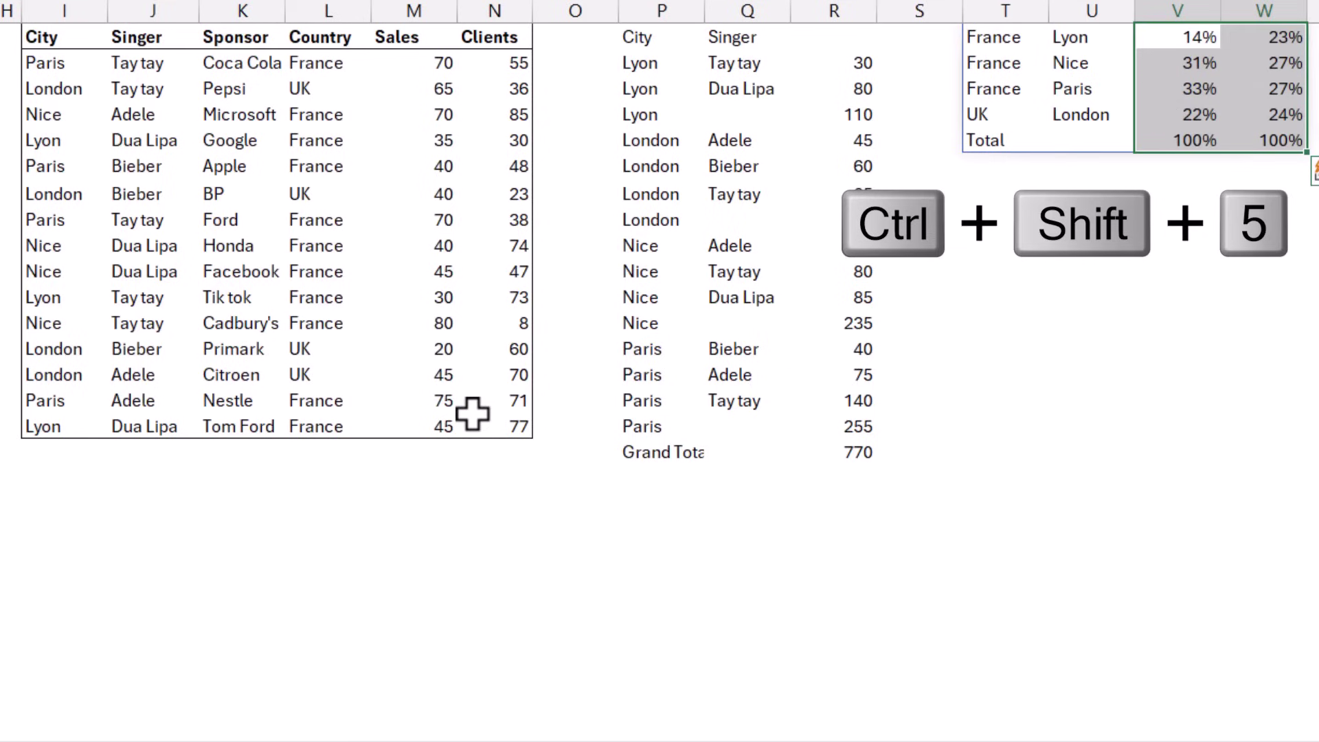
# Examine the Sales and Clients percentages for each country and city, and return to T1.
pyautogui.press('Left')
pyautogui.press('Left')
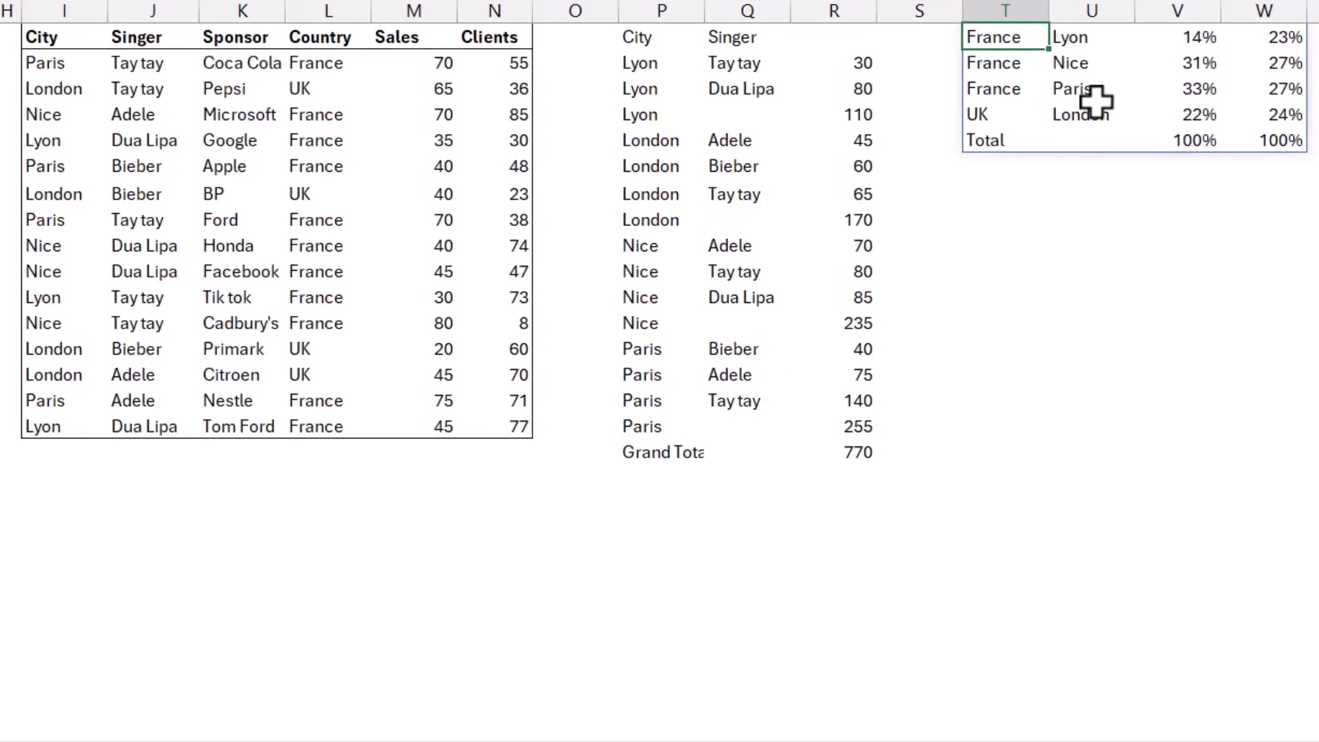
pyautogui.click(1197, 37)
pyautogui.click(1199, 89)
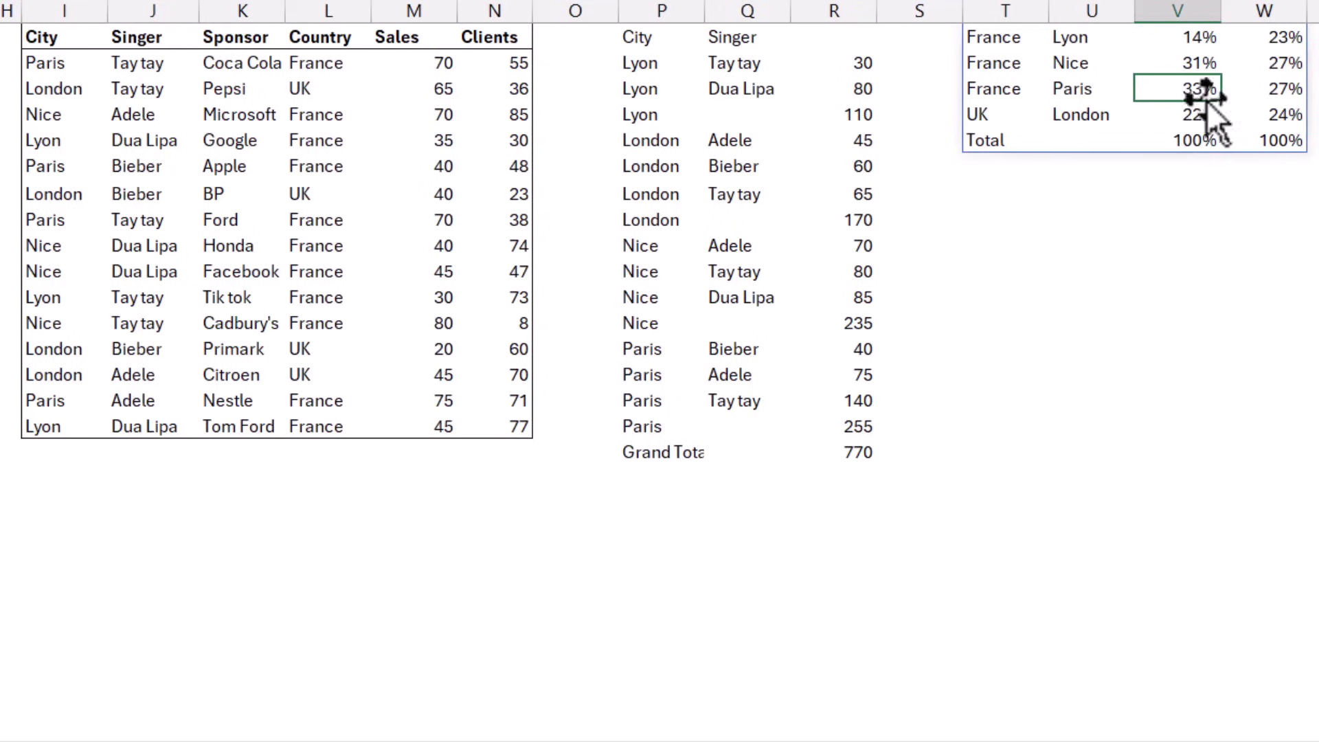
pyautogui.click(1284, 37)
pyautogui.click(1290, 63)
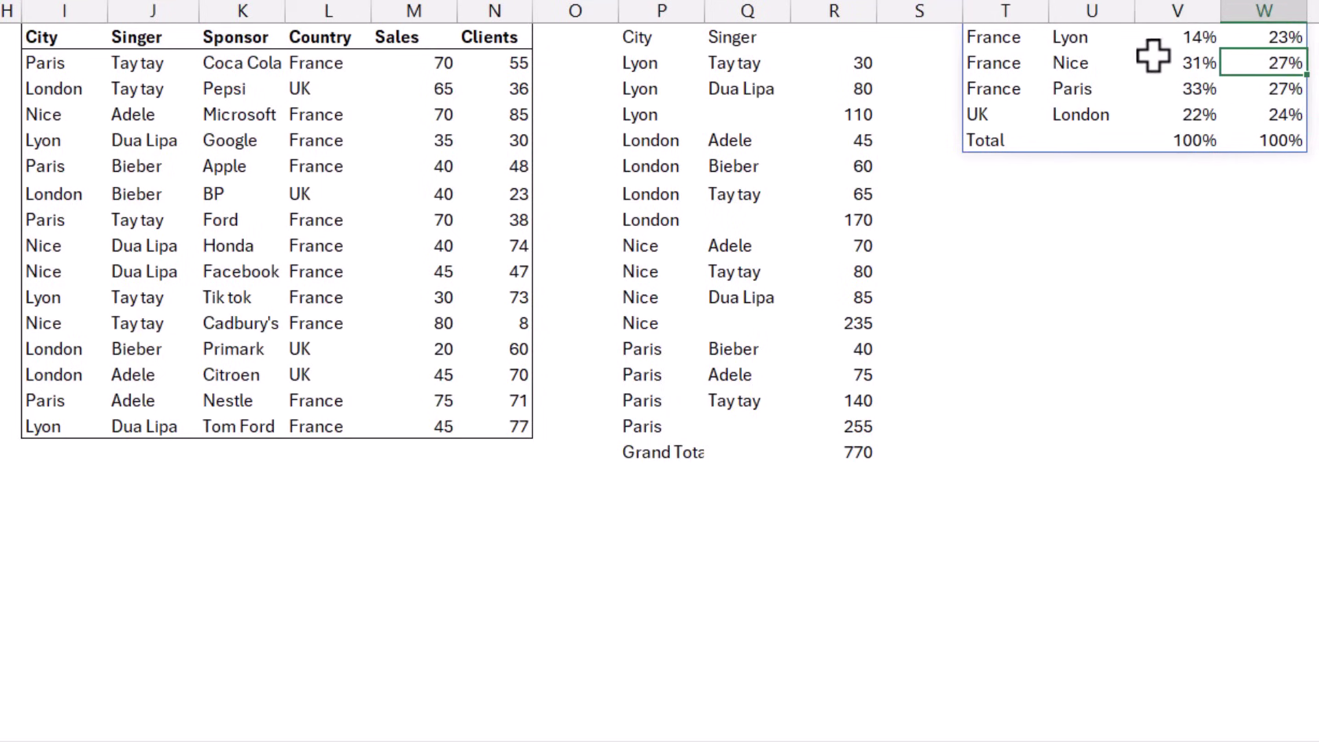
pyautogui.click(1171, 34)
pyautogui.click(1031, 37)
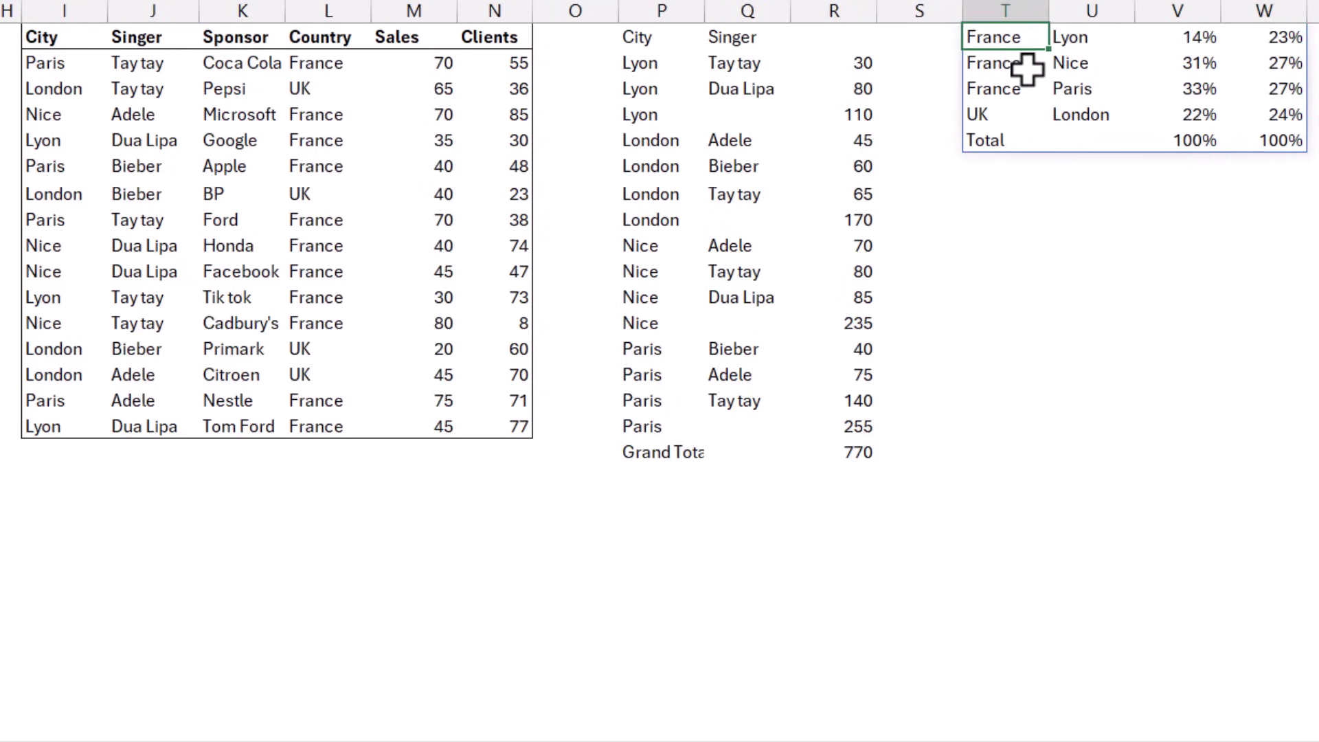
# Set the T1 formula's field_headers argument to 3 (Yes and show), and commit the formula.
pyautogui.press('F2')
pyautogui.press('Left')
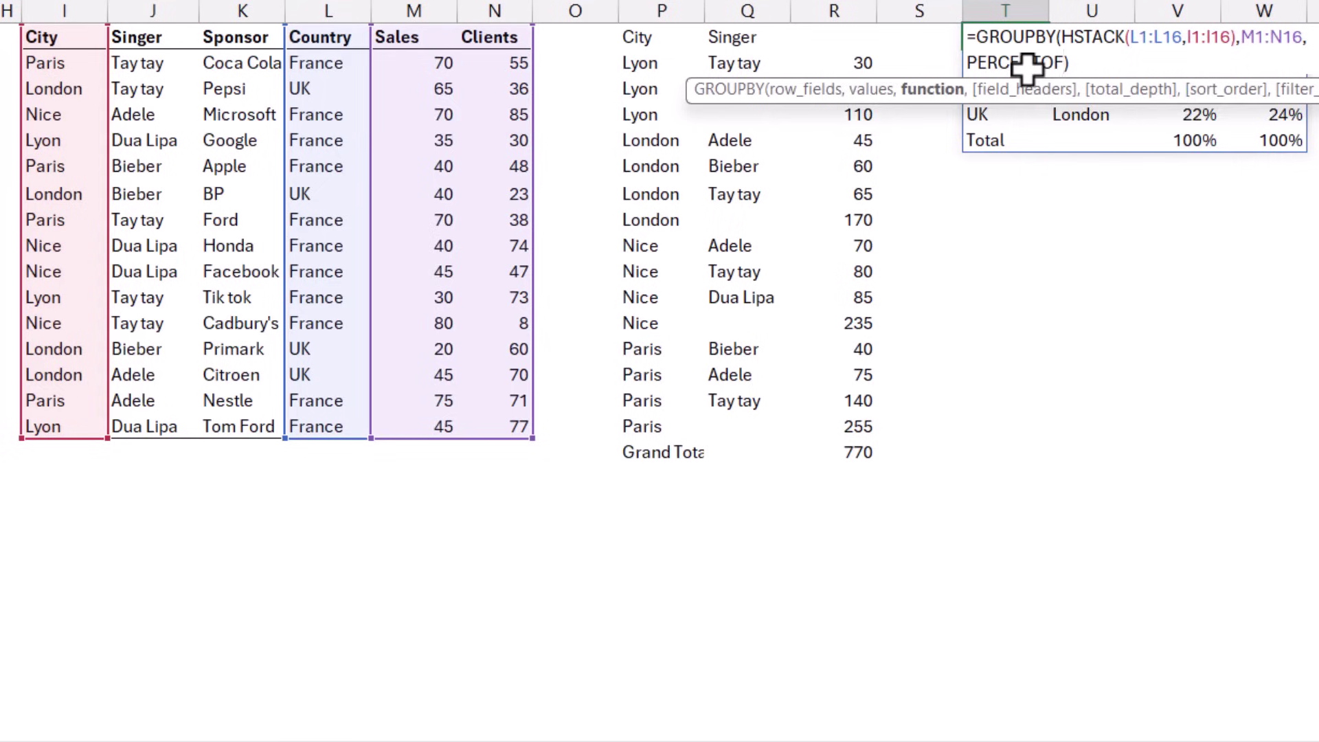
pyautogui.write(',')
pyautogui.press('Down')
pyautogui.press('Down')
pyautogui.press('Down')
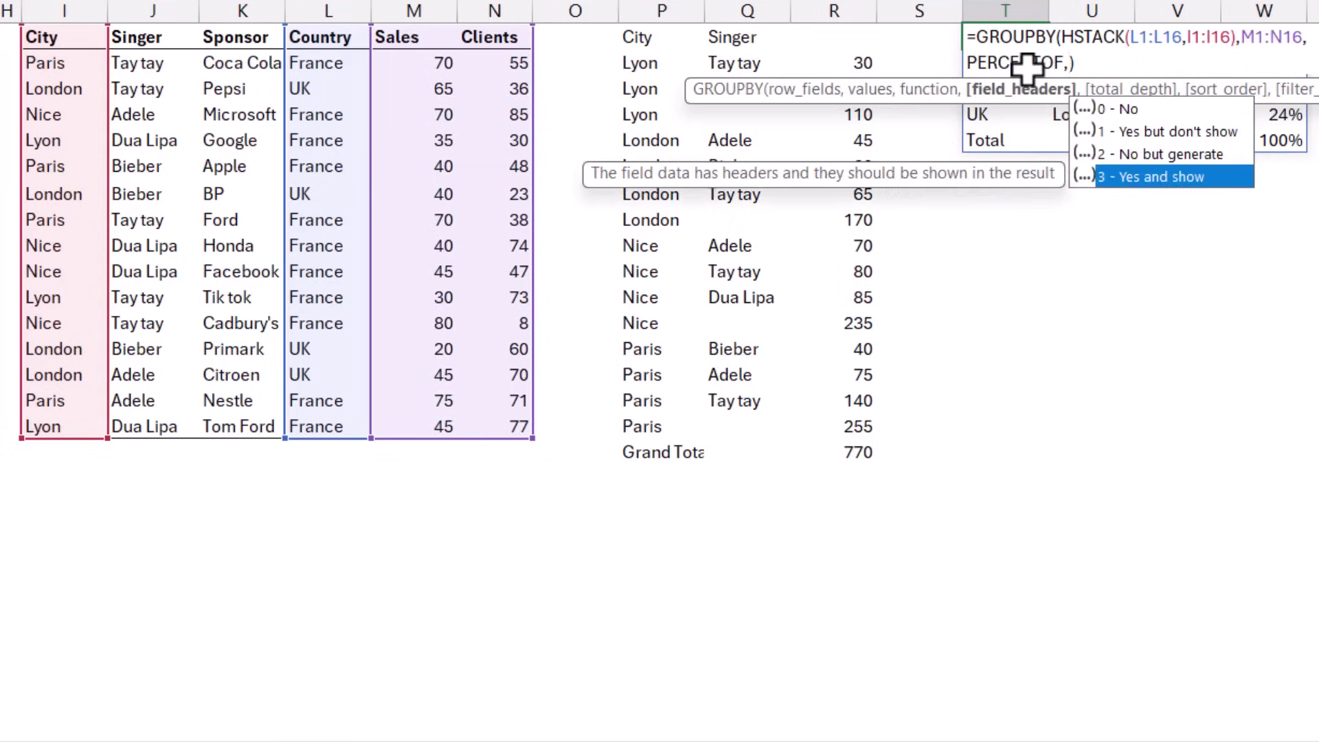
pyautogui.press('Tab')
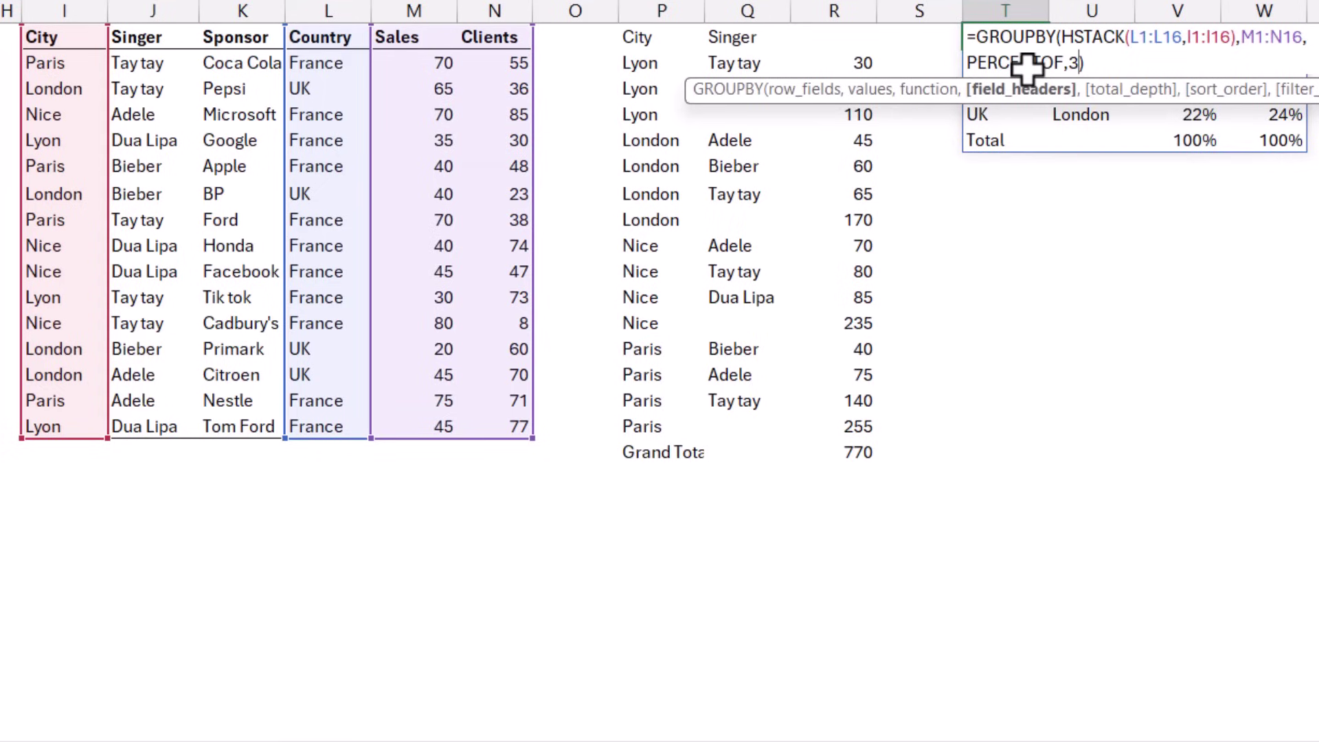
pyautogui.press('Return')
# Examine the header row and the city entries of the Country and City percentage summary.
pyautogui.press('Up')
pyautogui.press('Right')
pyautogui.press('Right')
pyautogui.press('Right')
pyautogui.press('Down')
pyautogui.press('Left')
pyautogui.press('Left')
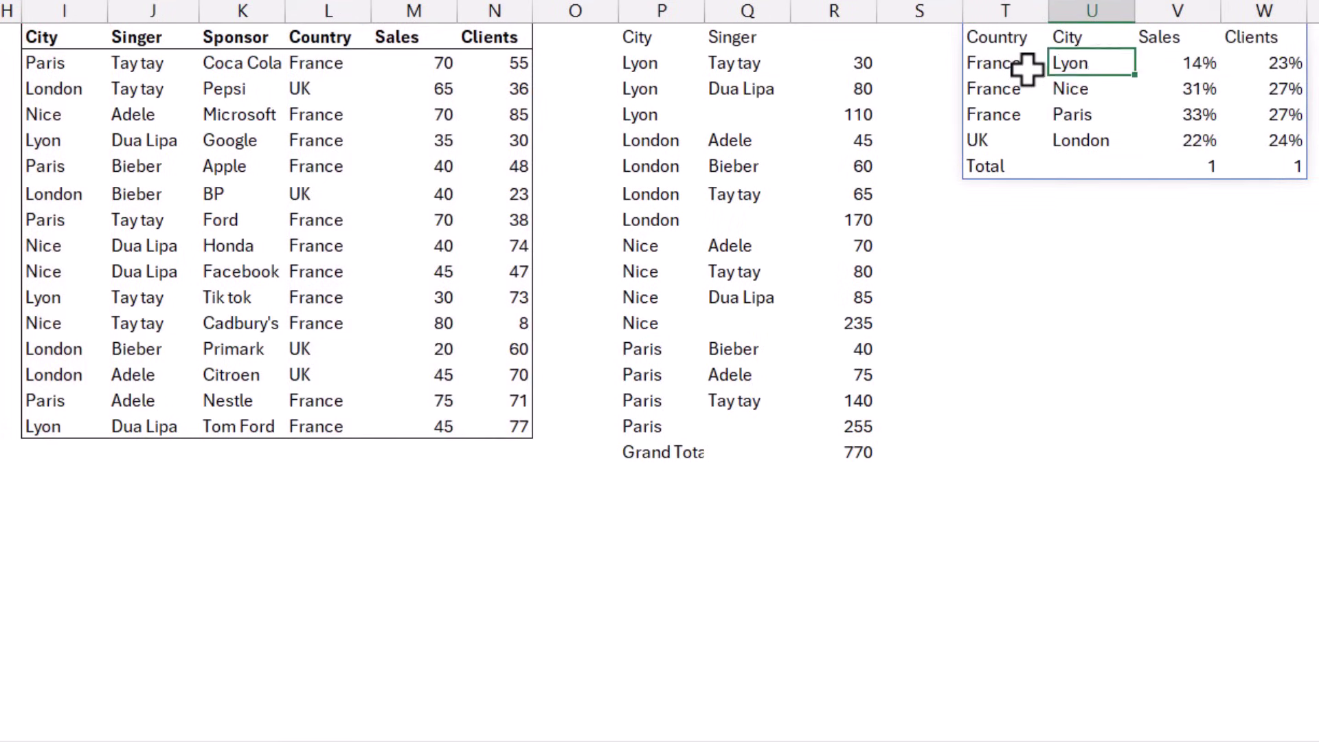
pyautogui.press('Down')
pyautogui.press('Down')
pyautogui.press('Down')
pyautogui.press('Up')
pyautogui.press('Up')
pyautogui.press('Up')
pyautogui.press('Up')
pyautogui.press('Left')
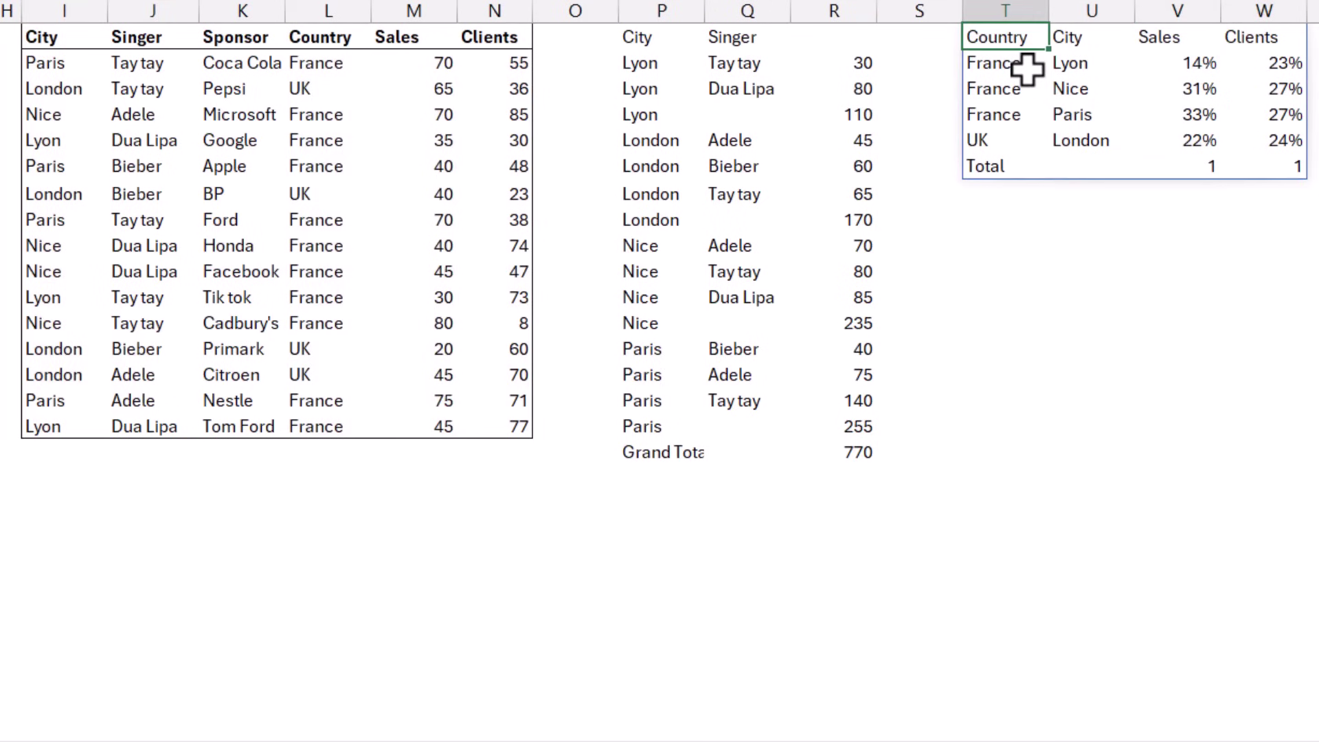
# Start a GROUPBY formula in T8 with the City column I1:I16 as the row_fields argument.
pyautogui.press('Down')
pyautogui.press('Down')
pyautogui.press('Down')
pyautogui.press('Down')
pyautogui.press('Down')
pyautogui.press('Down')
pyautogui.press('Down')
pyautogui.press('Down')
pyautogui.press('Up')
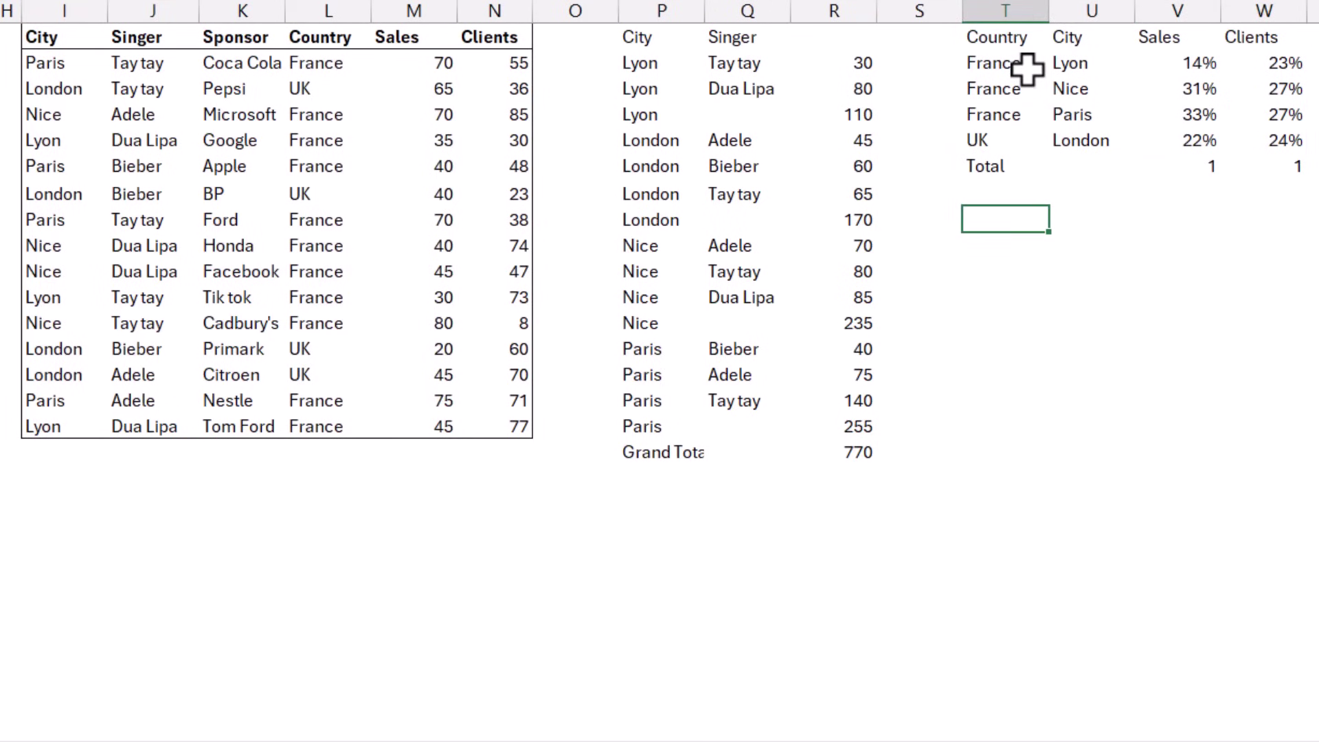
pyautogui.write('=grou')
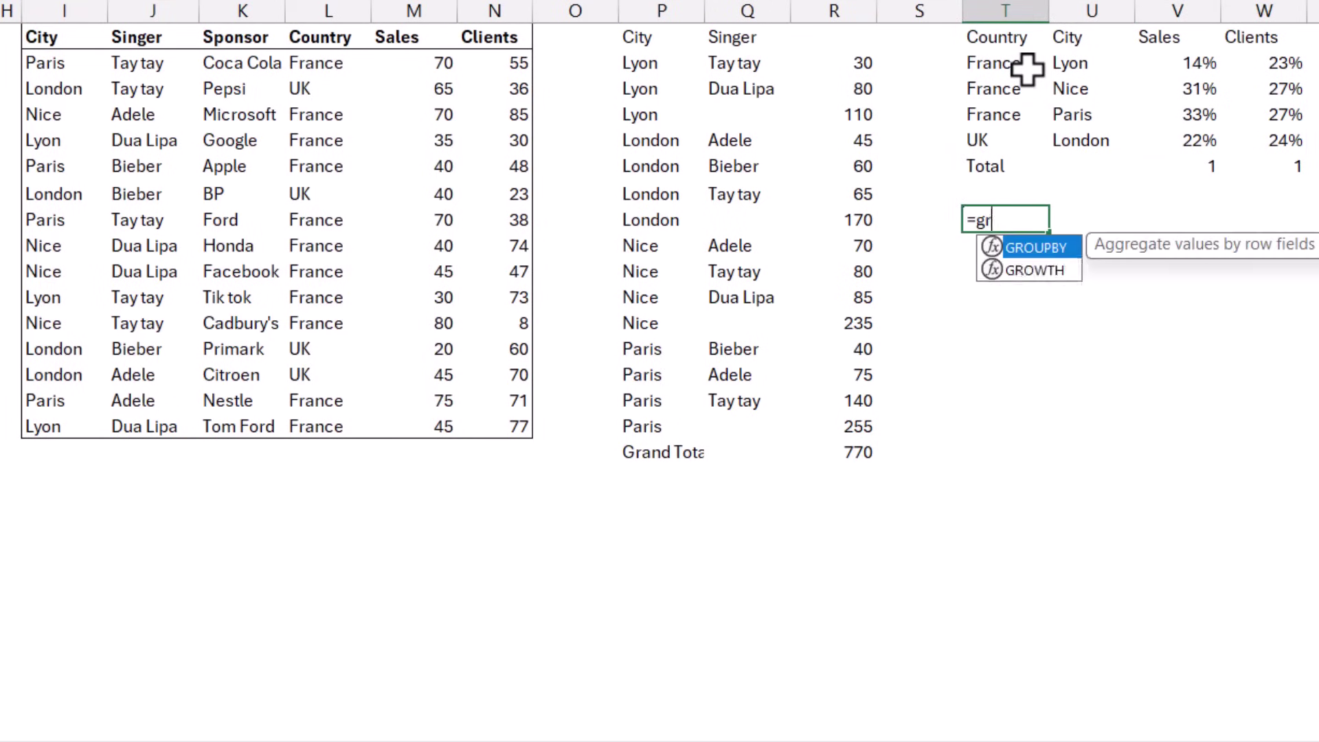
pyautogui.press('Tab')
pyautogui.press('Left')
pyautogui.press('Left')
pyautogui.press('Left')
pyautogui.press('Left')
pyautogui.press('Left')
pyautogui.press('Left')
pyautogui.press('Left')
pyautogui.press('Left')
pyautogui.press('Left')
pyautogui.press('Left')
pyautogui.press('Up')
pyautogui.press('Up')
pyautogui.press('Up')
pyautogui.press('Up')
pyautogui.press('Up')
pyautogui.press('Up')
pyautogui.press('Up')
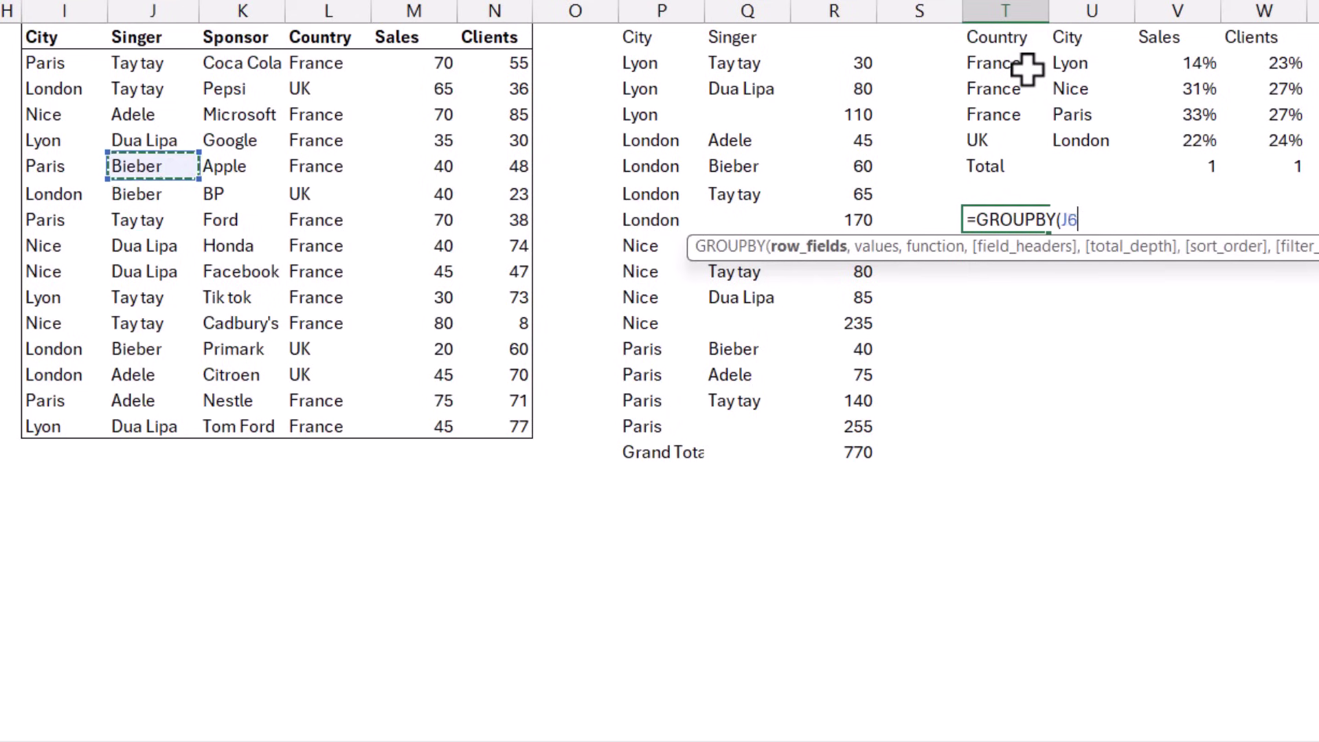
pyautogui.press('Left')
pyautogui.hotkey('ctrl', 'shift', 'Down')
pyautogui.write(',')
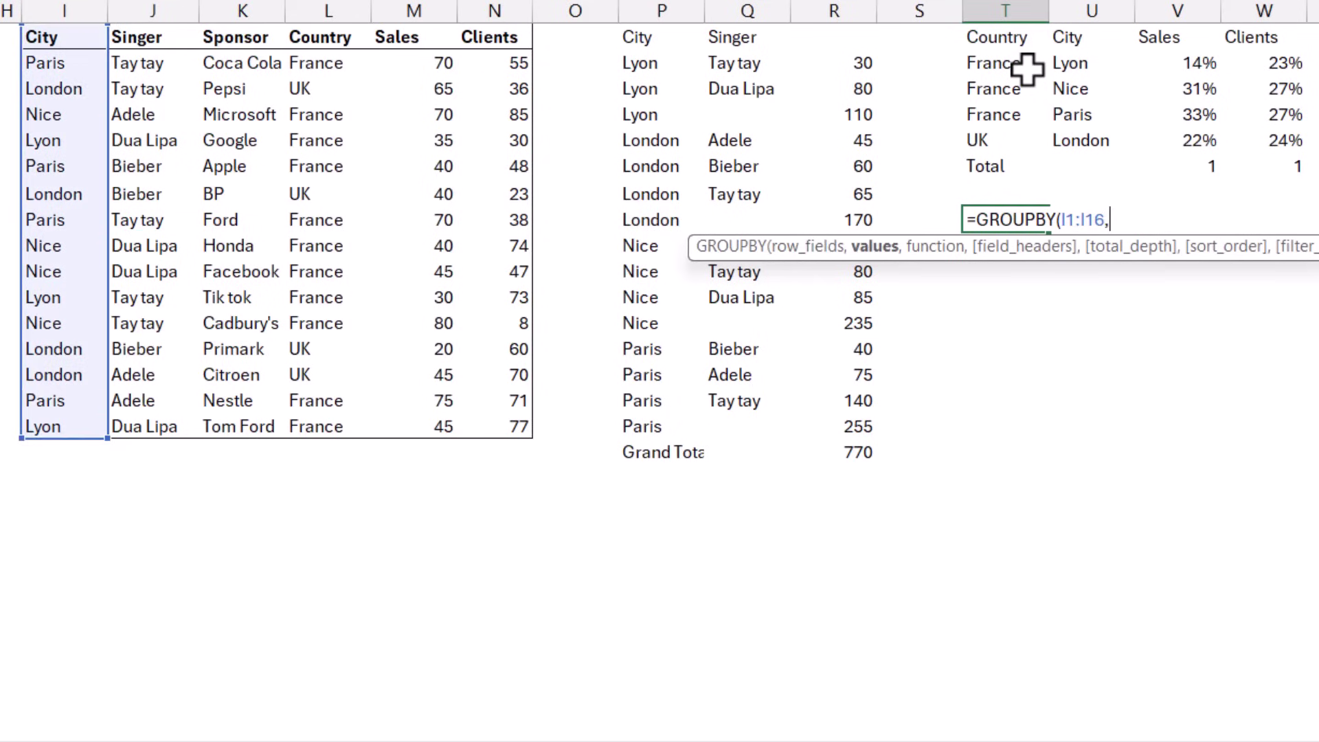
# Supply the Sponsor column K1:K16 as the values argument of the GROUPBY formula in T8.
pyautogui.press('Up')
pyautogui.press('Up')
pyautogui.press('Up')
pyautogui.press('Up')
pyautogui.press('Up')
pyautogui.press('Up')
pyautogui.press('Up')
pyautogui.press('Left')
pyautogui.press('Left')
pyautogui.press('Left')
pyautogui.press('Left')
pyautogui.press('Left')
pyautogui.press('Left')
pyautogui.press('Left')
pyautogui.press('Left')
pyautogui.press('Left')
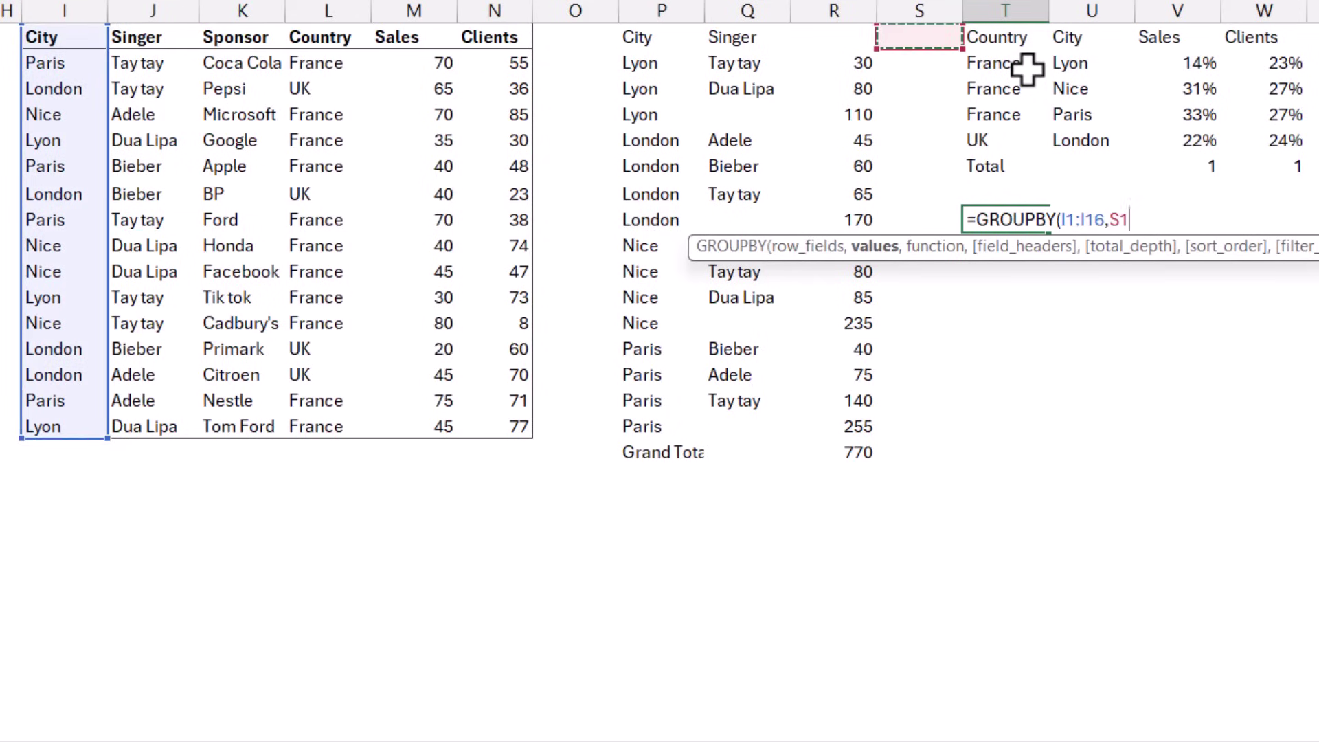
pyautogui.press('Right')
pyautogui.press('Left')
pyautogui.hotkey('ctrl', 'shift', 'Down')
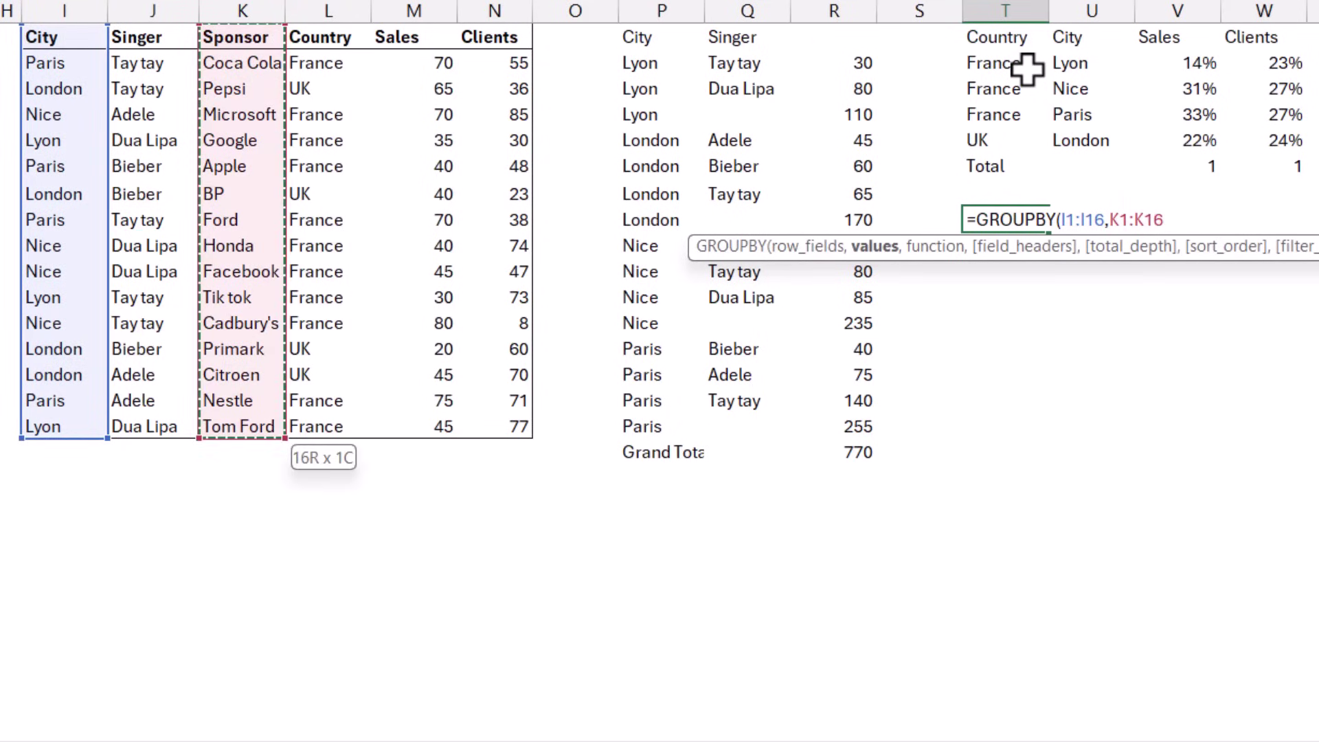
# Choose CONCAT as the function argument of the T8 GROUPBY formula, and commit the formula.
pyautogui.write(',')
pyautogui.press('Down')
pyautogui.press('Down')
pyautogui.press('Down')
pyautogui.press('Down')
pyautogui.press('Down')
pyautogui.press('Down')
pyautogui.press('Down')
pyautogui.press('Down')
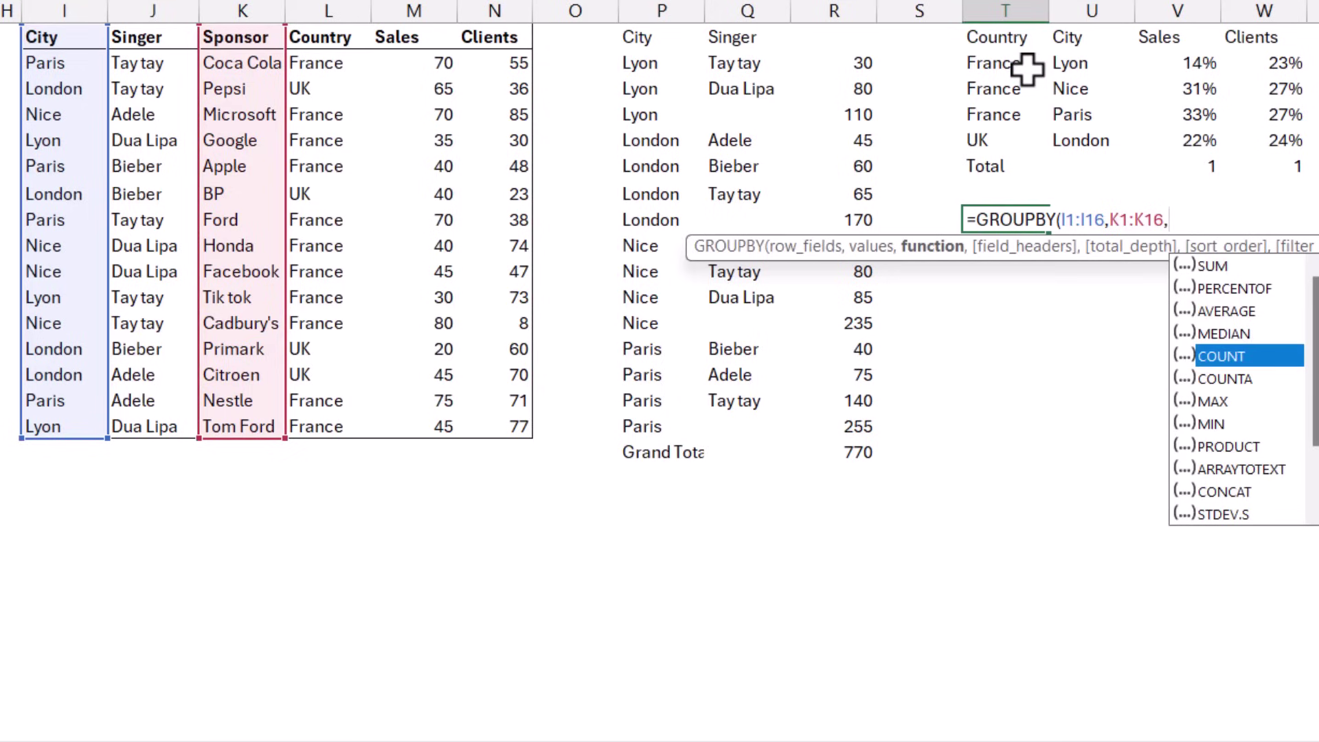
pyautogui.press('Down')
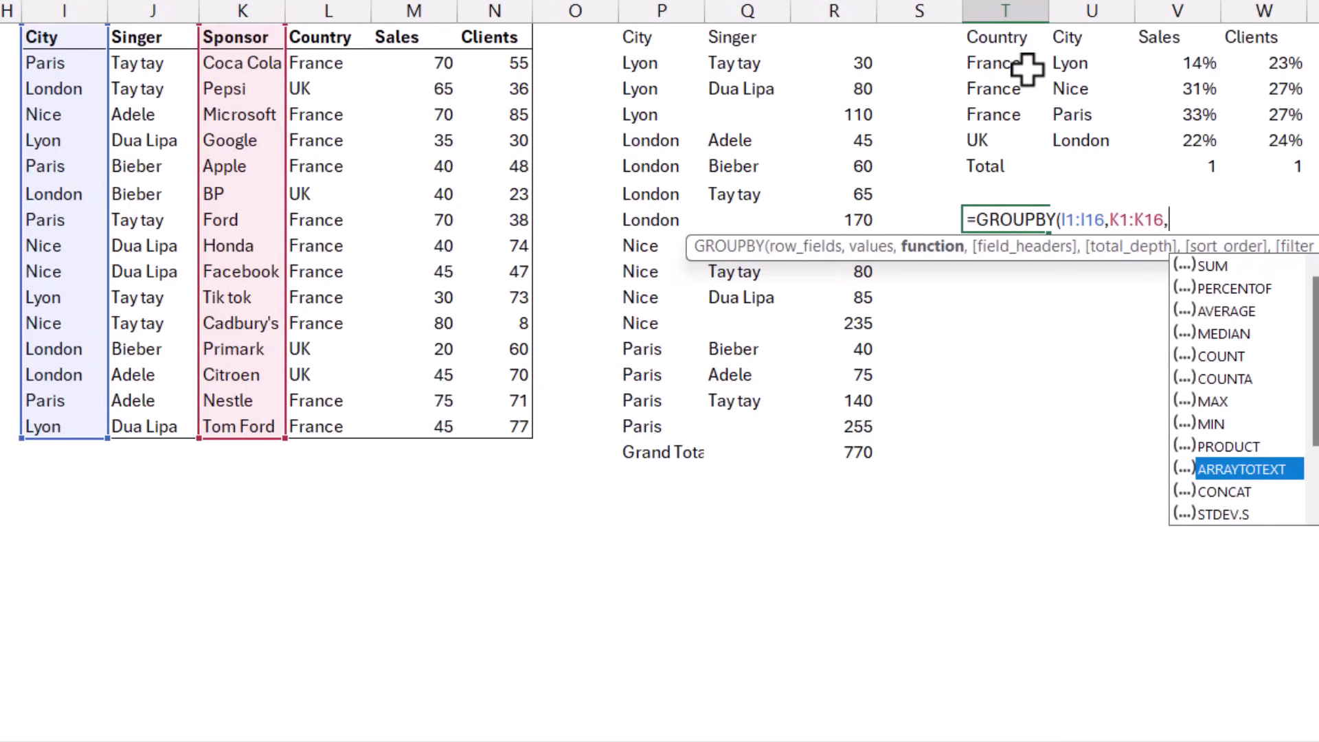
pyautogui.press('Down')
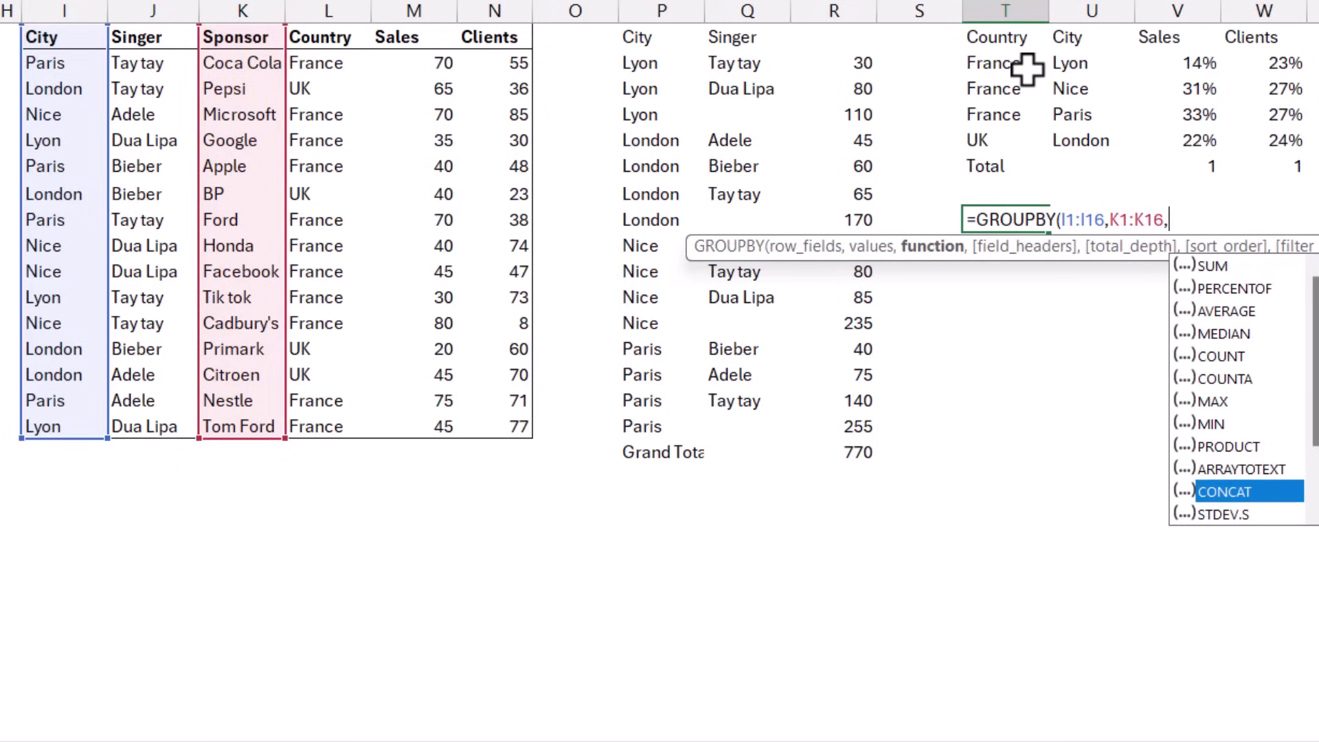
pyautogui.press('Tab')
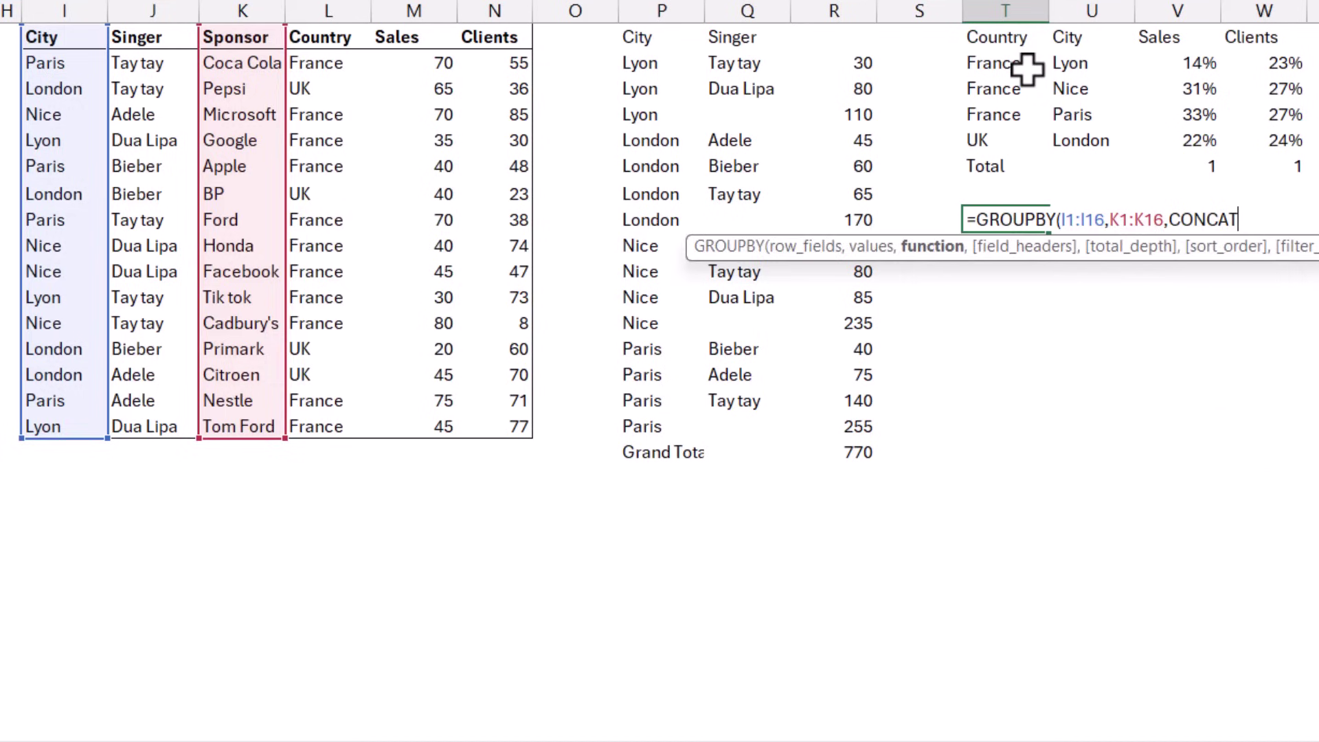
pyautogui.press('Return')
pyautogui.press('Up')
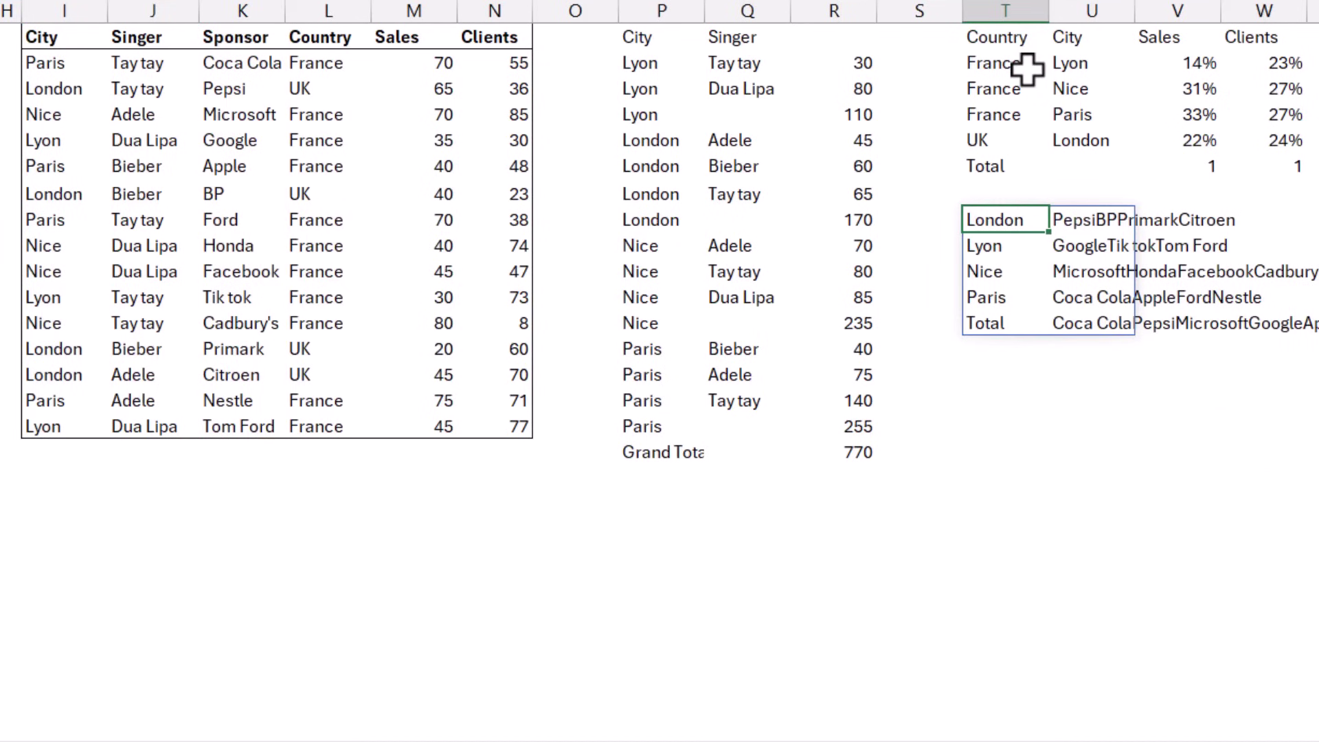
# Replace CONCAT with ARRAYTOTEXT in the T8 GROUPBY formula, commit it, and check the sponsor lists by city.
pyautogui.press('F2')
pyautogui.press('Left')
pyautogui.hotkey('ctrl', 'shift', 'Left')
pyautogui.write('a')
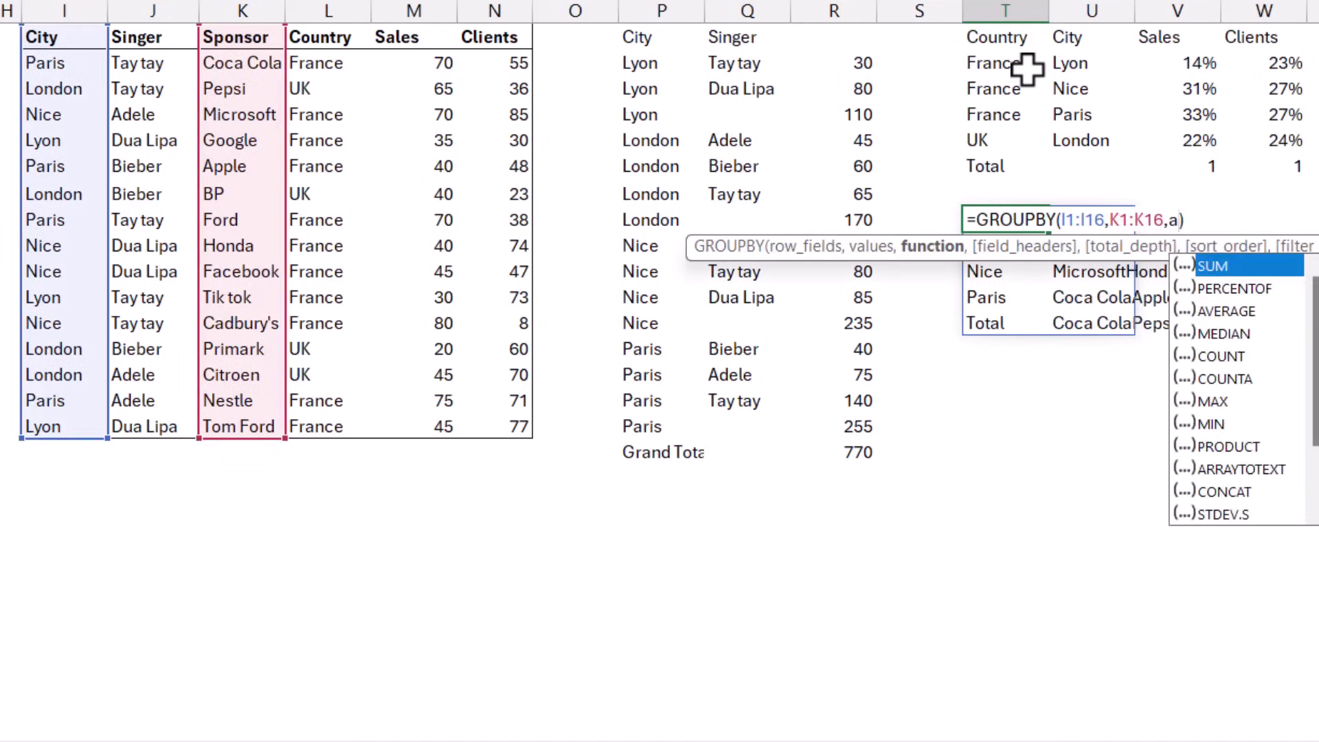
pyautogui.press('Down')
pyautogui.press('Down')
pyautogui.press('Down')
pyautogui.press('Down')
pyautogui.press('Down')
pyautogui.press('Down')
pyautogui.press('Down')
pyautogui.press('Down')
pyautogui.press('Down')
pyautogui.press('Down')
pyautogui.press('Up')
pyautogui.press('Tab')
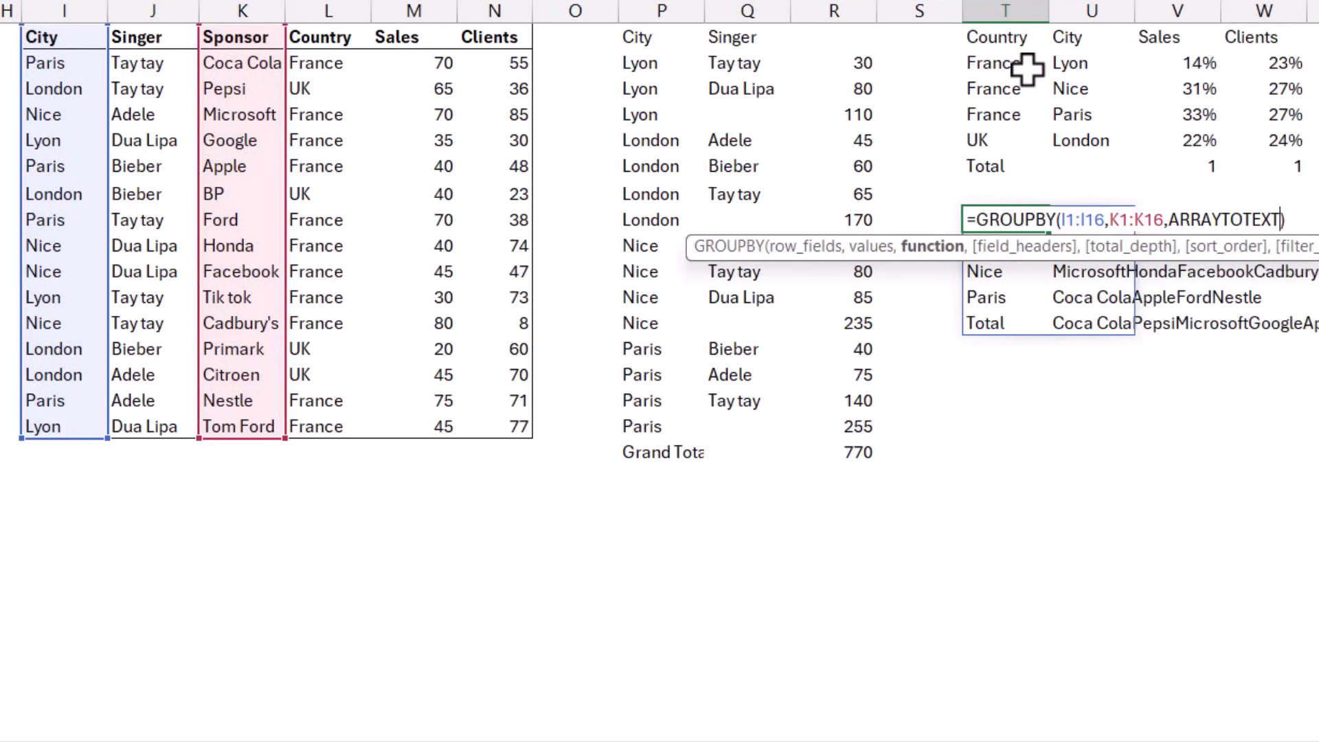
pyautogui.press('Return')
pyautogui.press('Up')
pyautogui.press('Right')
pyautogui.press('Down')
pyautogui.press('Down')
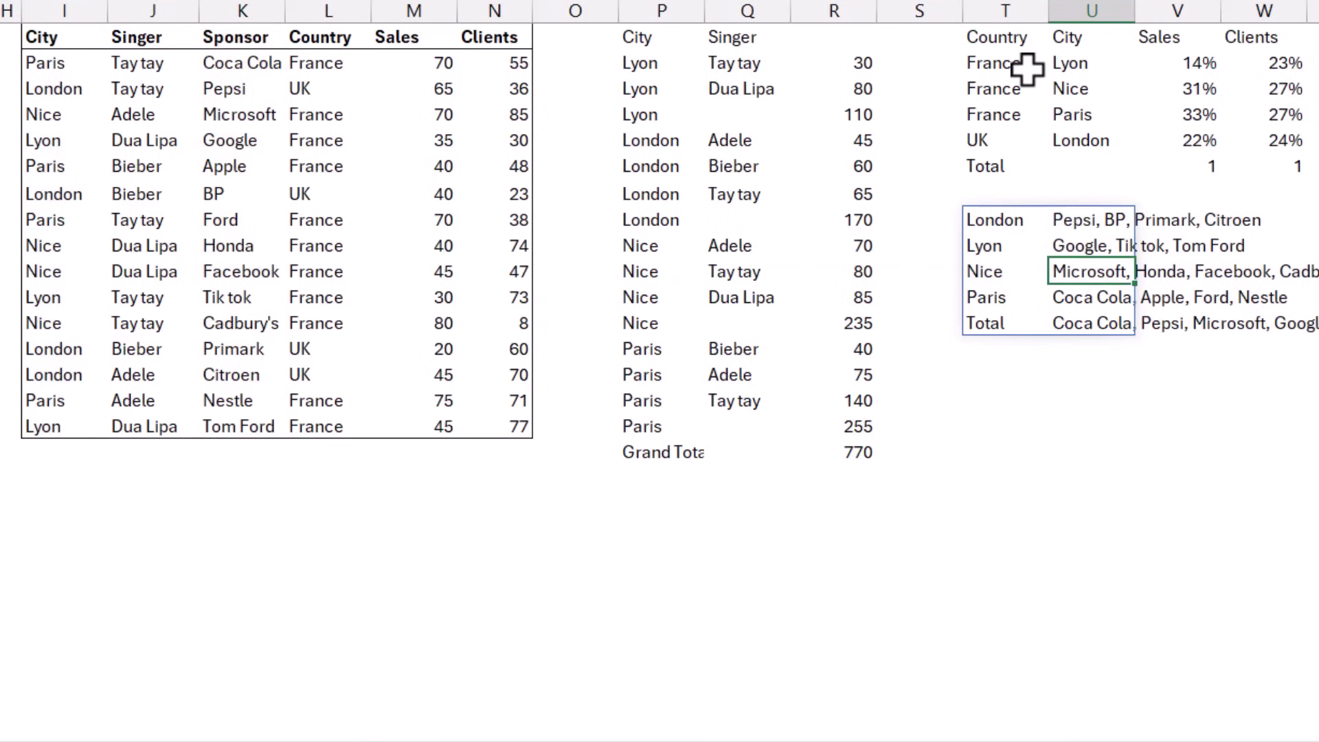
pyautogui.press('Down')
pyautogui.press('Down')
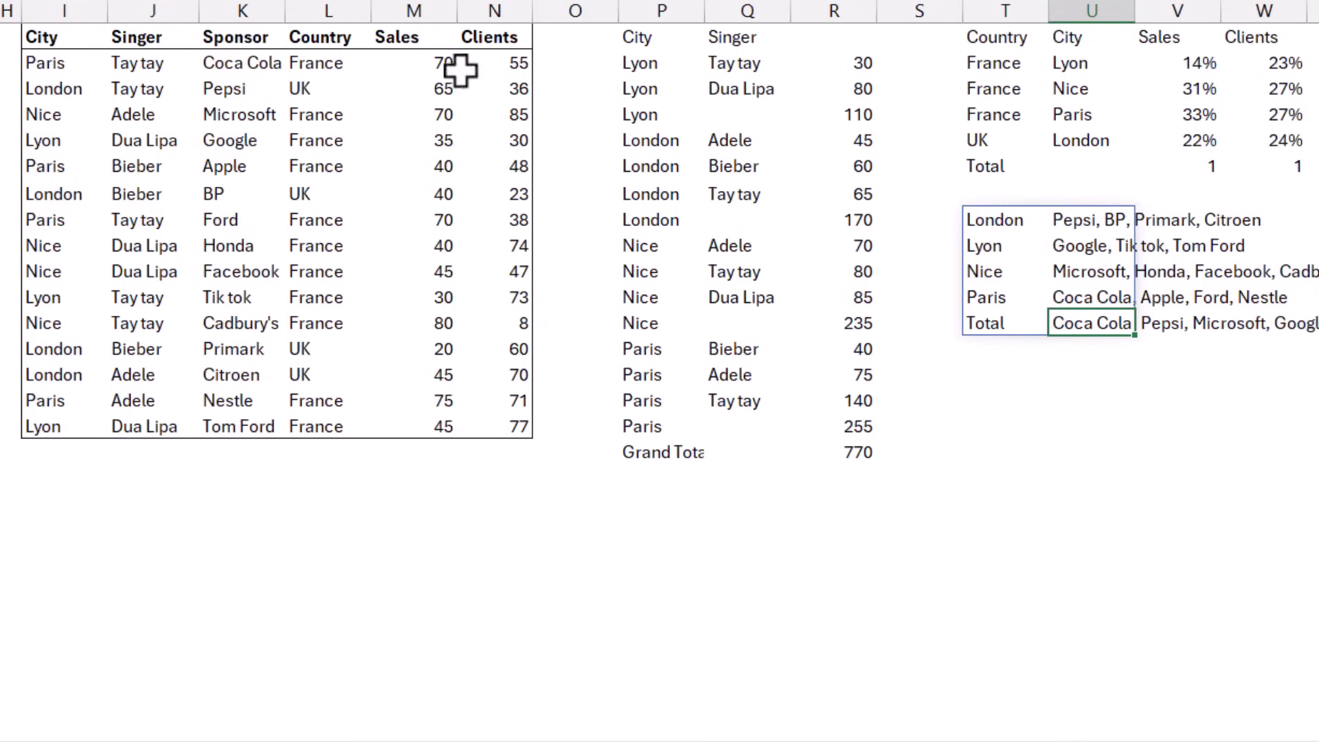
# Filter the source table's City column to London, check the sponsors listed there, and remove the filter.
pyautogui.click(261, 38)
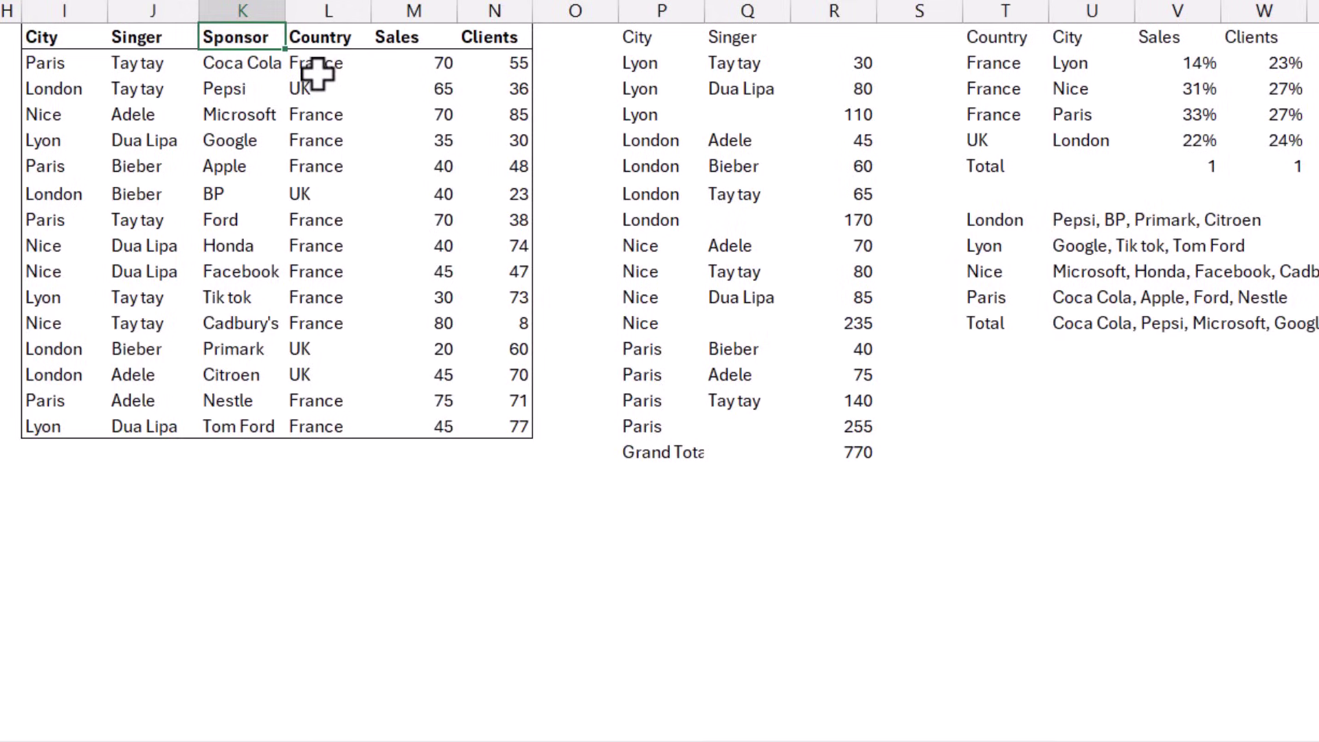
pyautogui.hotkey('ctrl', 'shift', 'l')
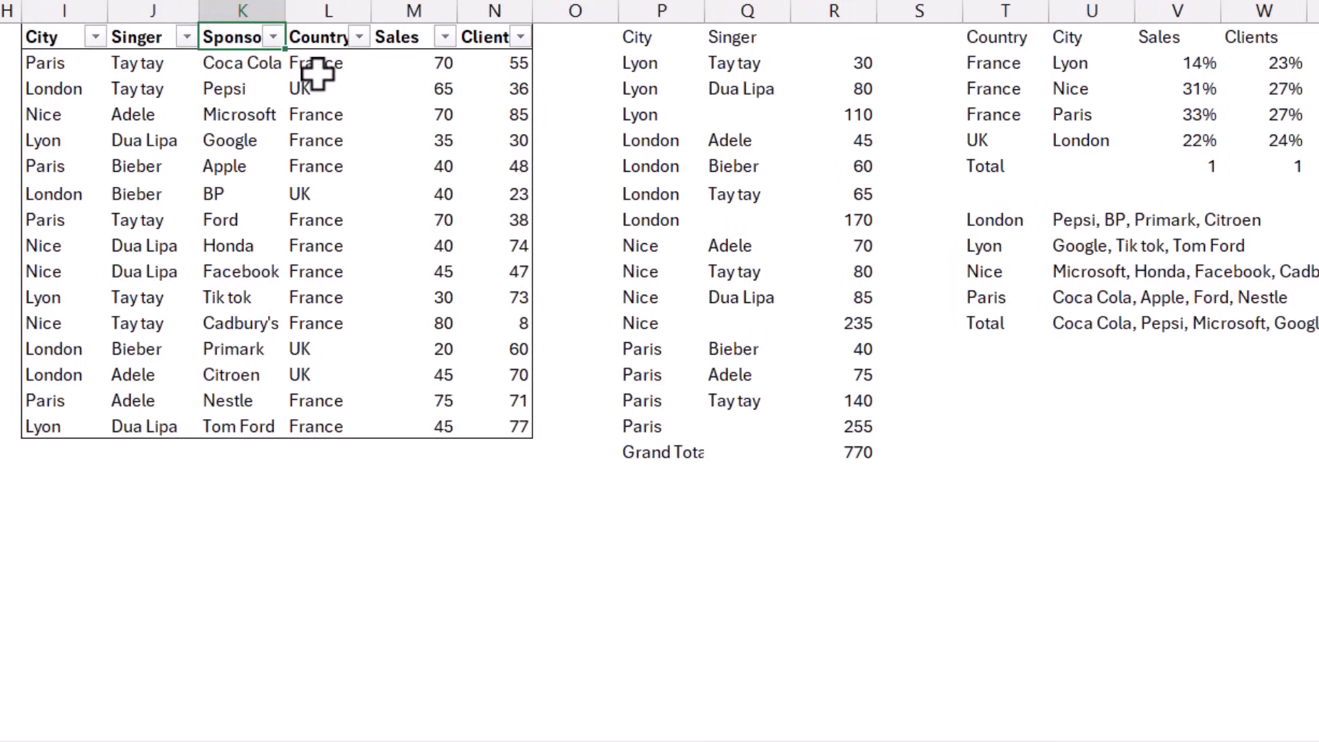
pyautogui.click(95, 37)
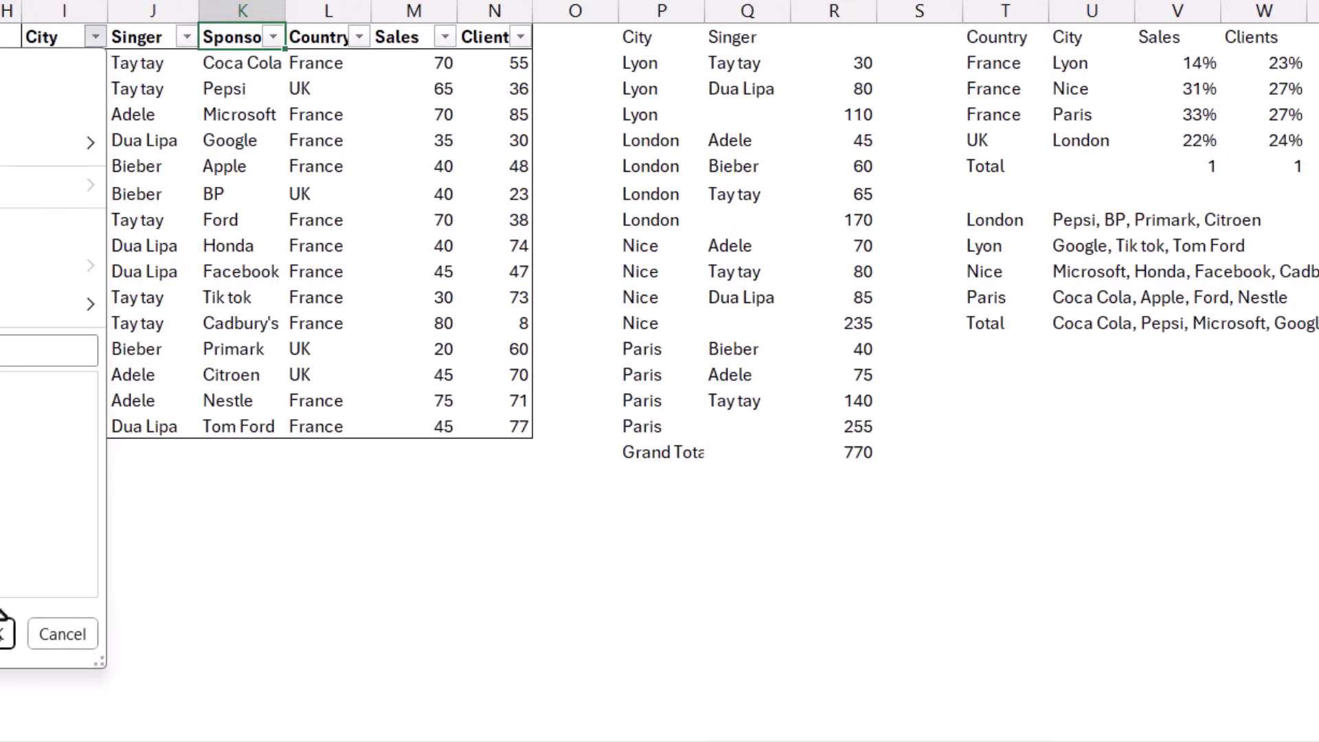
pyautogui.click(5, 632)
pyautogui.moveTo(253, 62); pyautogui.dragTo(258, 130)
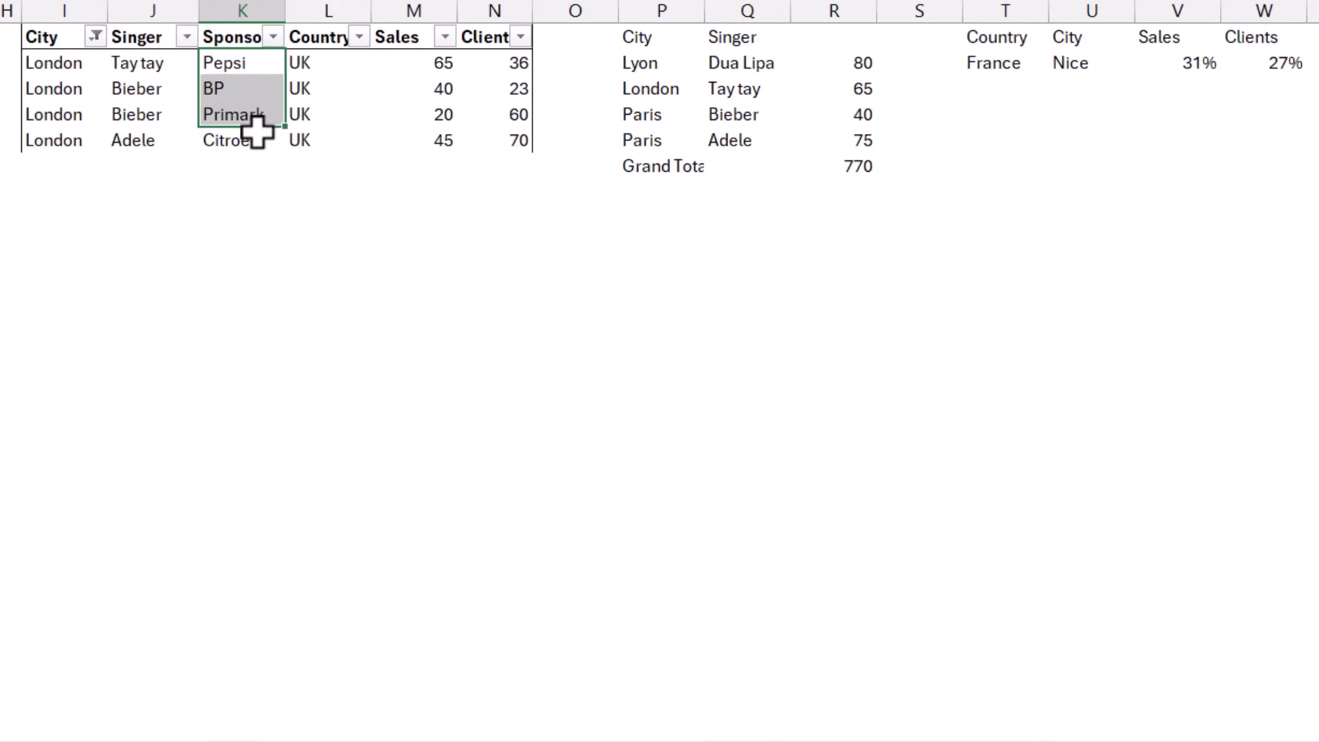
pyautogui.click(244, 36)
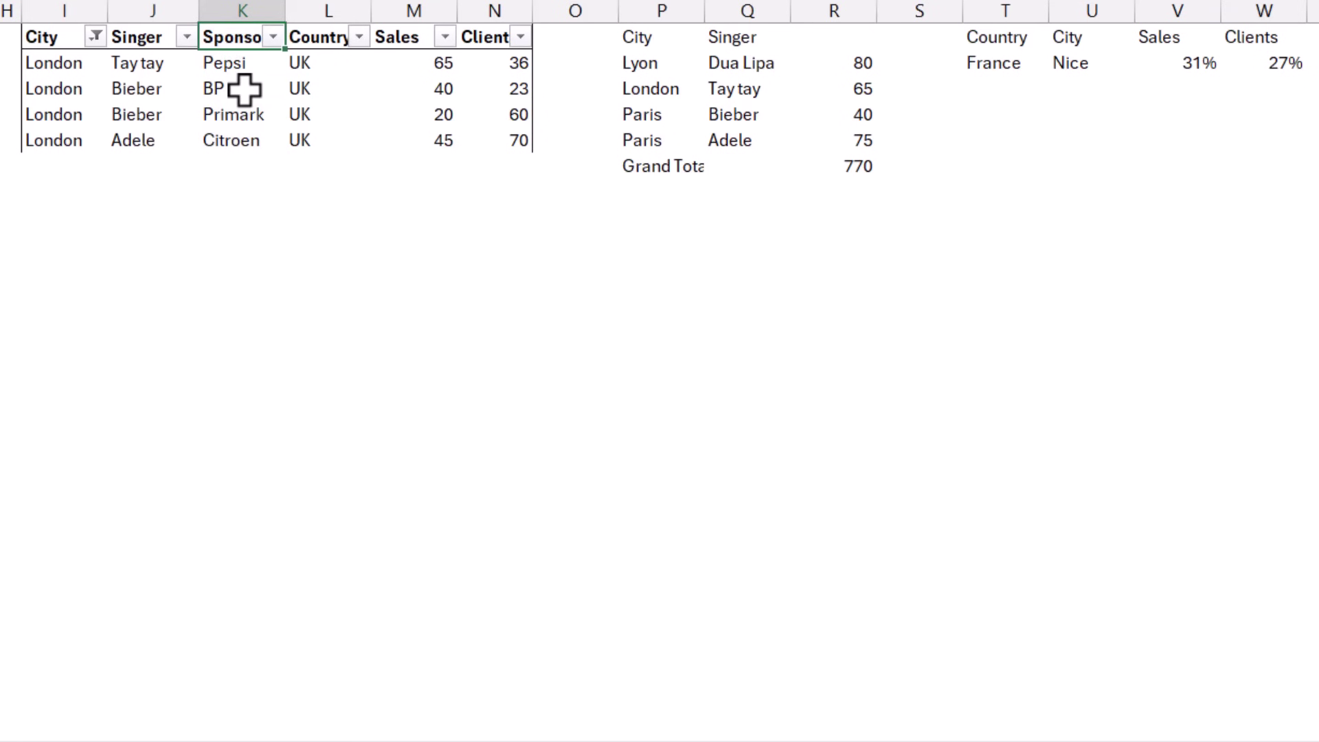
pyautogui.hotkey('ctrl', 'shift', 'l')
# Set the T8 formula's total_depth argument to 0 (No totals), leaving field_headers empty, and commit the formula.
pyautogui.click(979, 218)
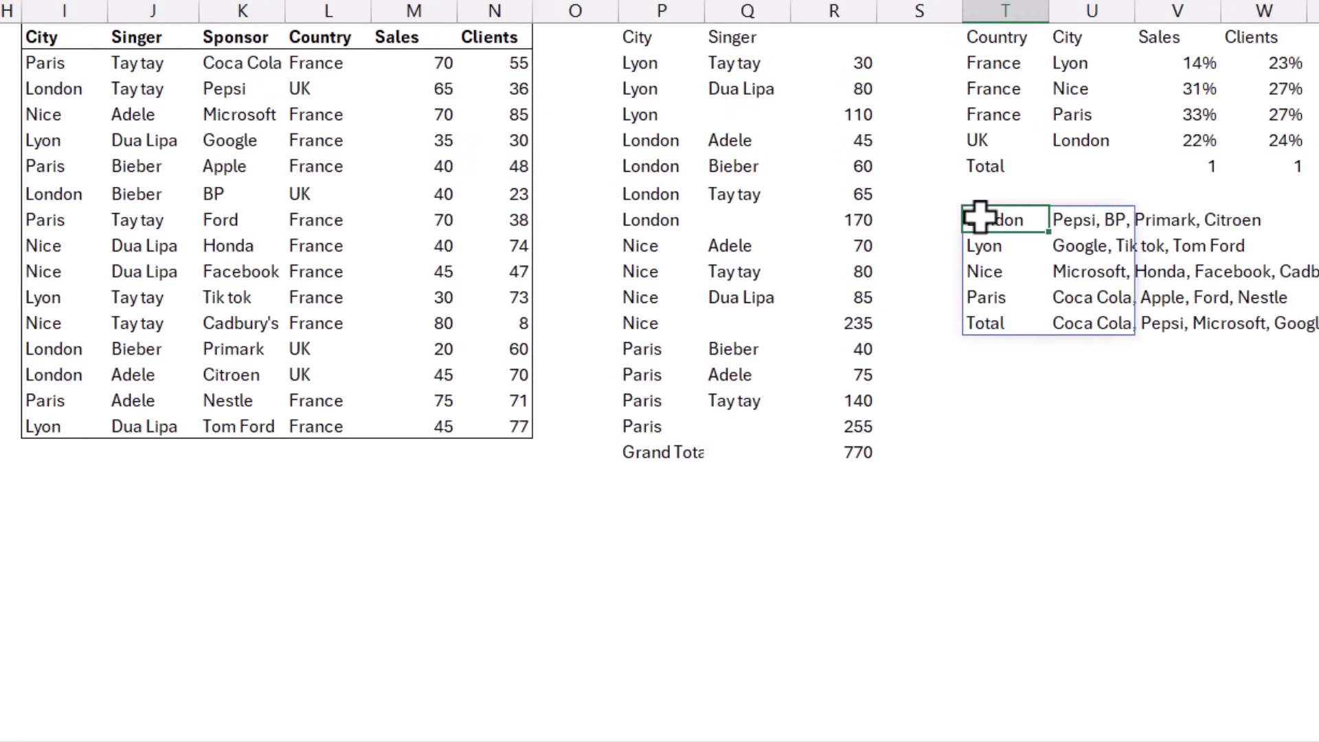
pyautogui.press('F2')
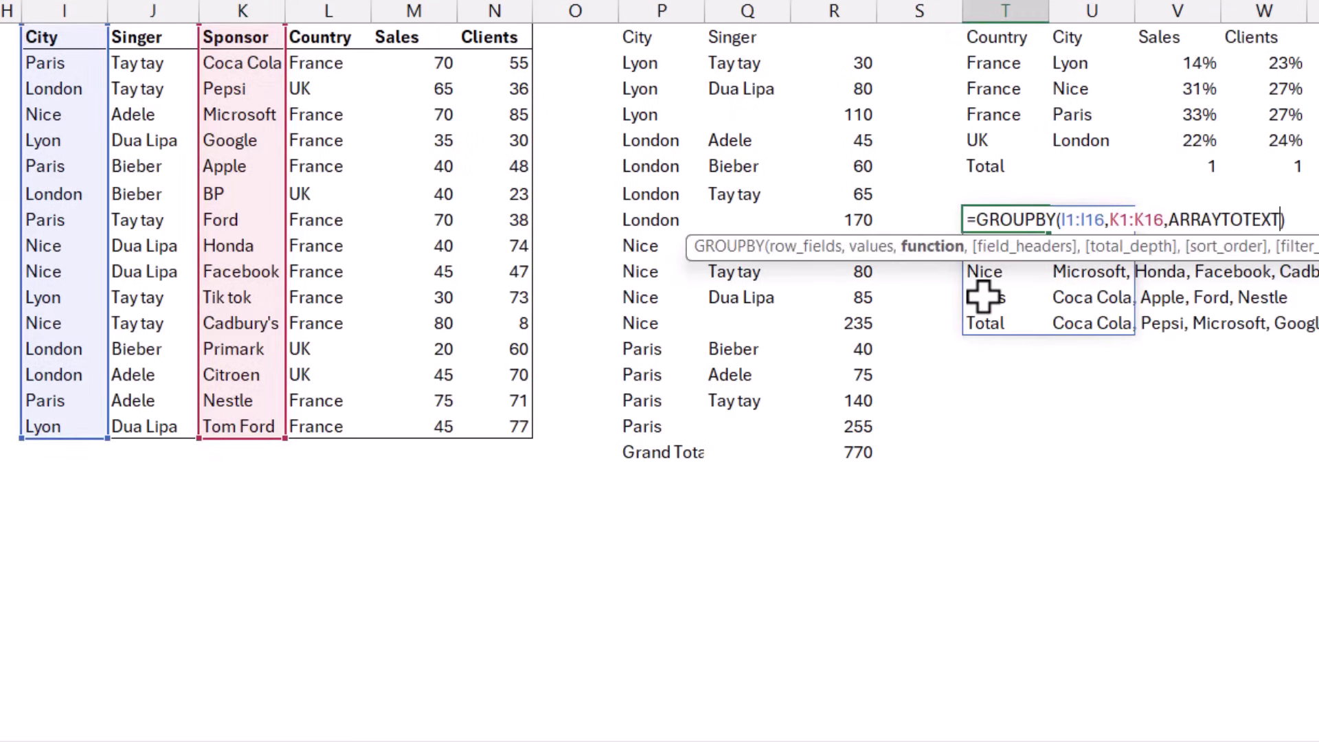
pyautogui.write(',,')
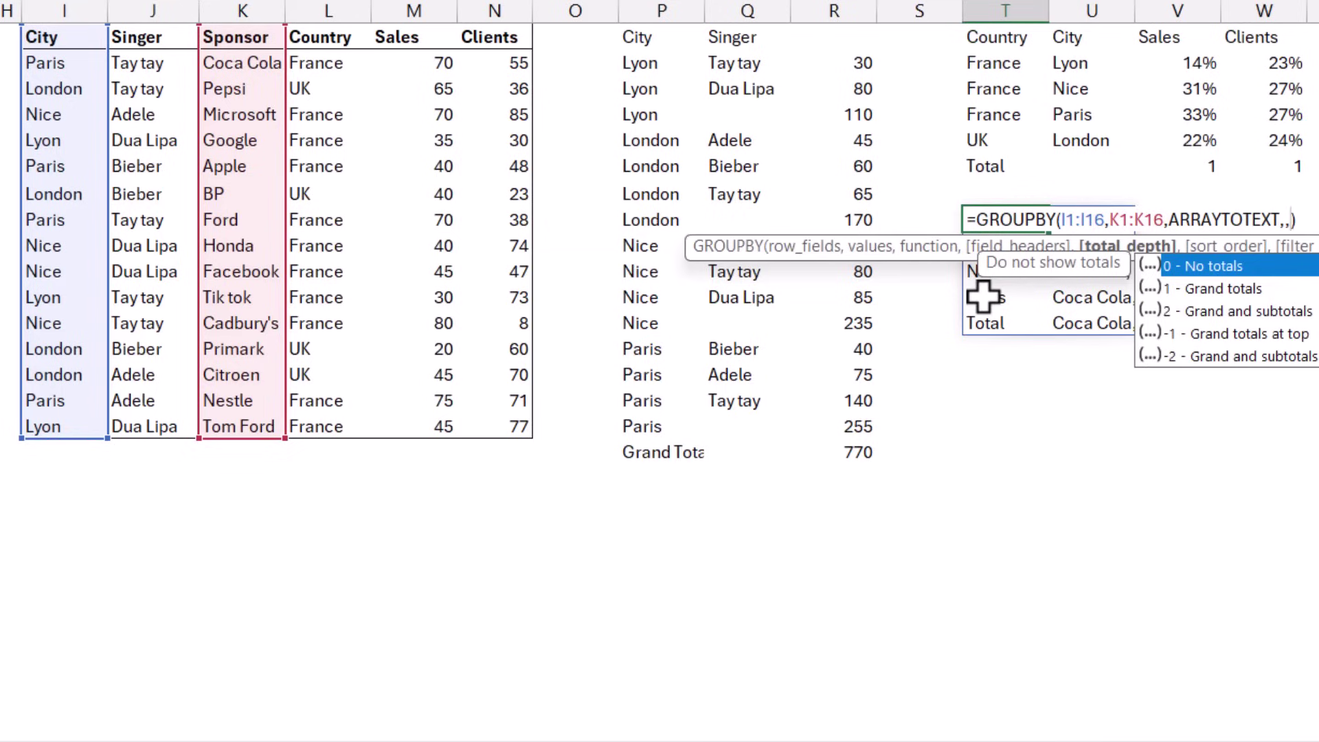
pyautogui.write('0')
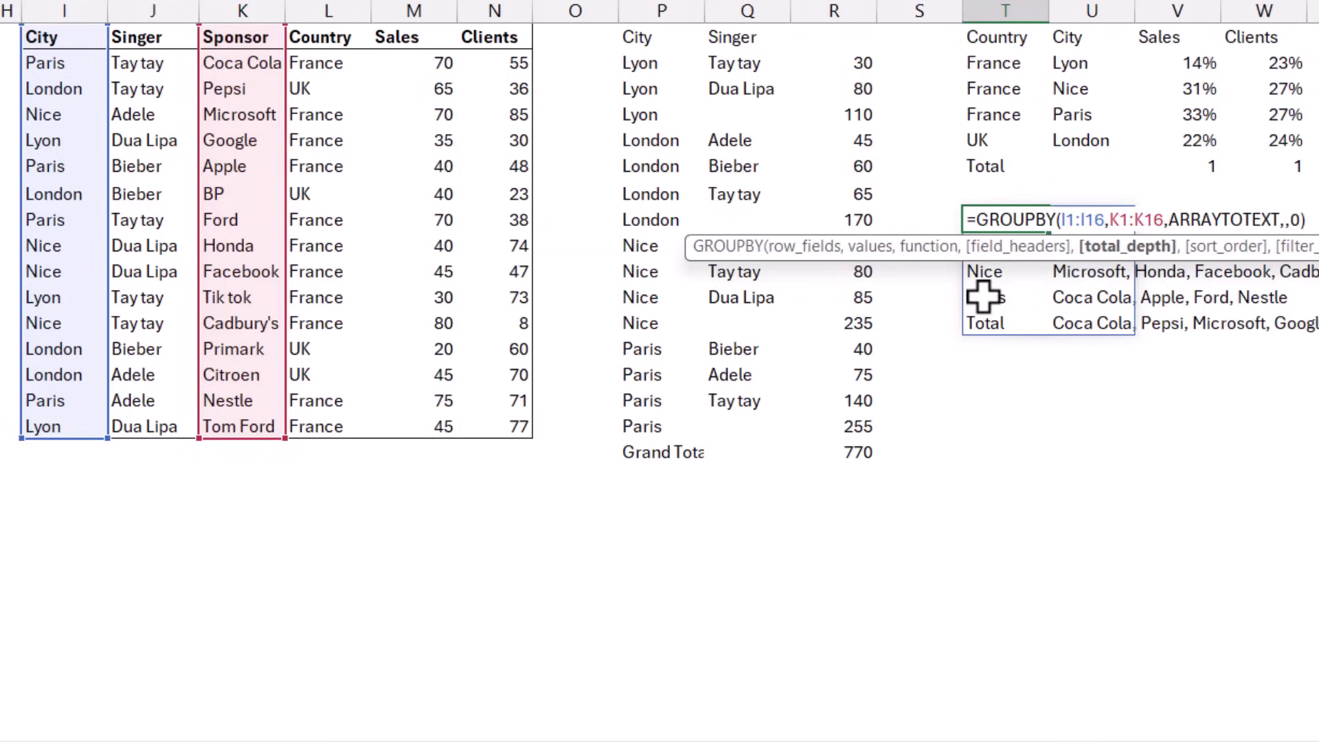
pyautogui.press('Return')
pyautogui.press('Up')
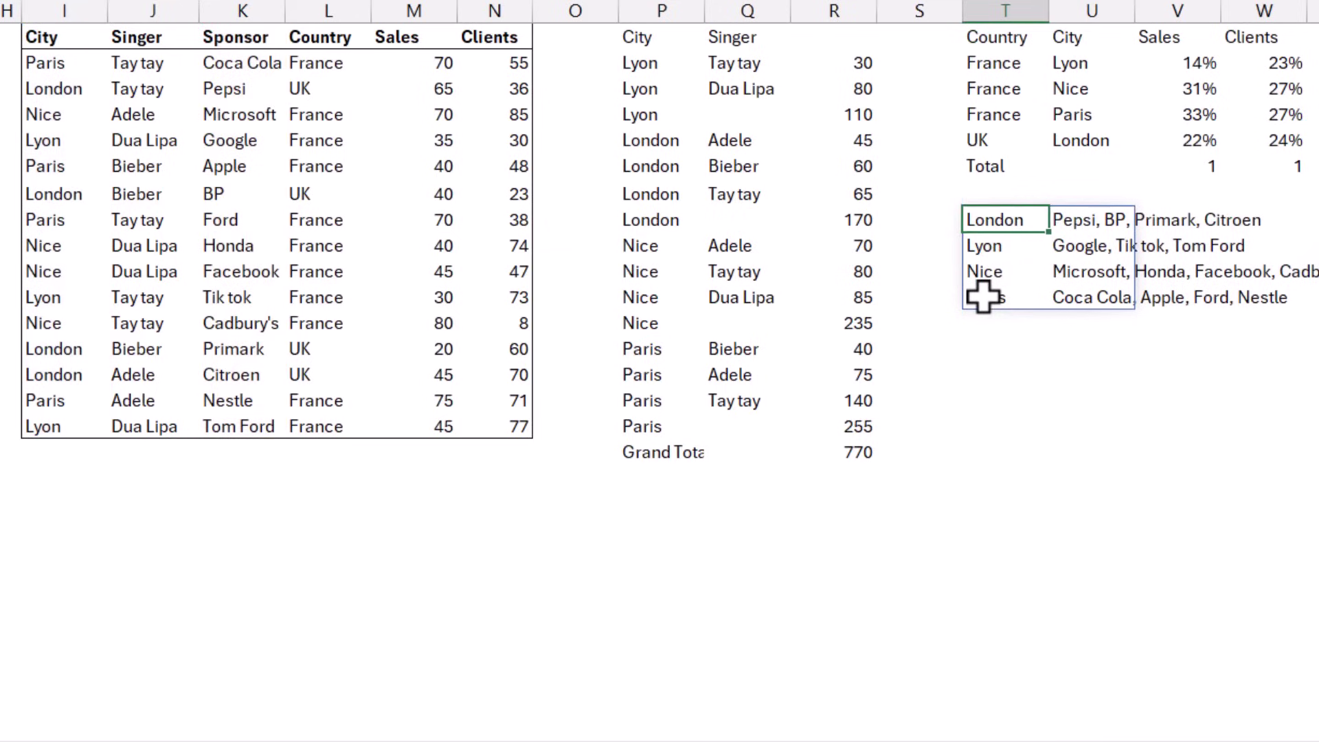
pyautogui.press('Down')
pyautogui.press('Down')
pyautogui.press('Up')
pyautogui.press('Up')
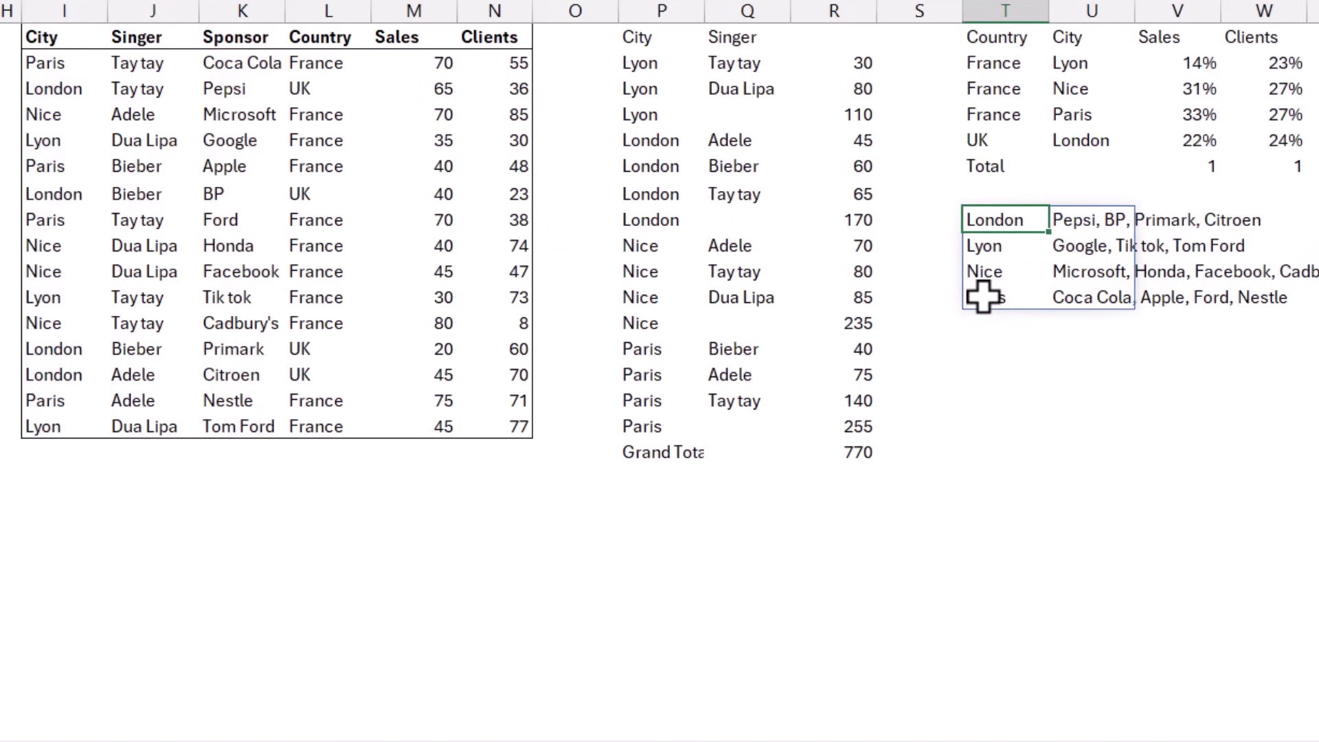
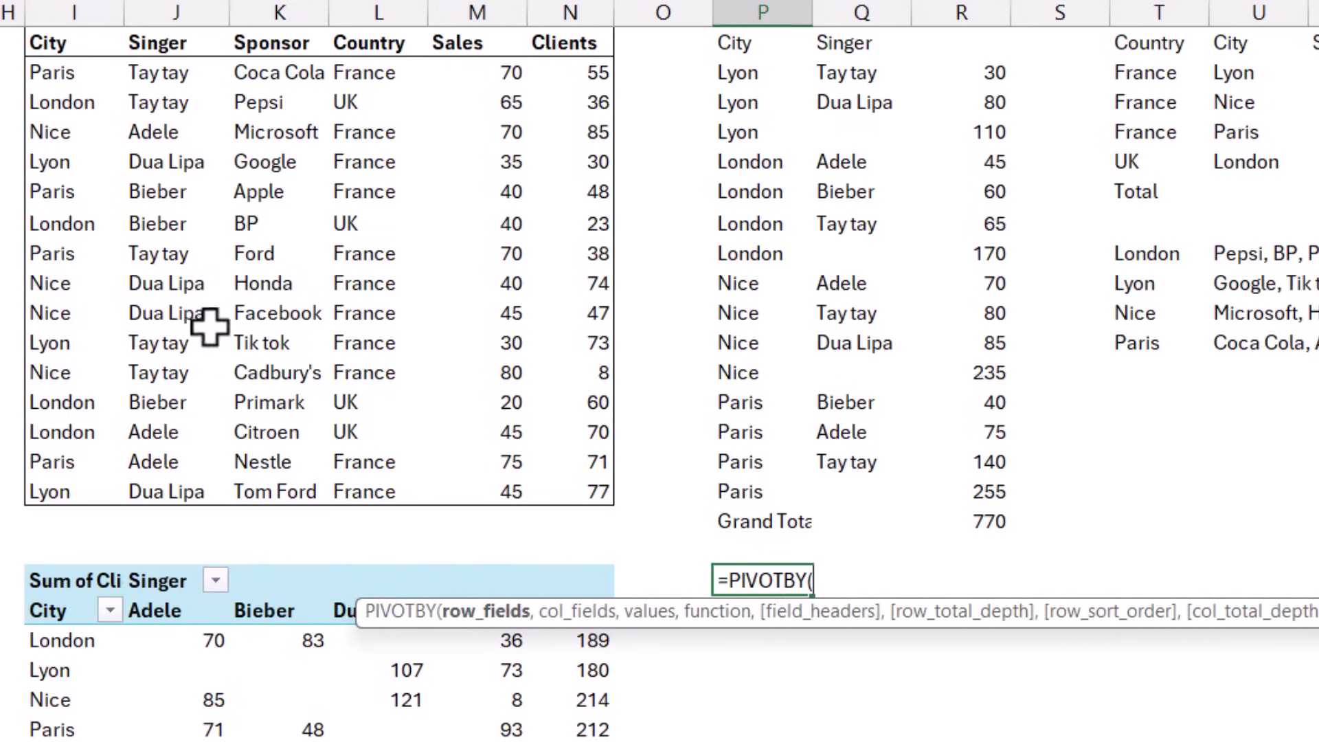
# Give the P19 PIVOTBY formula City I1:I16 as row_fields, Singer J1:J16 as col_fields and Sales M1:M16 as values.
pyautogui.moveTo(80, 41); pyautogui.dragTo(88, 486)
pyautogui.write(',')
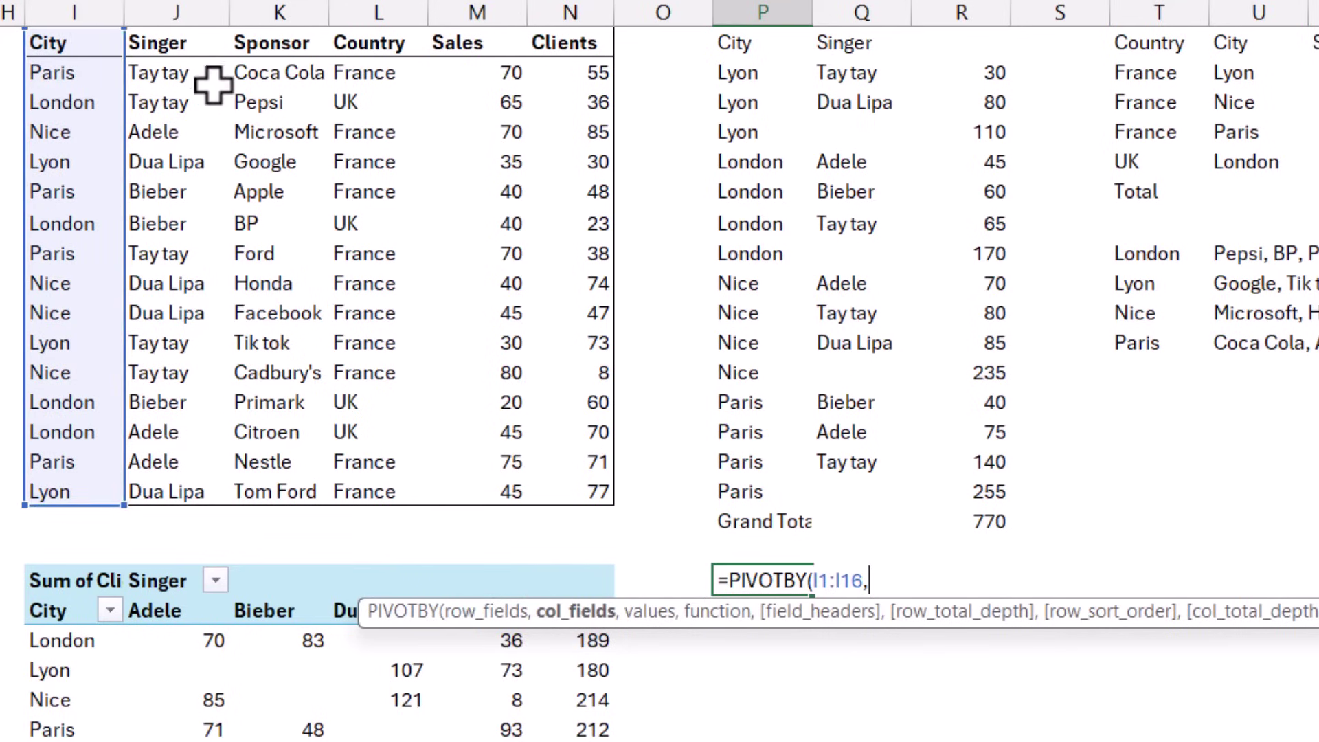
pyautogui.moveTo(177, 38); pyautogui.dragTo(186, 459)
pyautogui.write(',')
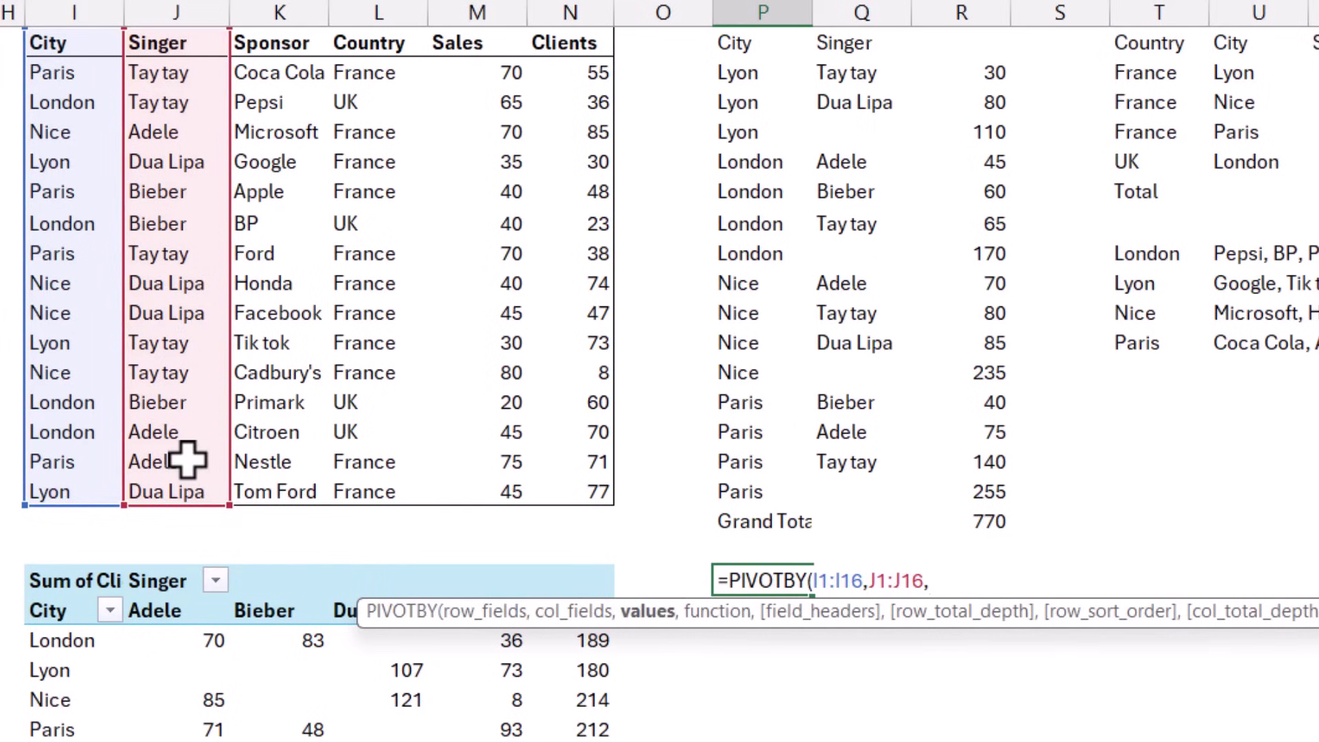
pyautogui.moveTo(457, 52); pyautogui.dragTo(515, 462)
pyautogui.write(',')
# Choose MEDIAN as the function of the P19 PIVOTBY formula, close the parenthesis, and commit it.
pyautogui.press('Down')
pyautogui.press('Down')
pyautogui.press('Down')
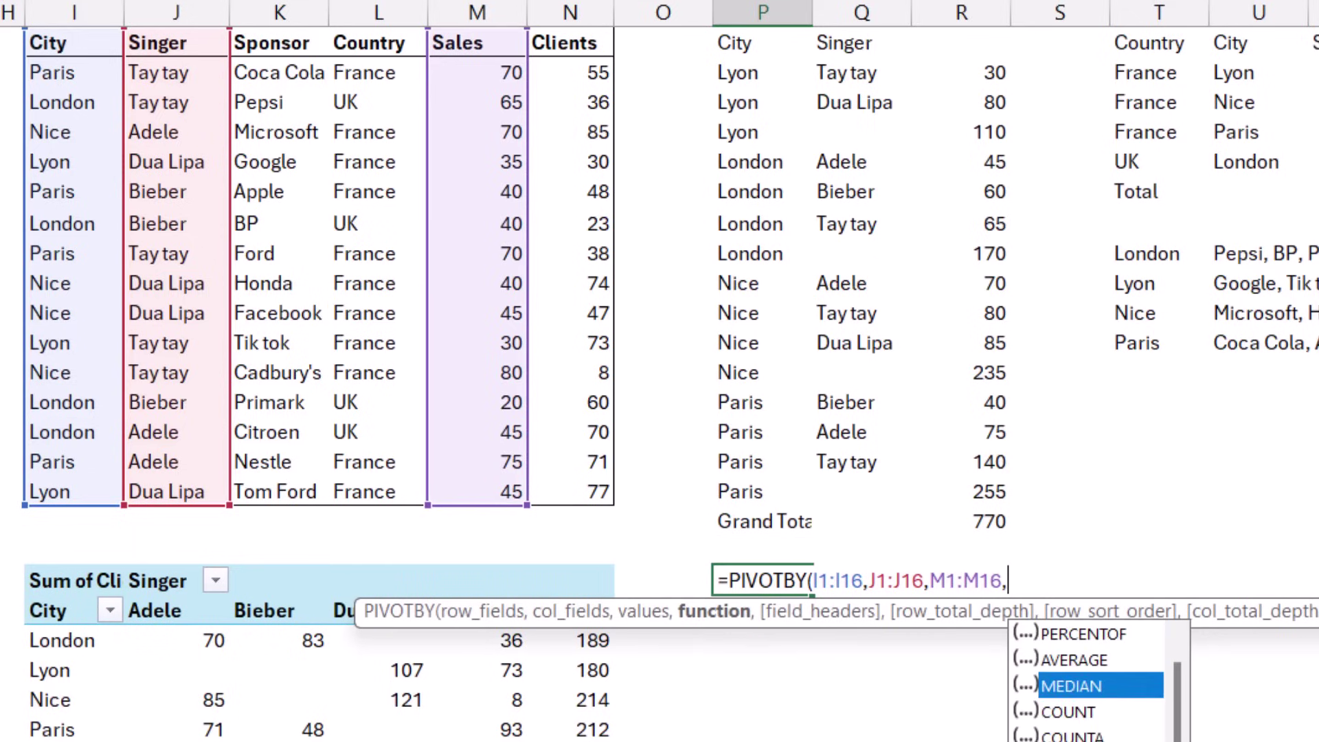
pyautogui.press('Tab')
pyautogui.write(')')
pyautogui.press('Return')
# Examine the Total column and Total row of the median sales summary, and return to P19.
pyautogui.press('Up')
pyautogui.press('Right')
pyautogui.press('Right')
pyautogui.press('Right')
pyautogui.press('Right')
pyautogui.press('Right')
pyautogui.press('Down')
pyautogui.press('Down')
pyautogui.press('Down')
pyautogui.press('Down')
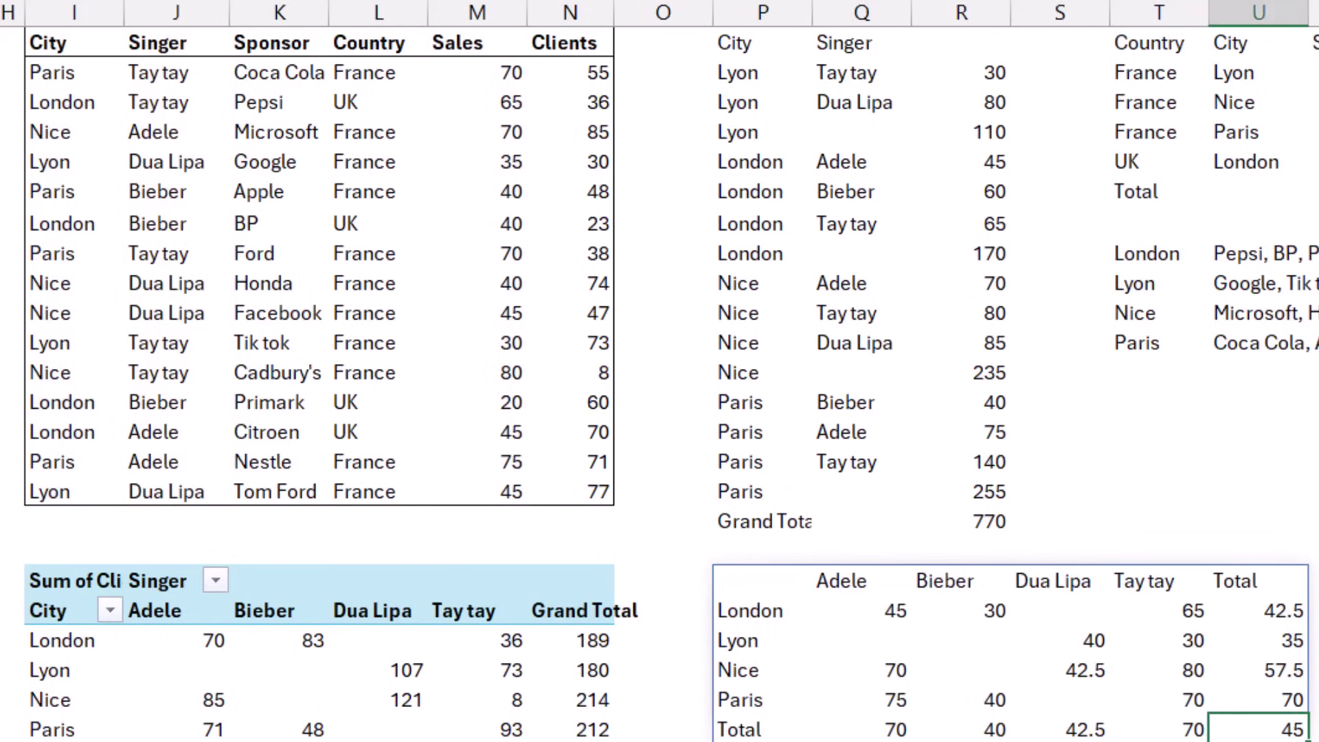
pyautogui.press('Left')
pyautogui.press('Left')
pyautogui.press('Left')
pyautogui.press('Left')
pyautogui.press('Left')
pyautogui.press('Up')
pyautogui.press('Up')
pyautogui.press('Up')
pyautogui.press('Up')
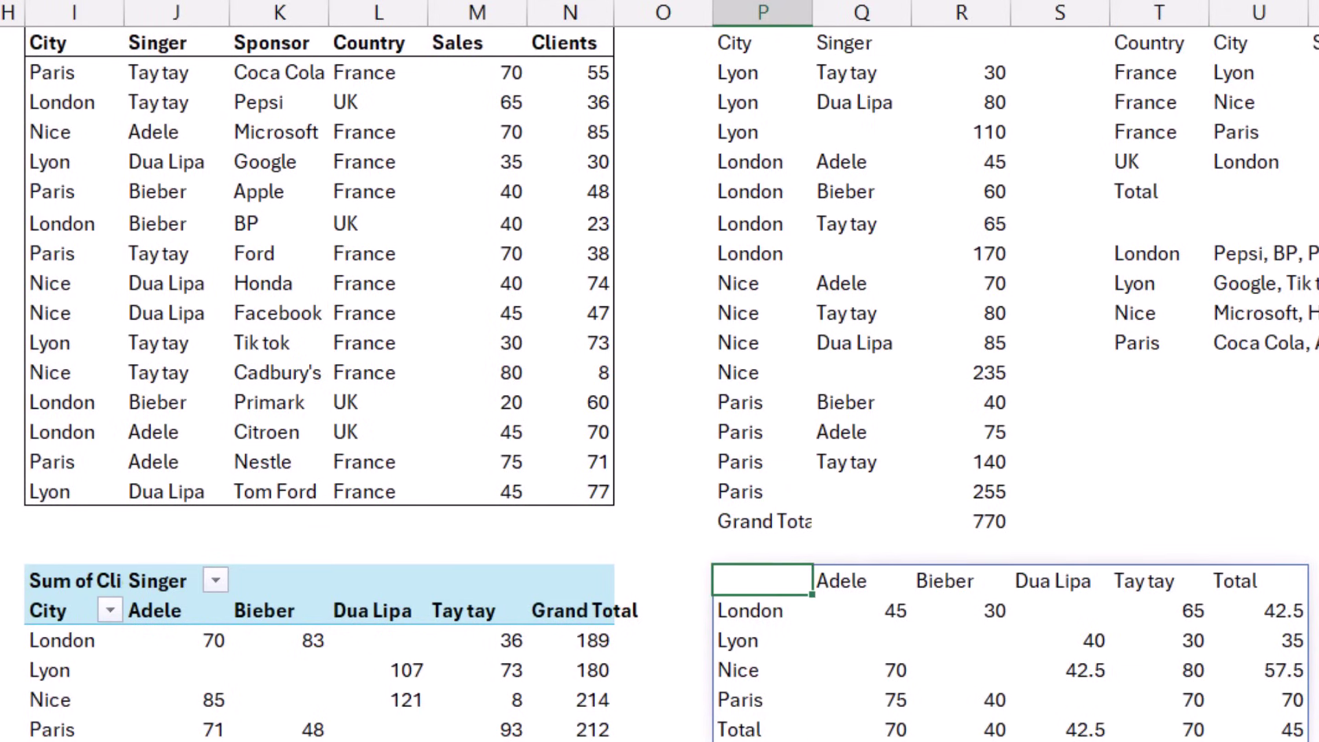
# Review the optional header, total and sort arguments of the P19 PIVOTBY formula without entering values, and leave the formula.
pyautogui.press('F2')
pyautogui.press('Left')
pyautogui.write(',')
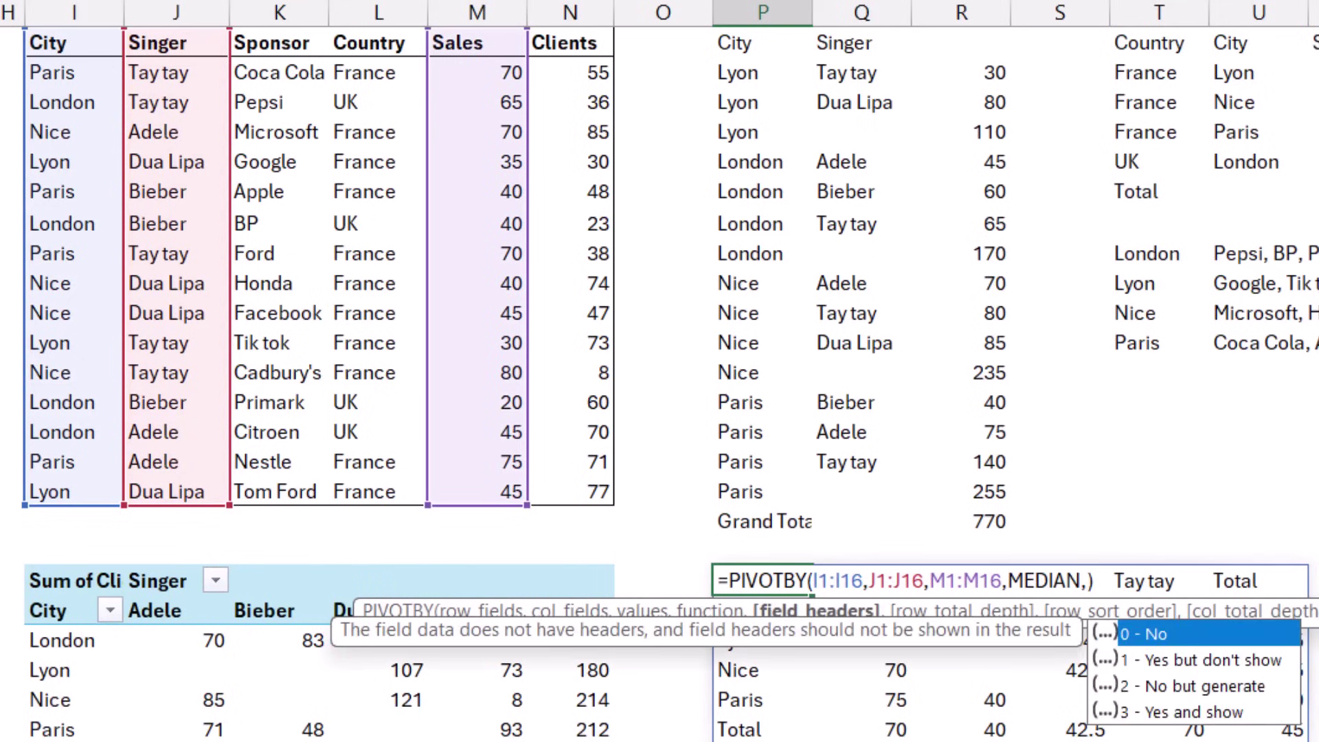
pyautogui.write(',')
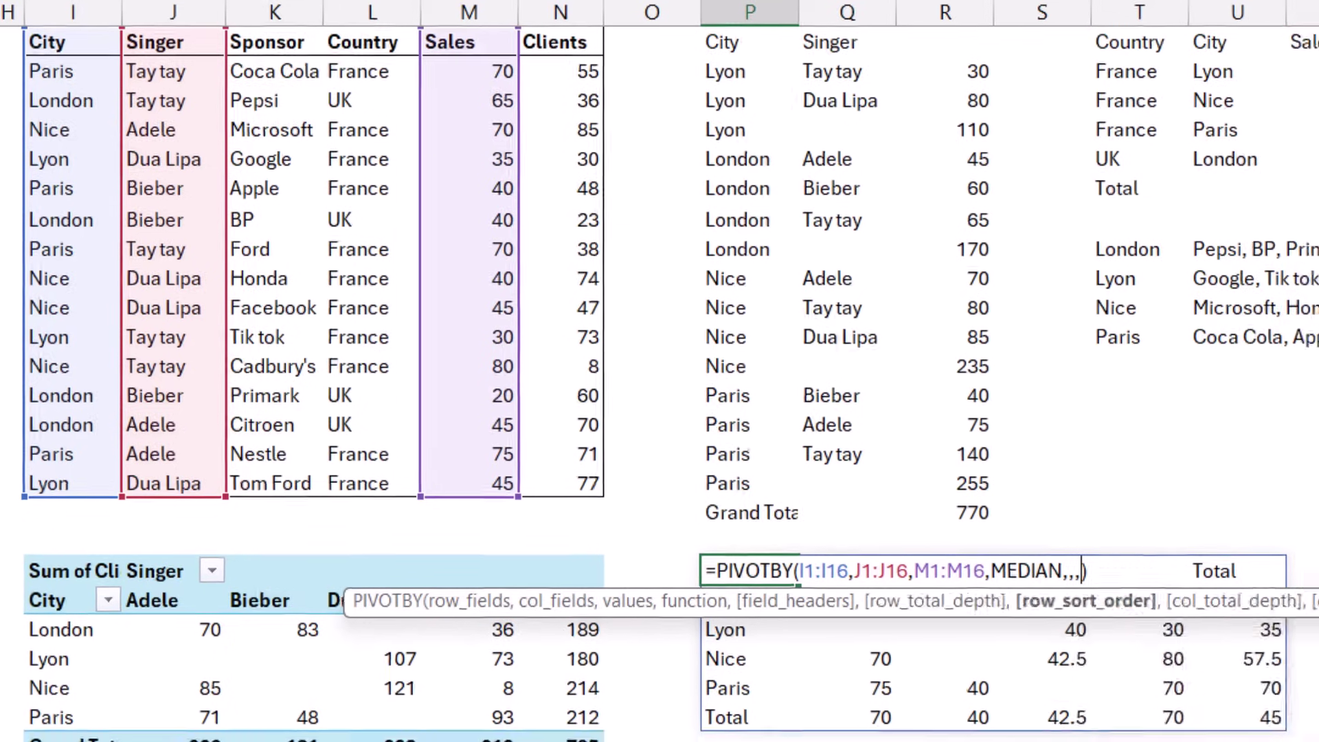
pyautogui.write(',,')
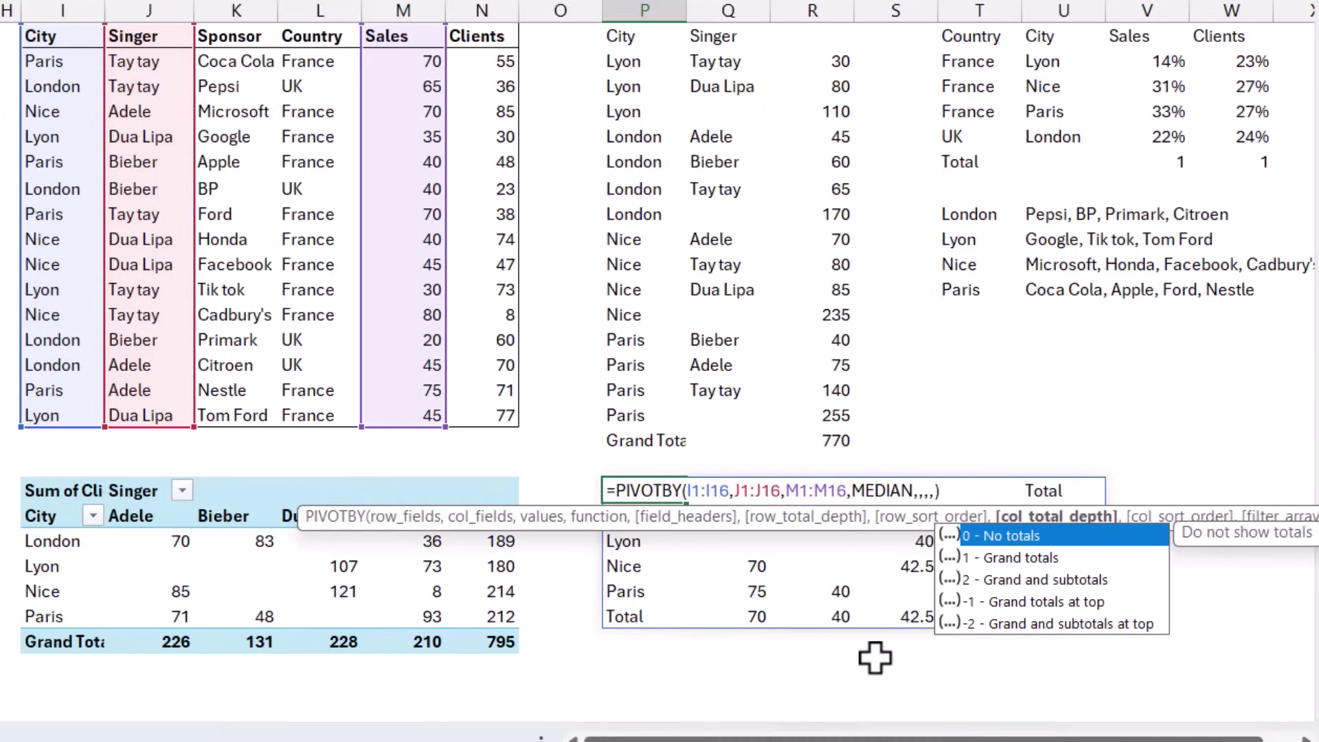
pyautogui.write(',,')
pyautogui.press('Return')
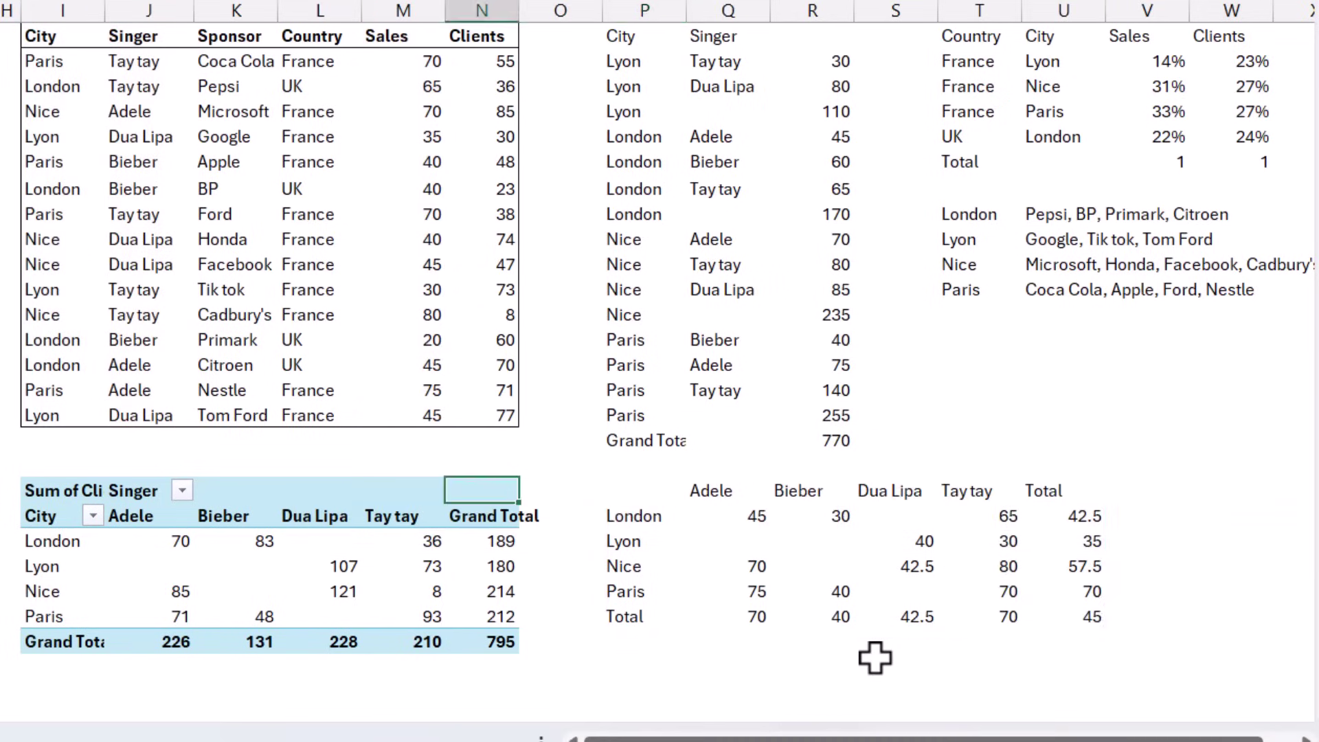
# Inspect the PivotTable's field layout, and open the GROUPBY formula in P1 to review its arguments.
pyautogui.click(148, 491)
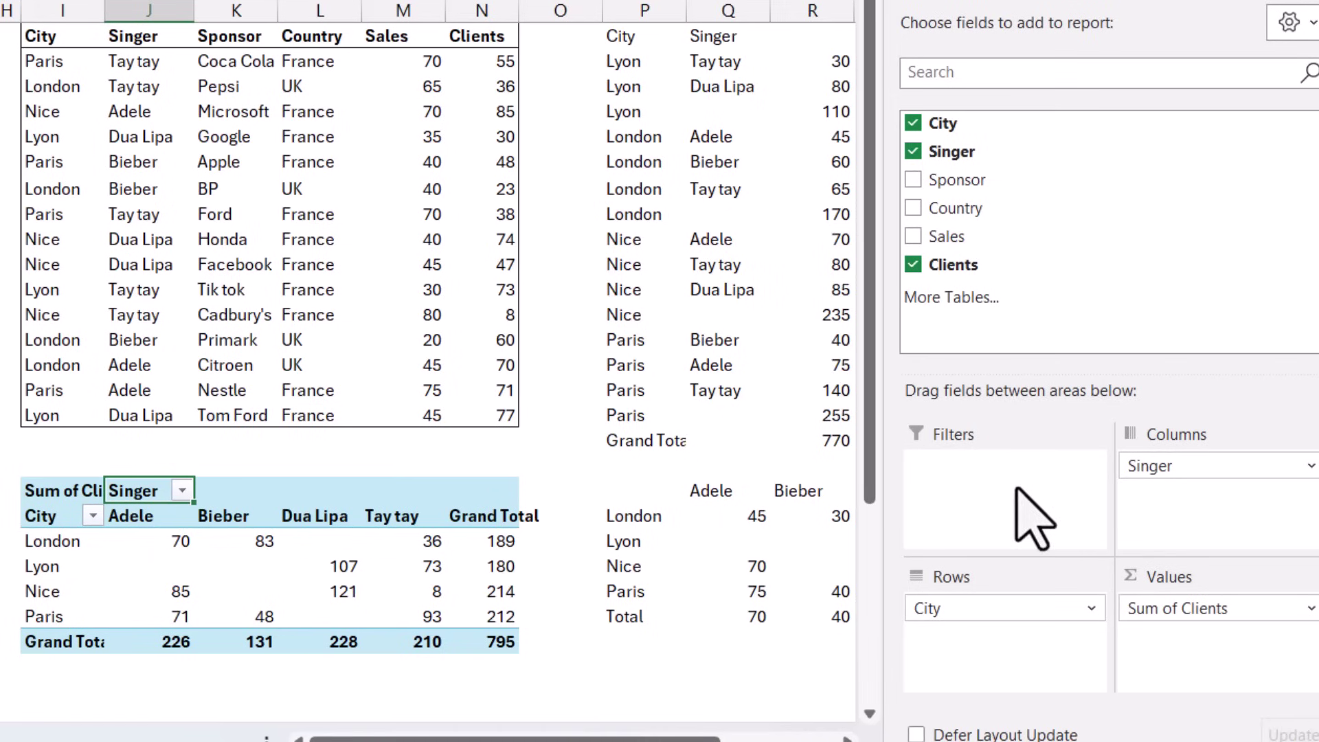
pyautogui.click(671, 35)
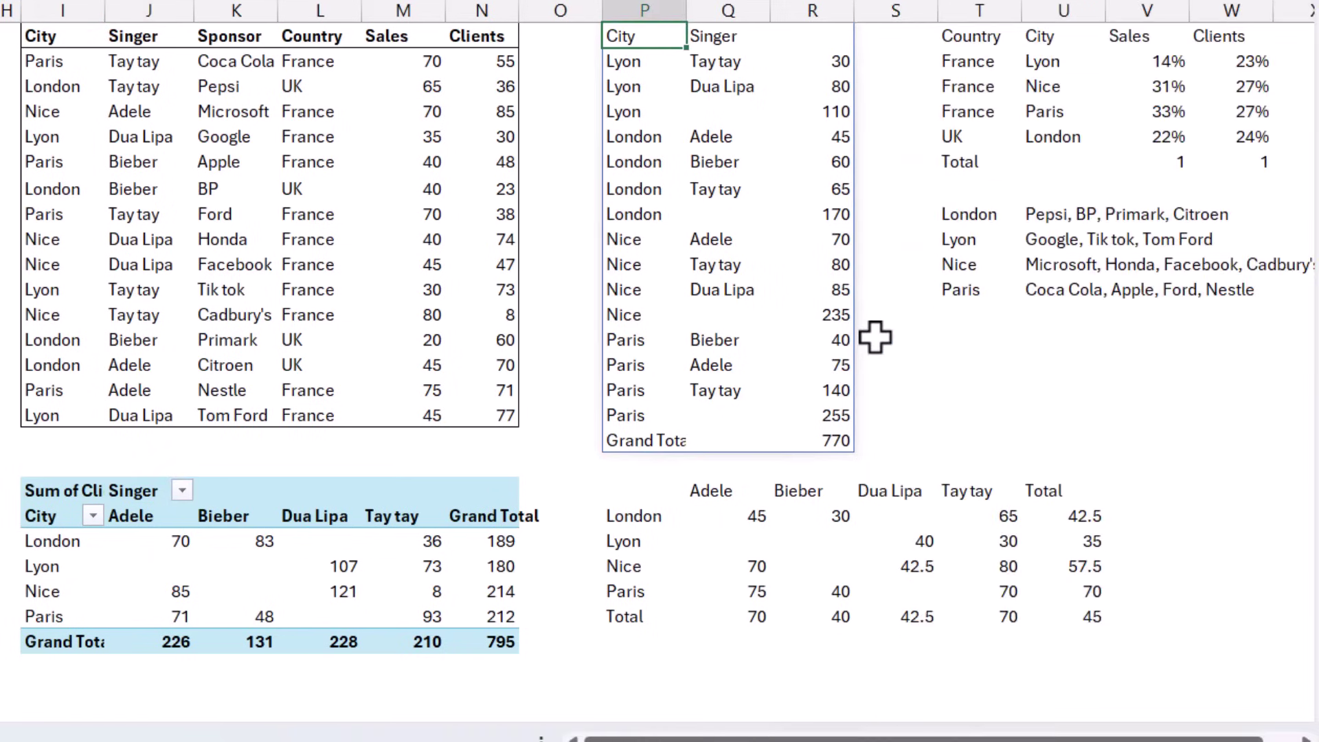
pyautogui.press('F2')
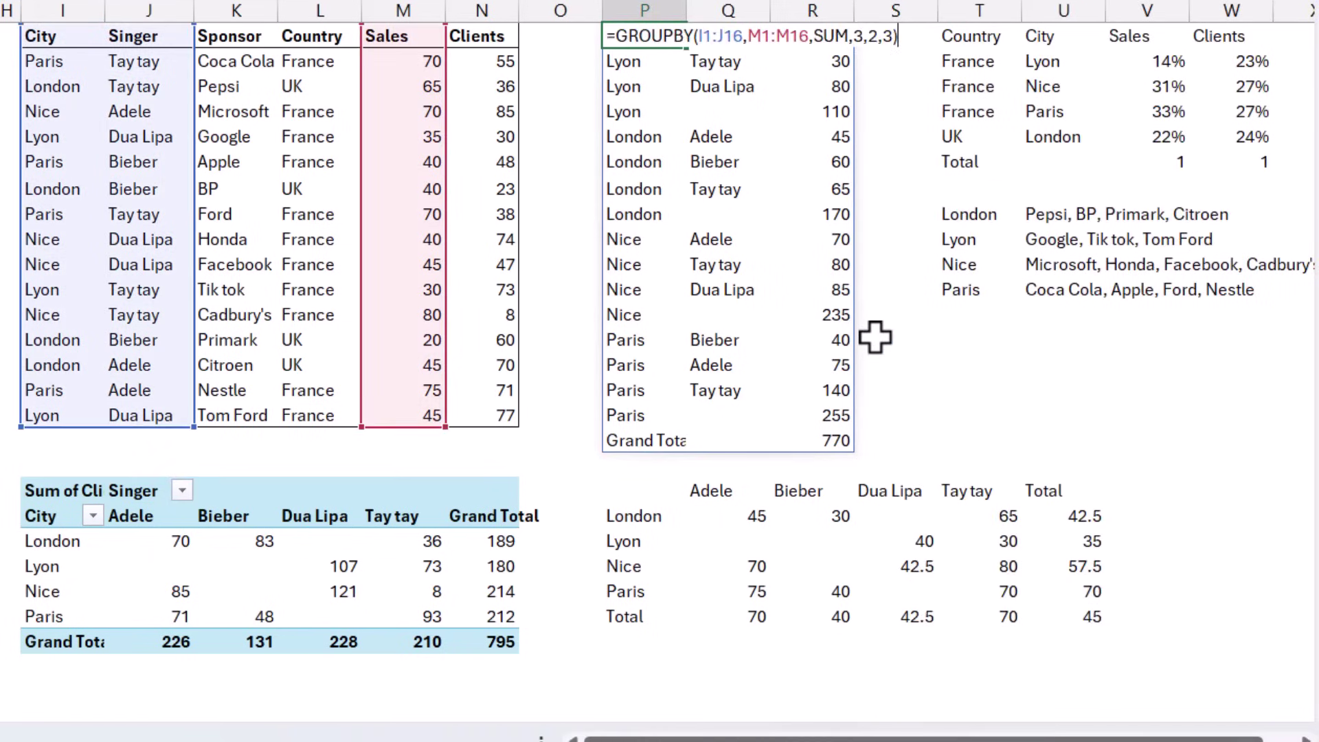
# Add the filter array L1:L16="France" to the GROUPBY formula in P1, and commit it.
pyautogui.write(',')
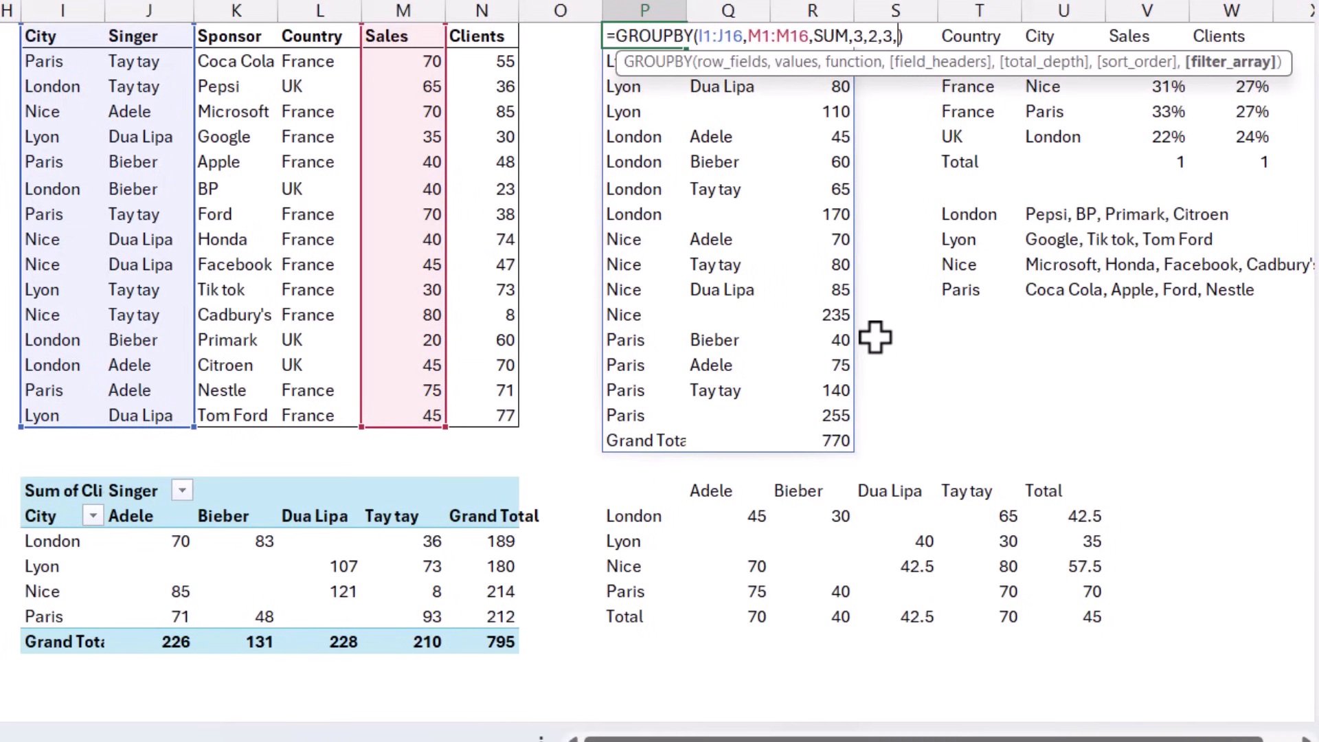
pyautogui.moveTo(323, 35); pyautogui.dragTo(315, 408)
pyautogui.write('="France"')
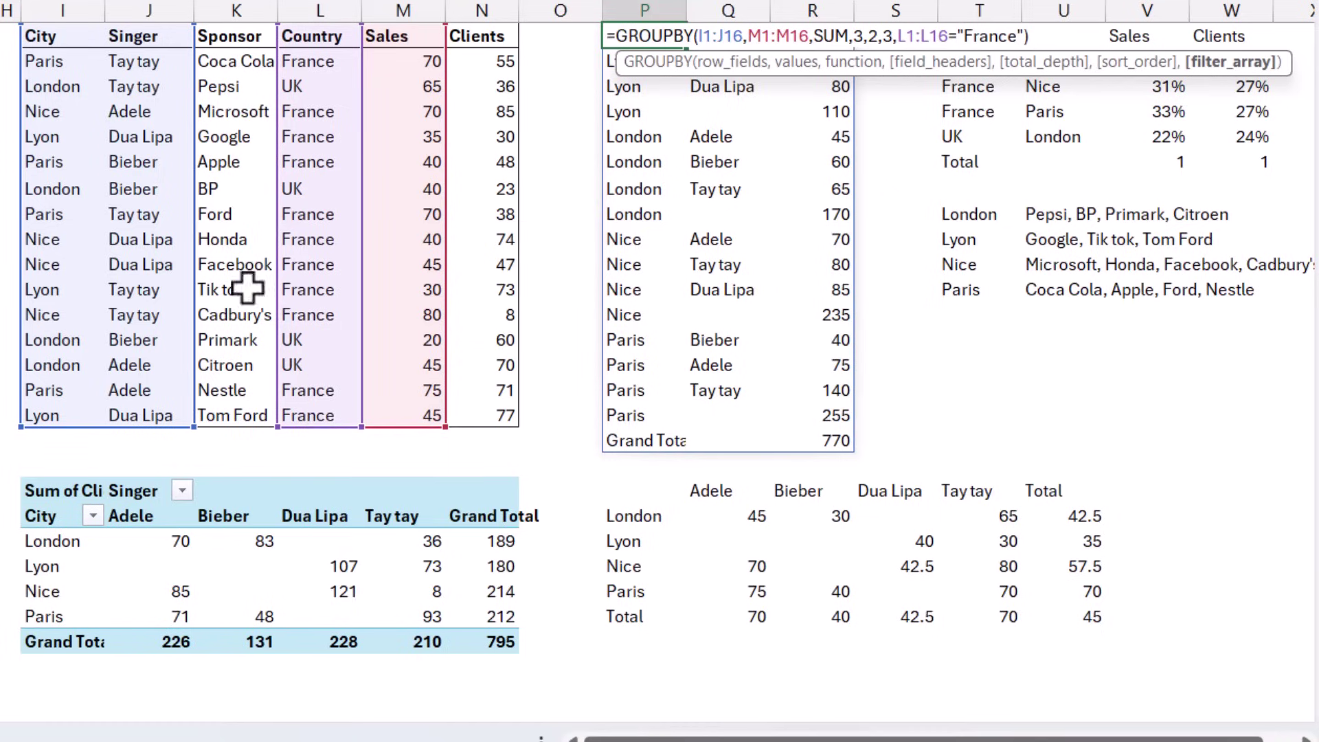
pyautogui.hotkey('ctrl', 'Return')
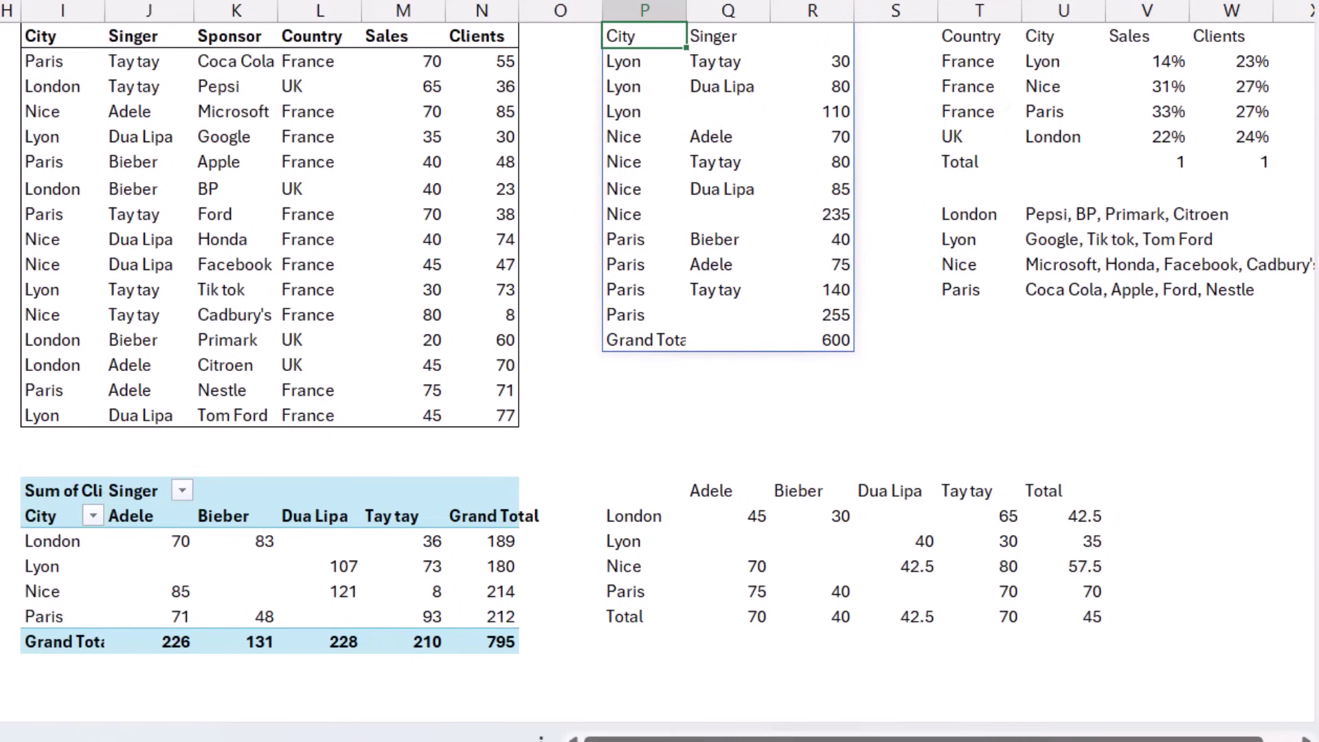
# Change the city of the Google sponsor record in I5 to Cannes.
pyautogui.click(337, 586)
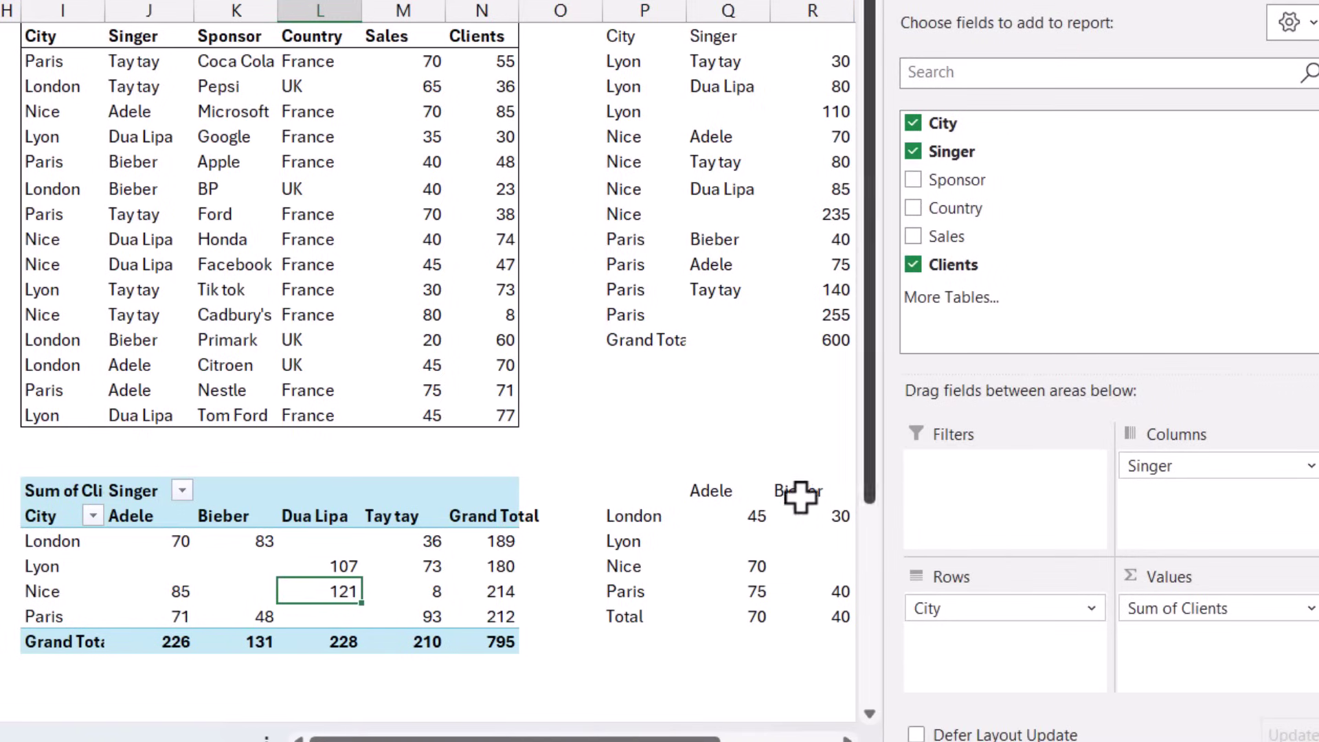
pyautogui.click(663, 416)
pyautogui.press('Up')
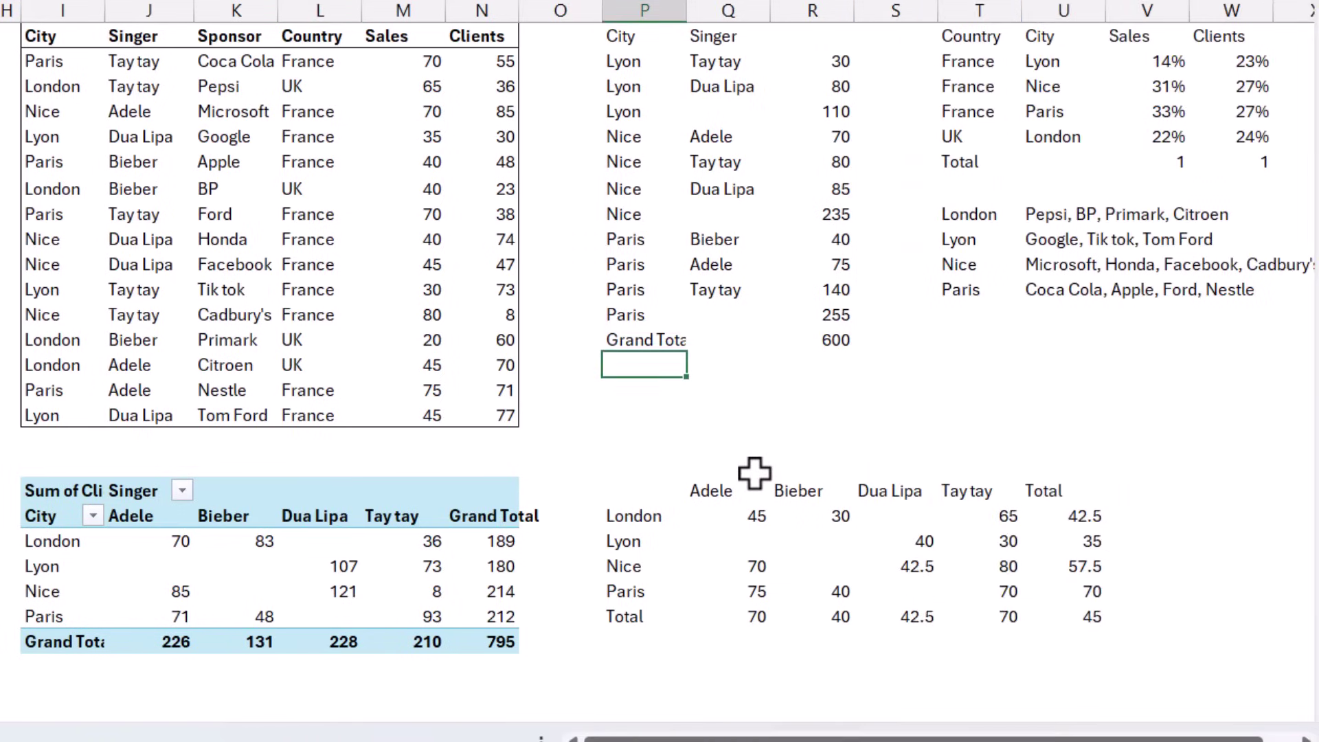
pyautogui.hotkey('ctrl', 'Home')
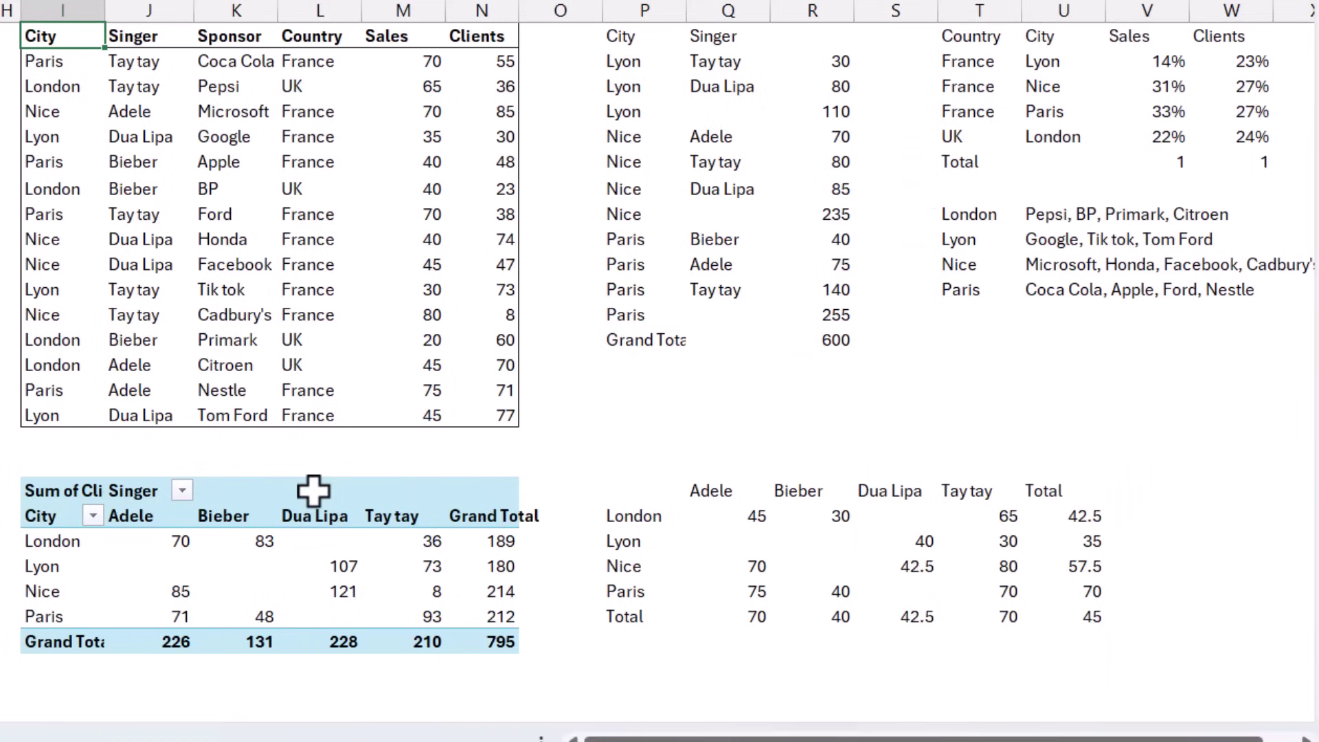
pyautogui.press('Down')
pyautogui.press('Down')
pyautogui.press('Down')
pyautogui.press('Down')
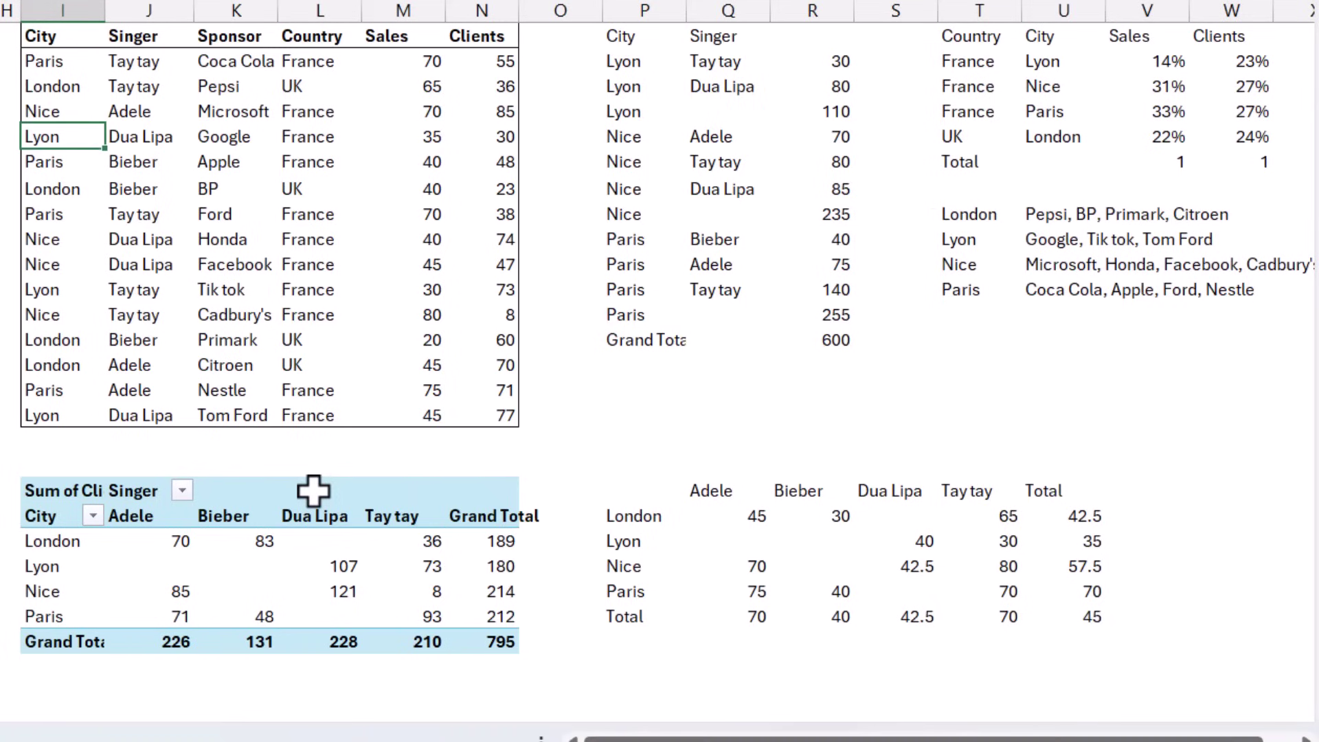
pyautogui.write('Cannes')
pyautogui.press('Return')
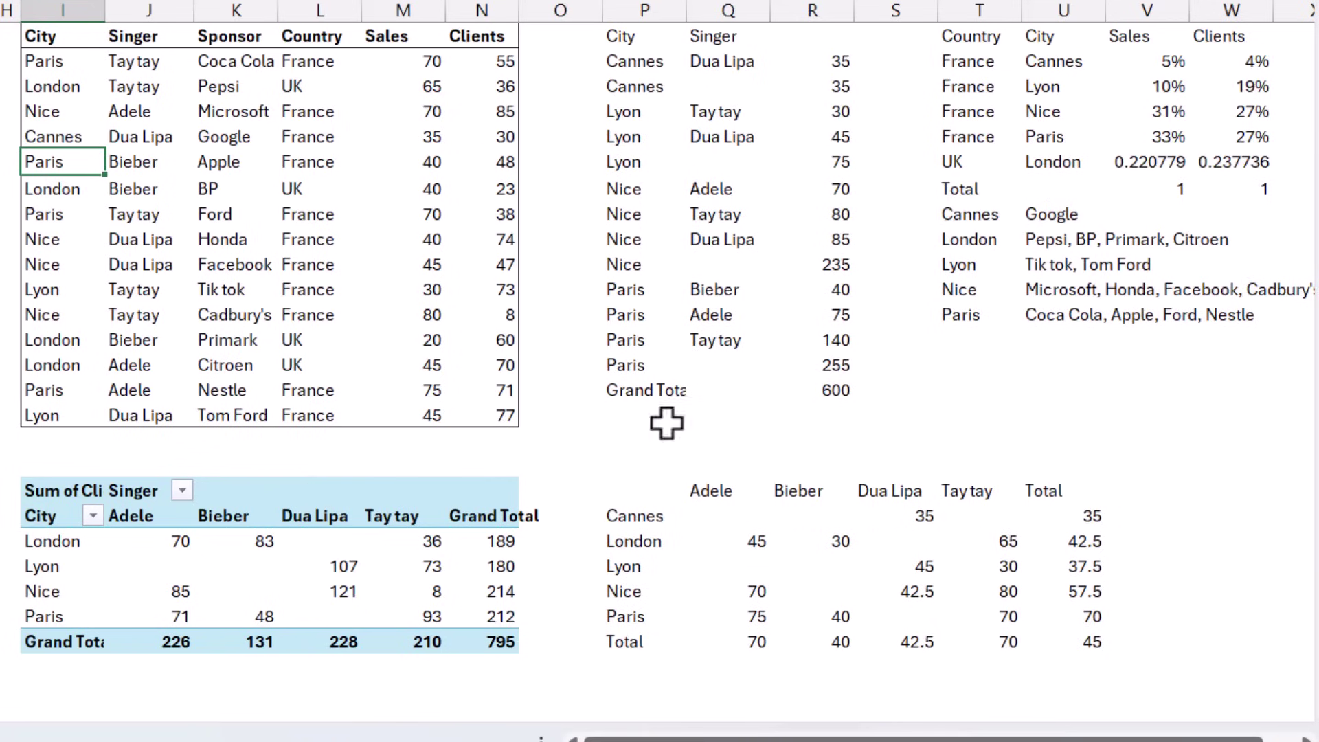
# Check the Cannes entries in the formula-based summaries, and refresh the PivotTable to include the new city.
pyautogui.moveTo(658, 64); pyautogui.dragTo(833, 98)
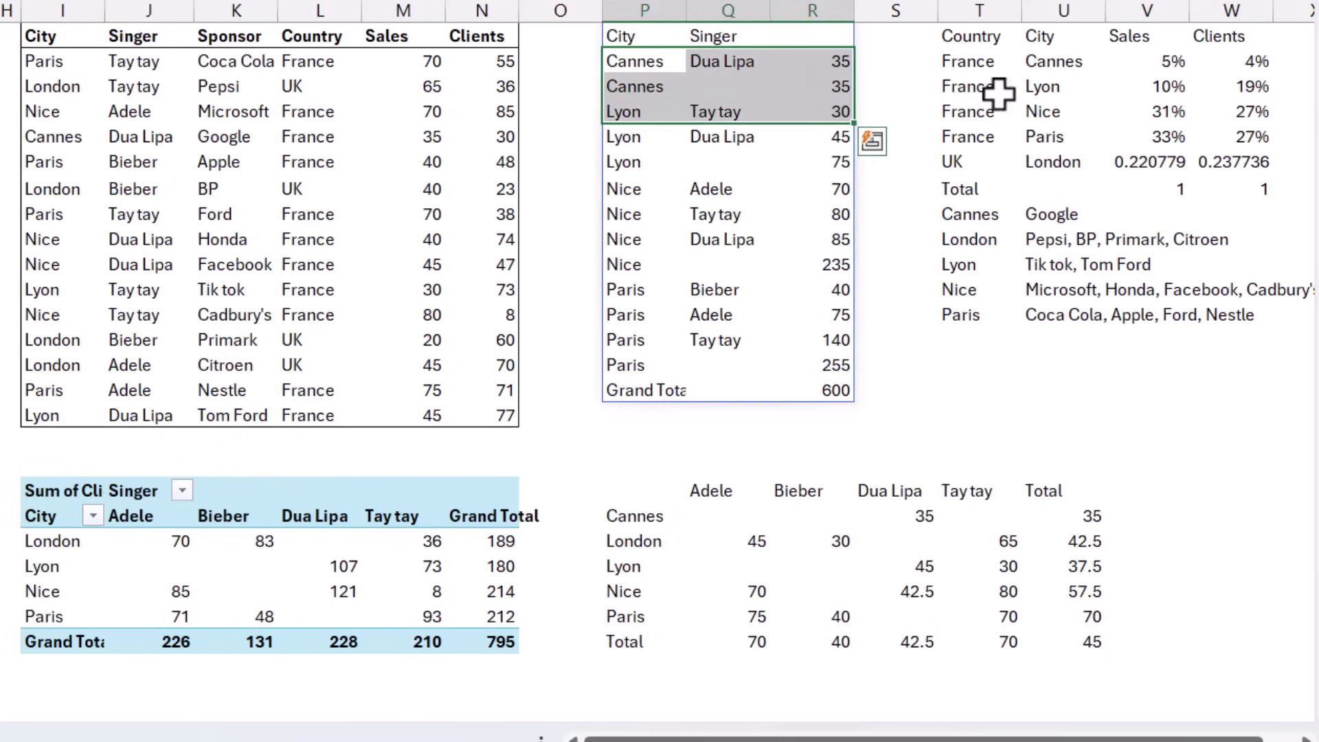
pyautogui.click(971, 95)
pyautogui.click(144, 543)
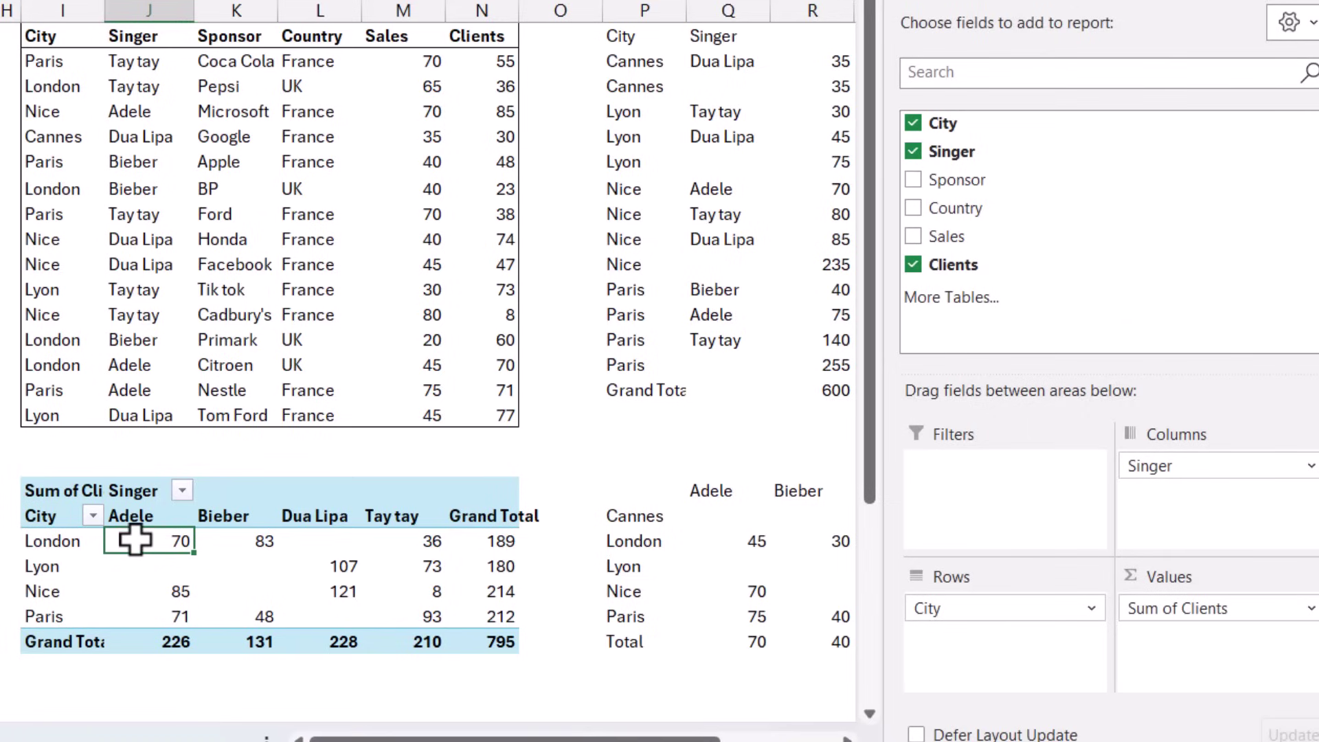
pyautogui.rightClick(136, 540)
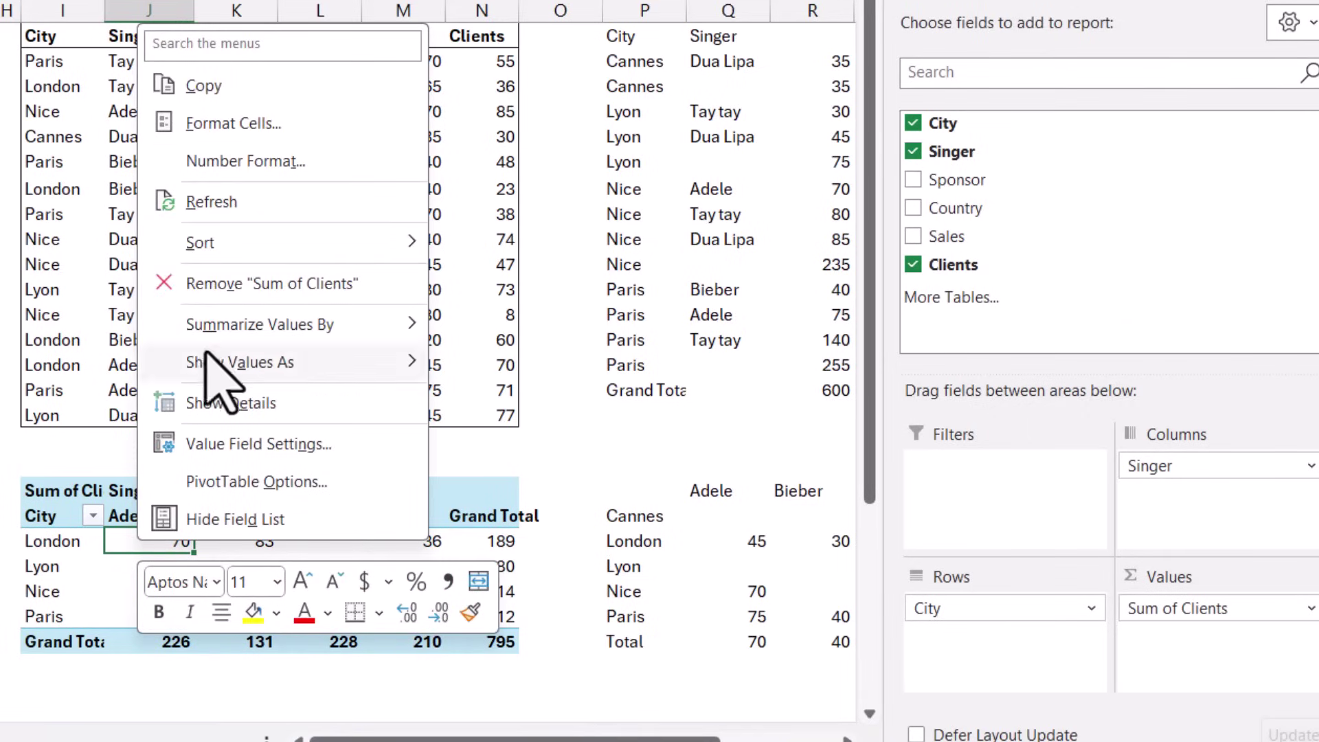
pyautogui.click(251, 199)
pyautogui.moveTo(93, 636); pyautogui.dragTo(474, 540)
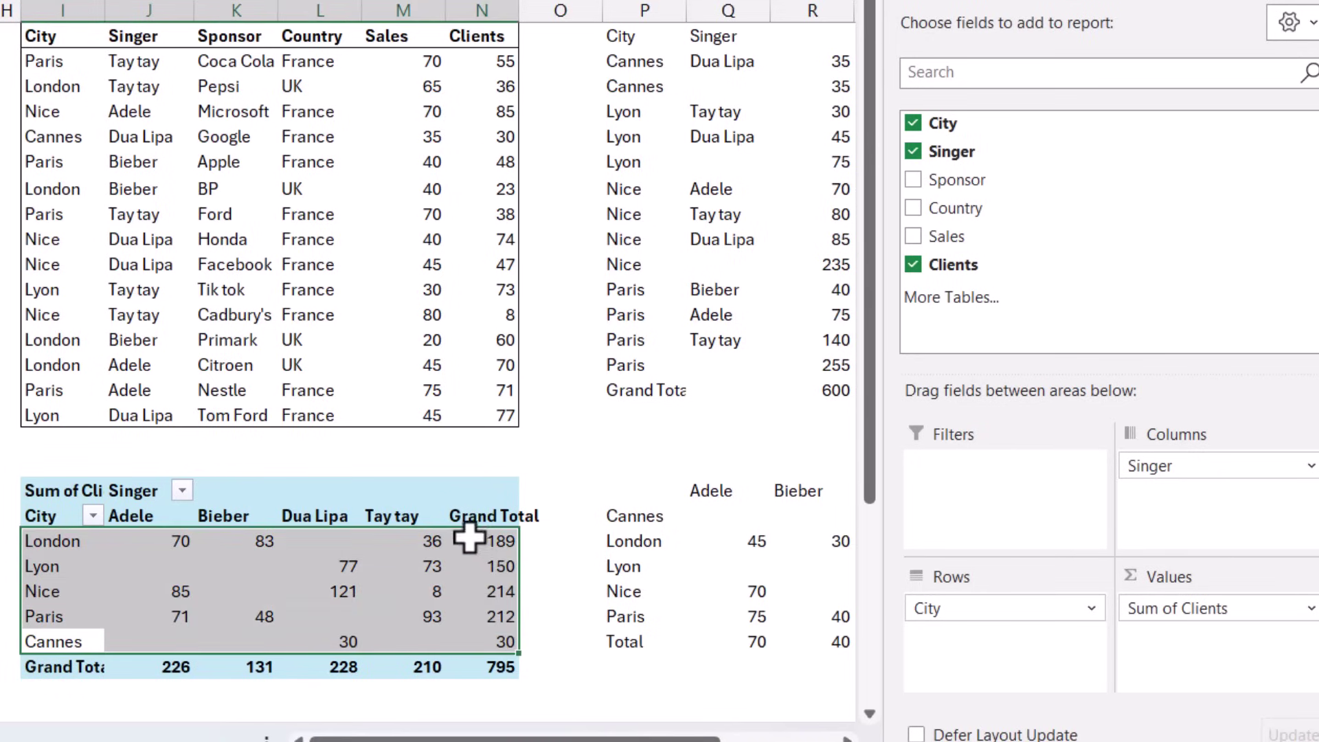
# Start a GROUPBY formula in I18 with I1:I16 as row fields and J1:J16 as values.
pyautogui.click(471, 514)
pyautogui.press('Left')
pyautogui.press('Left')
pyautogui.press('Left')
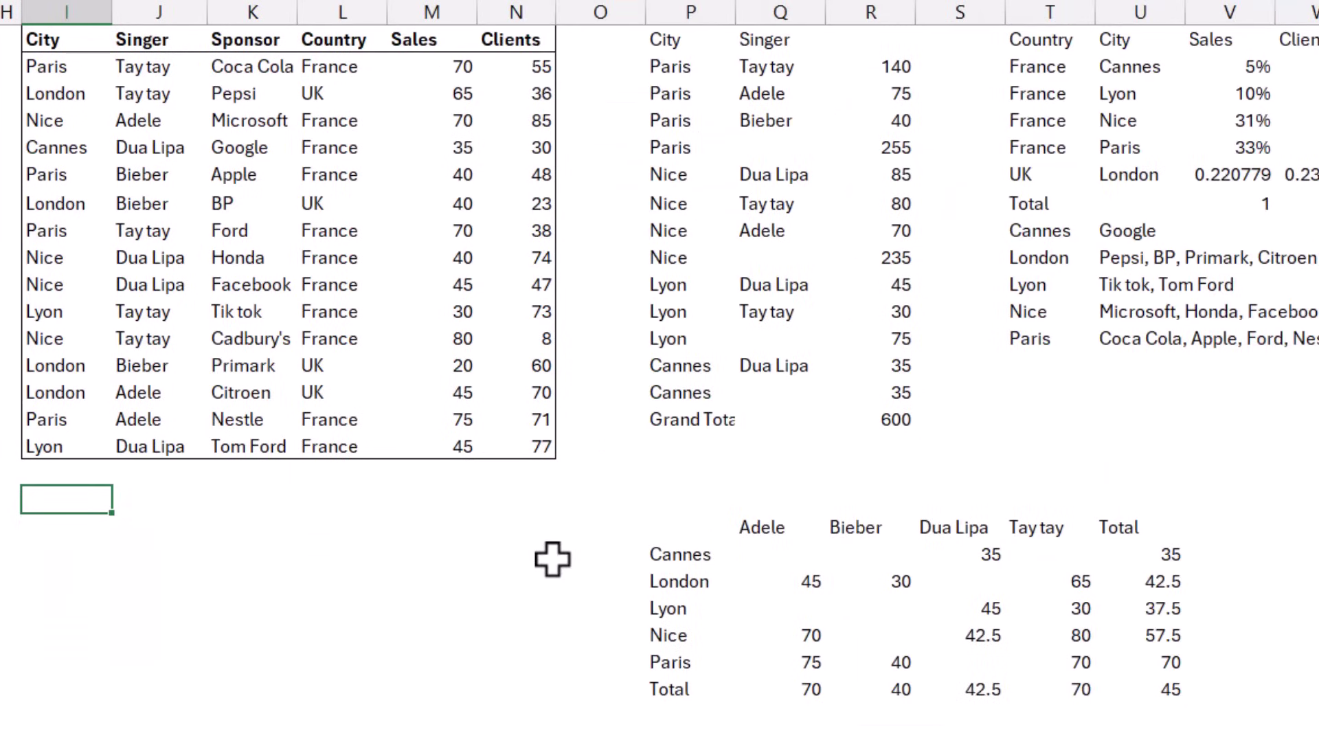
pyautogui.write('=gr')
pyautogui.press('Tab')
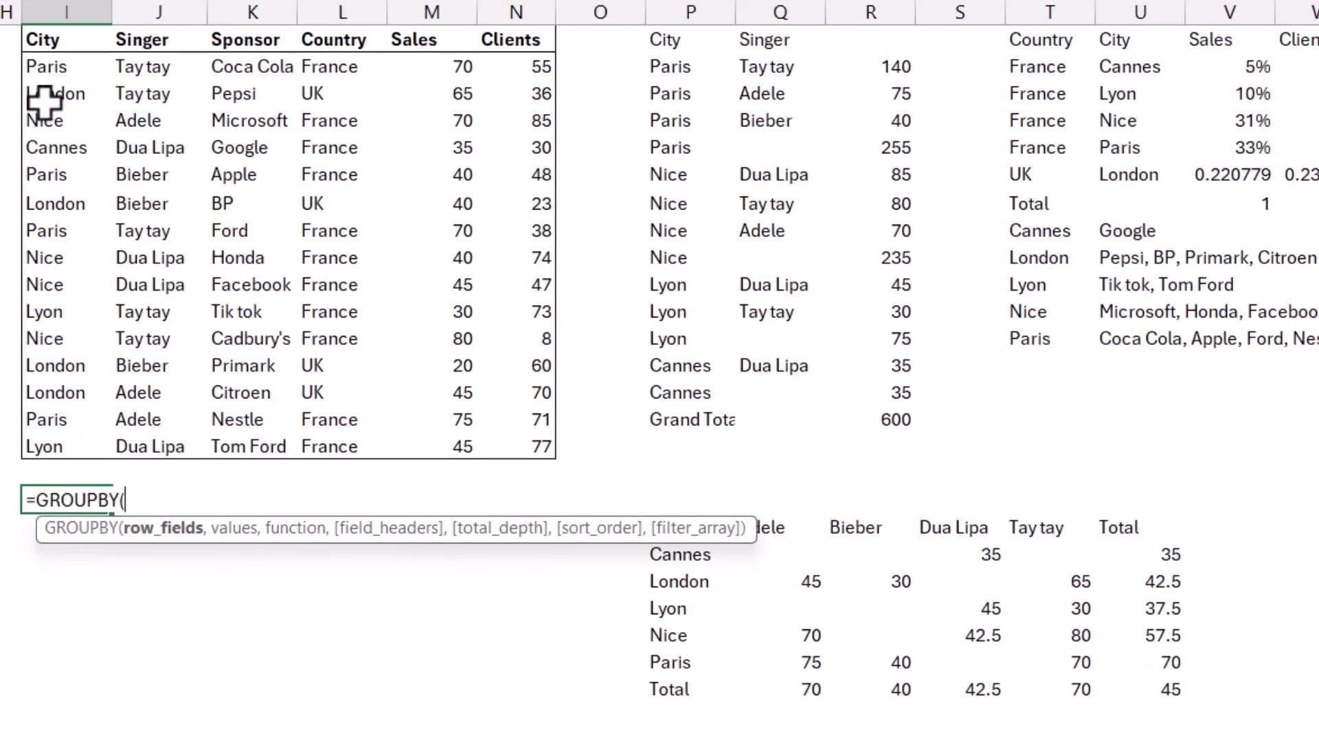
pyautogui.moveTo(44, 40); pyautogui.dragTo(75, 444)
pyautogui.write(',')
pyautogui.moveTo(160, 46); pyautogui.dragTo(165, 450)
pyautogui.write(',')
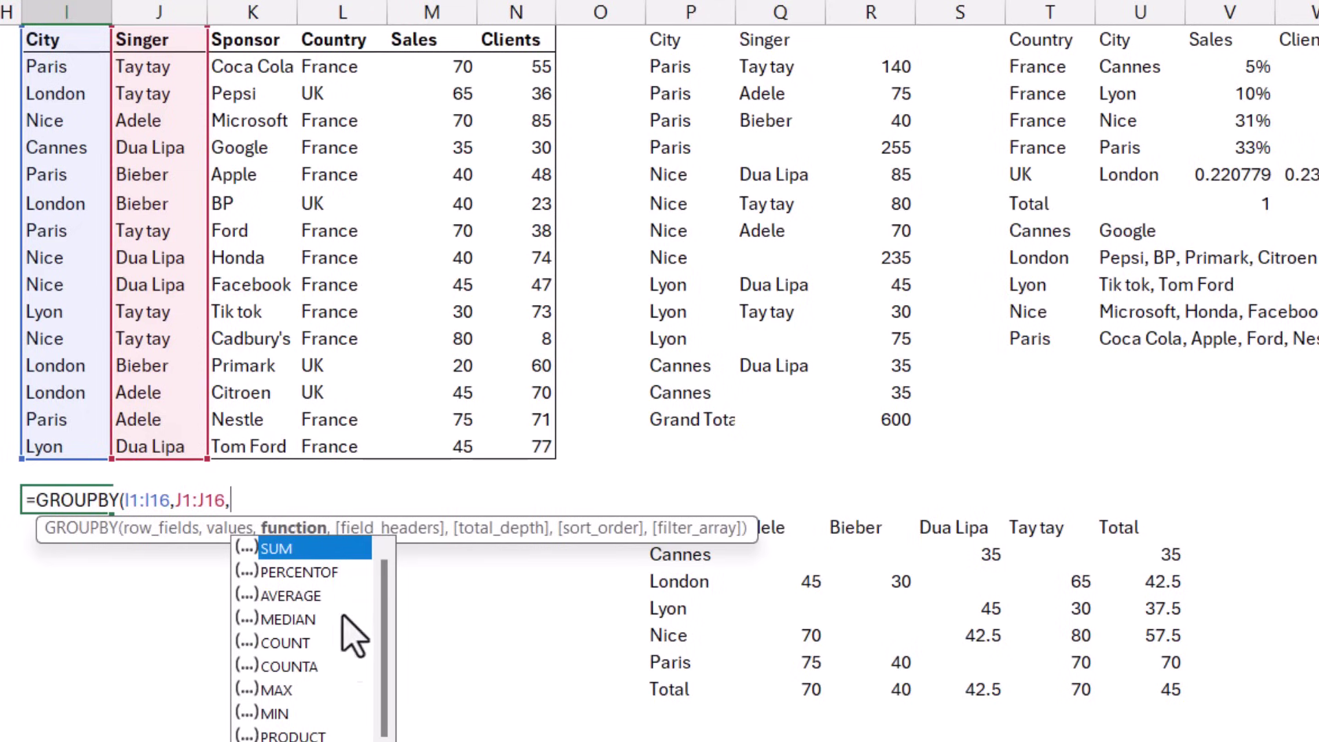
# Choose ARRAYTOTEXT as the function of the I18 GROUPBY formula, close the parenthesis, and commit it.
pyautogui.doubleClick(399, 706)
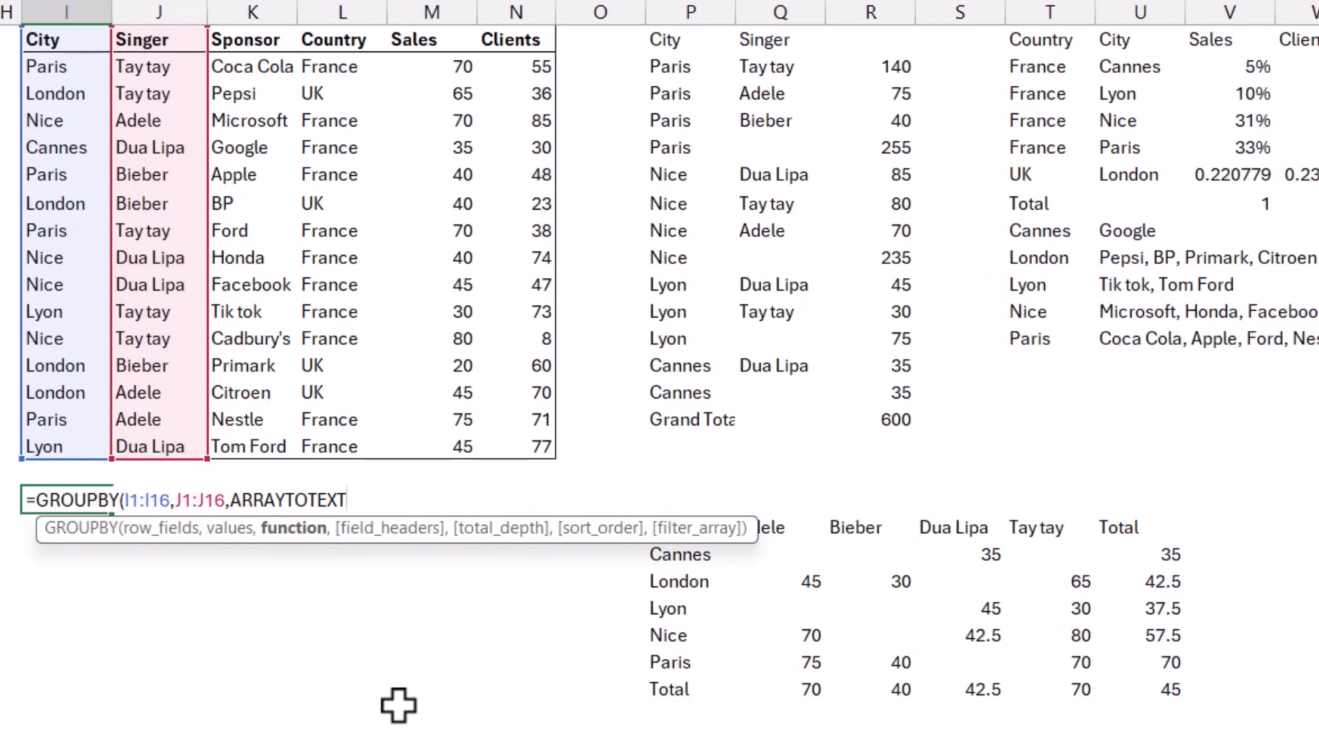
pyautogui.write(')')
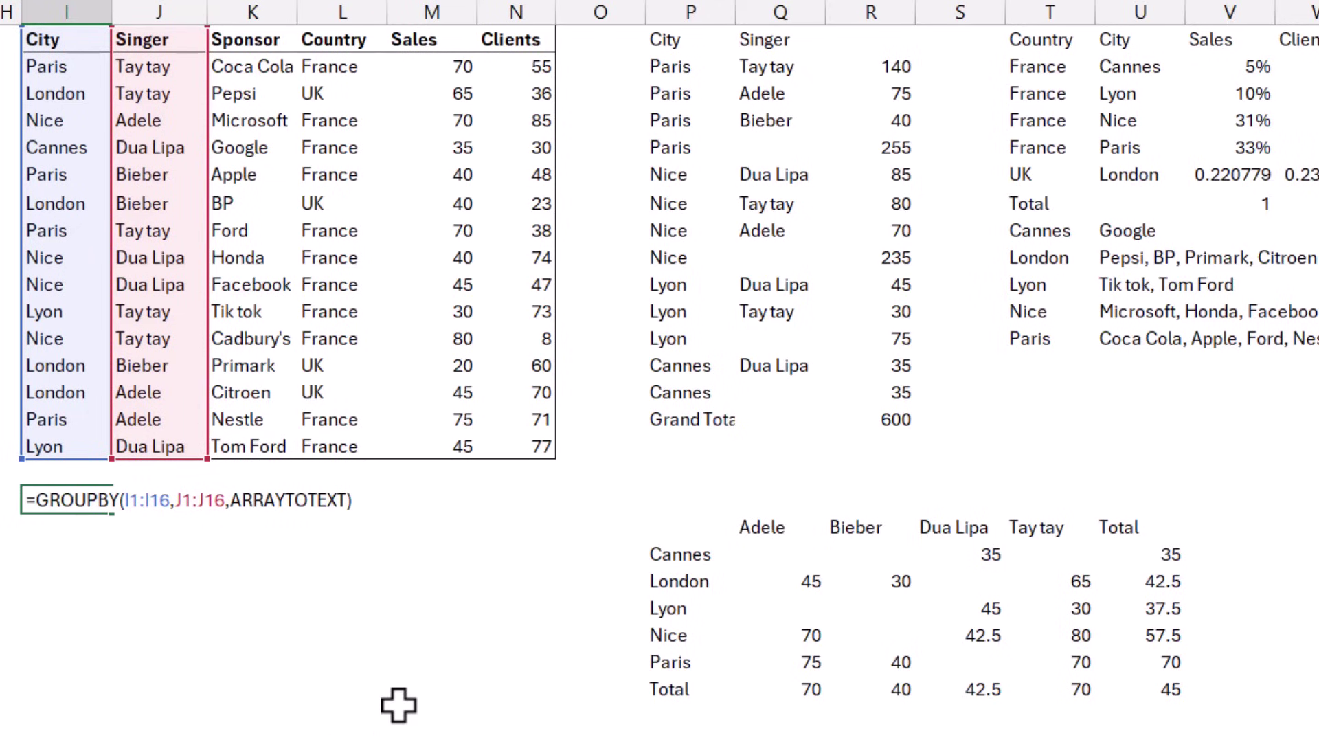
pyautogui.press('Return')
pyautogui.press('Up')
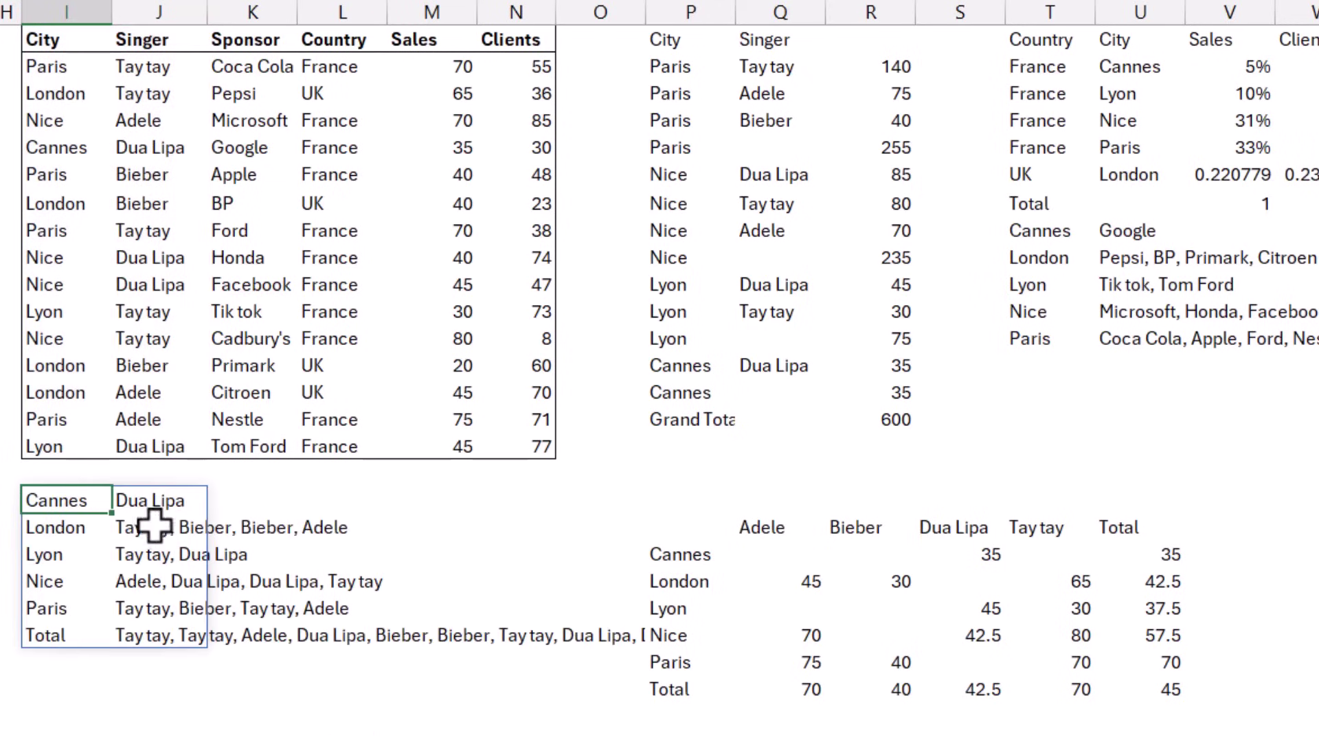
# Examine the singers listed for each city in the new summary for duplicates, and return to I18.
pyautogui.moveTo(171, 497); pyautogui.dragTo(174, 563)
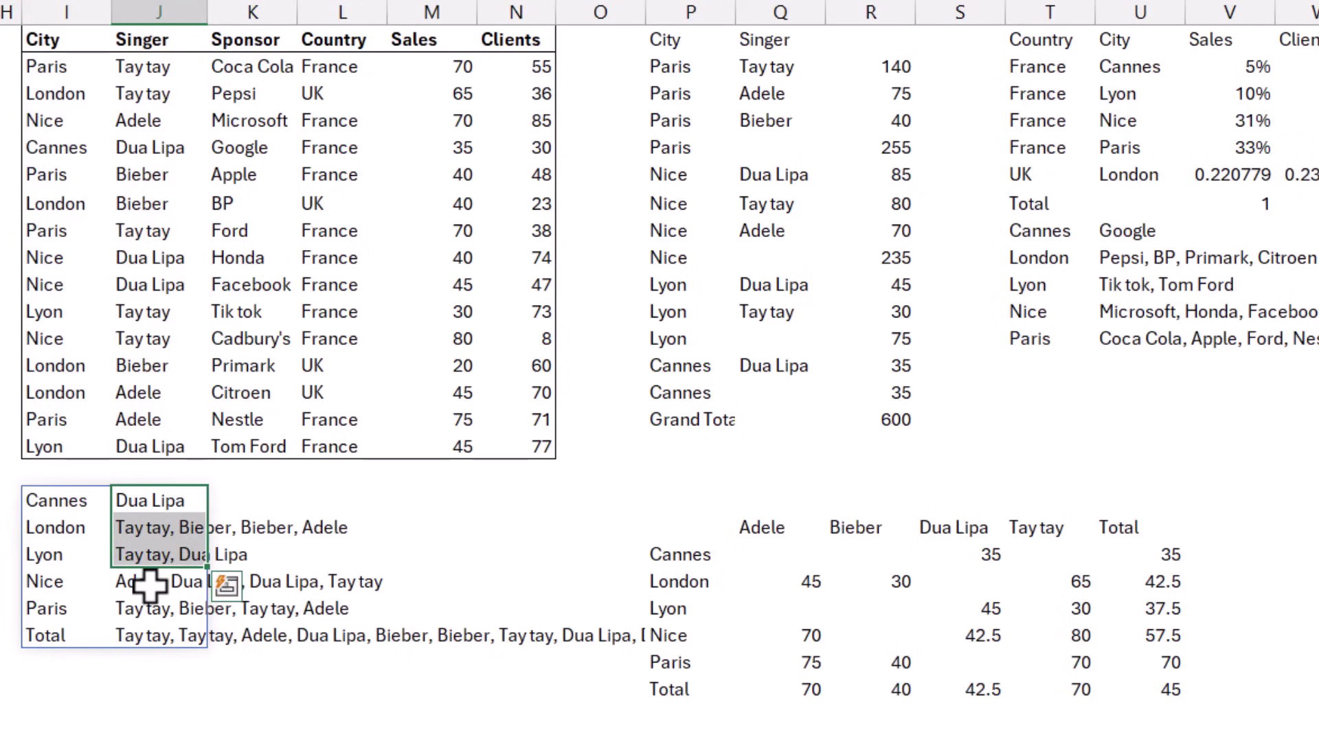
pyautogui.click(151, 581)
pyautogui.click(137, 609)
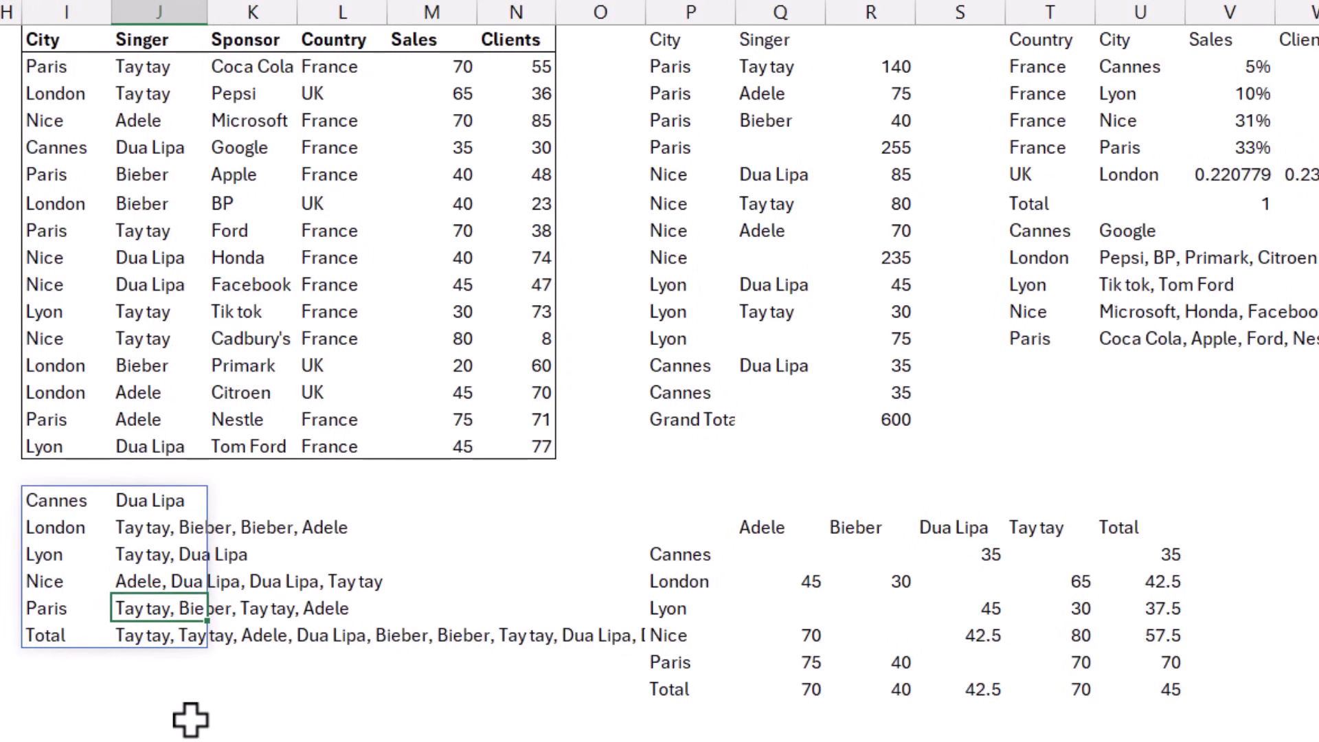
pyautogui.press('Left')
pyautogui.press('Up')
pyautogui.press('Up')
pyautogui.press('Up')
pyautogui.press('Up')
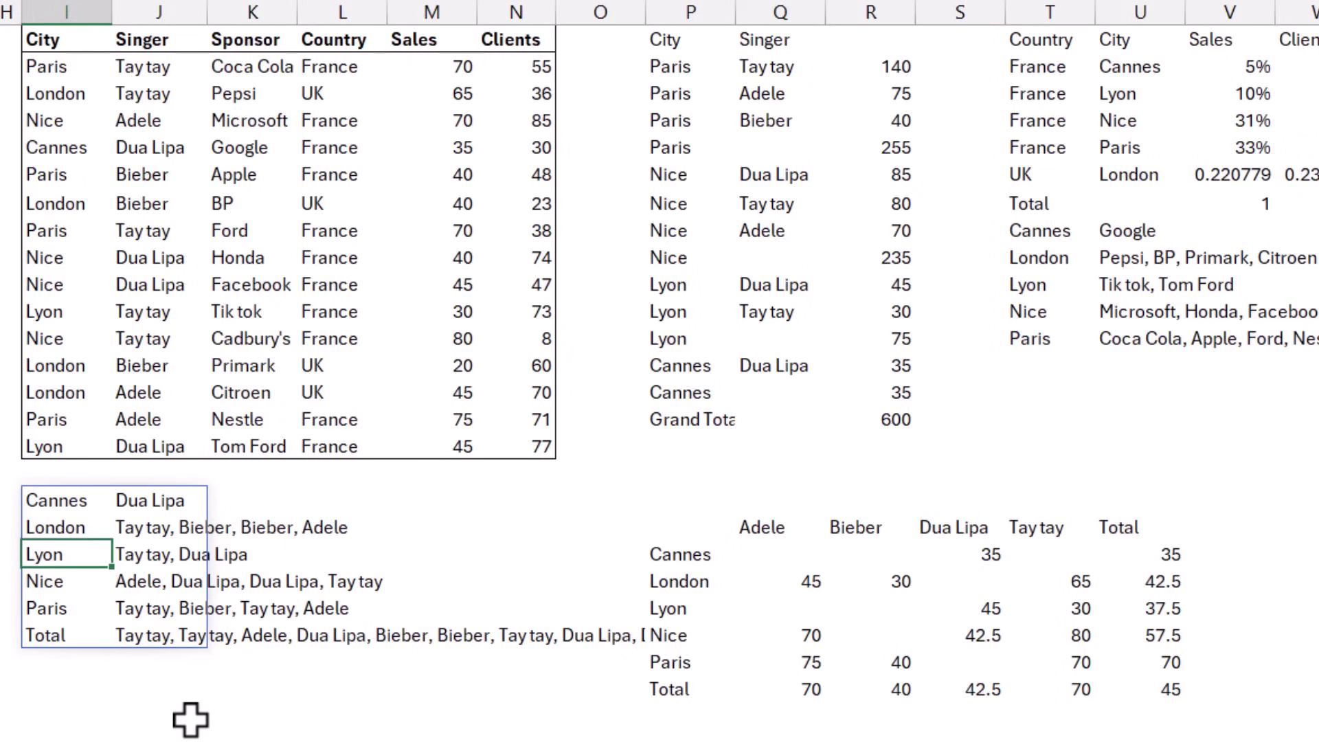
# Replace the ARRAYTOTEXT argument of the I18 GROUPBY formula with the start of a LAMBDA that has the parameter x.
pyautogui.press('F2')
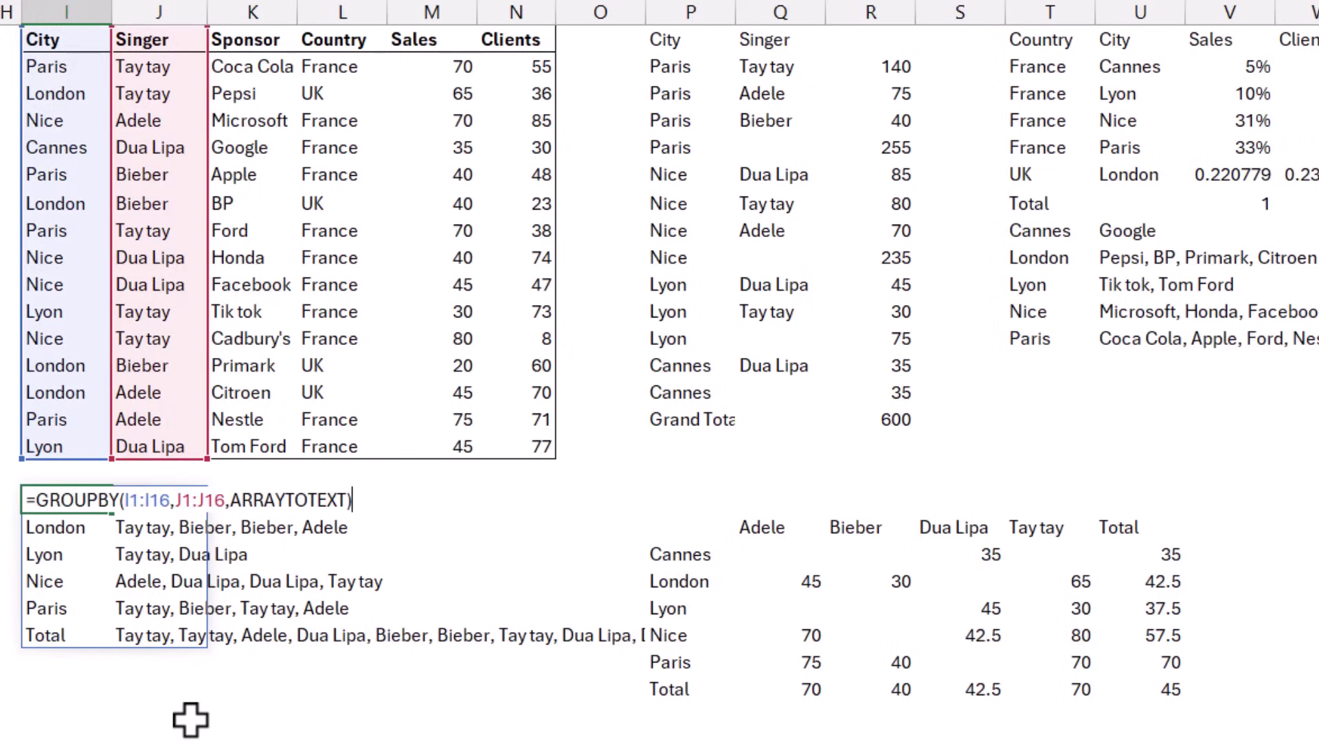
pyautogui.press('Left')
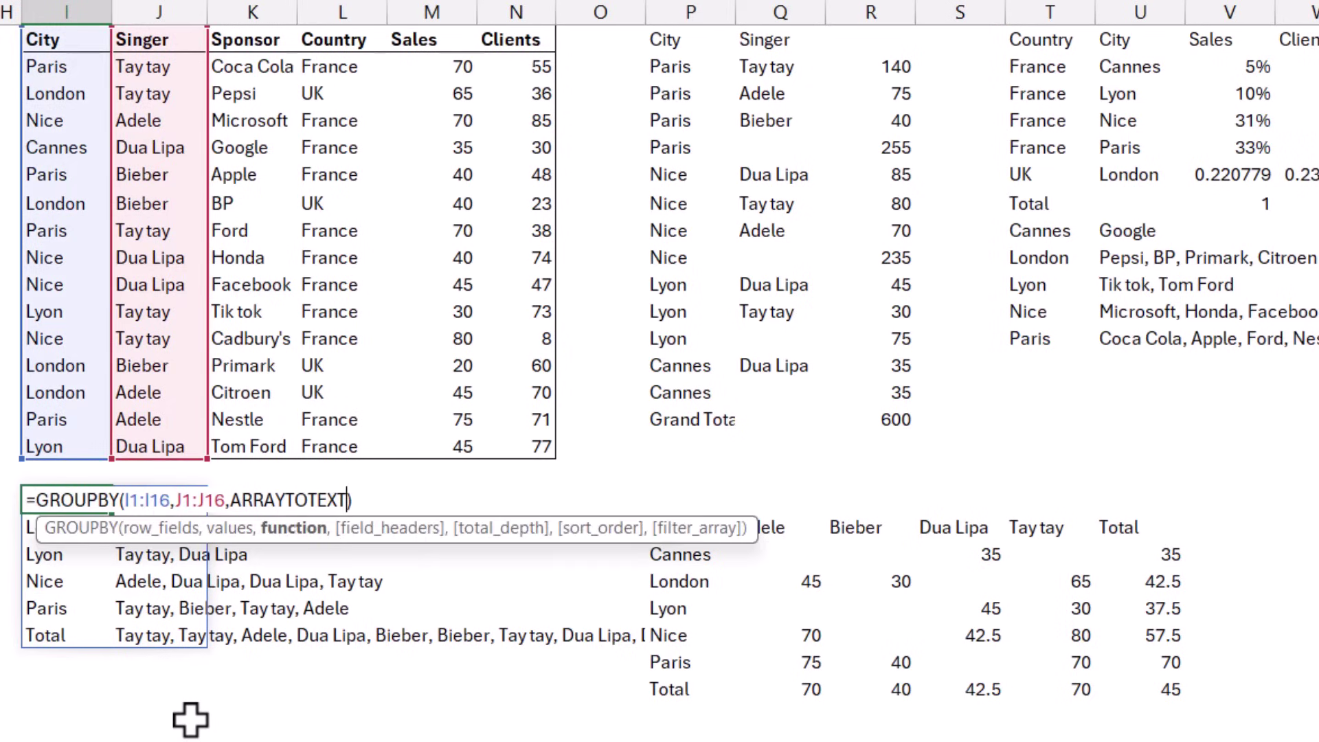
pyautogui.hotkey('ctrl', 'shift', 'Left')
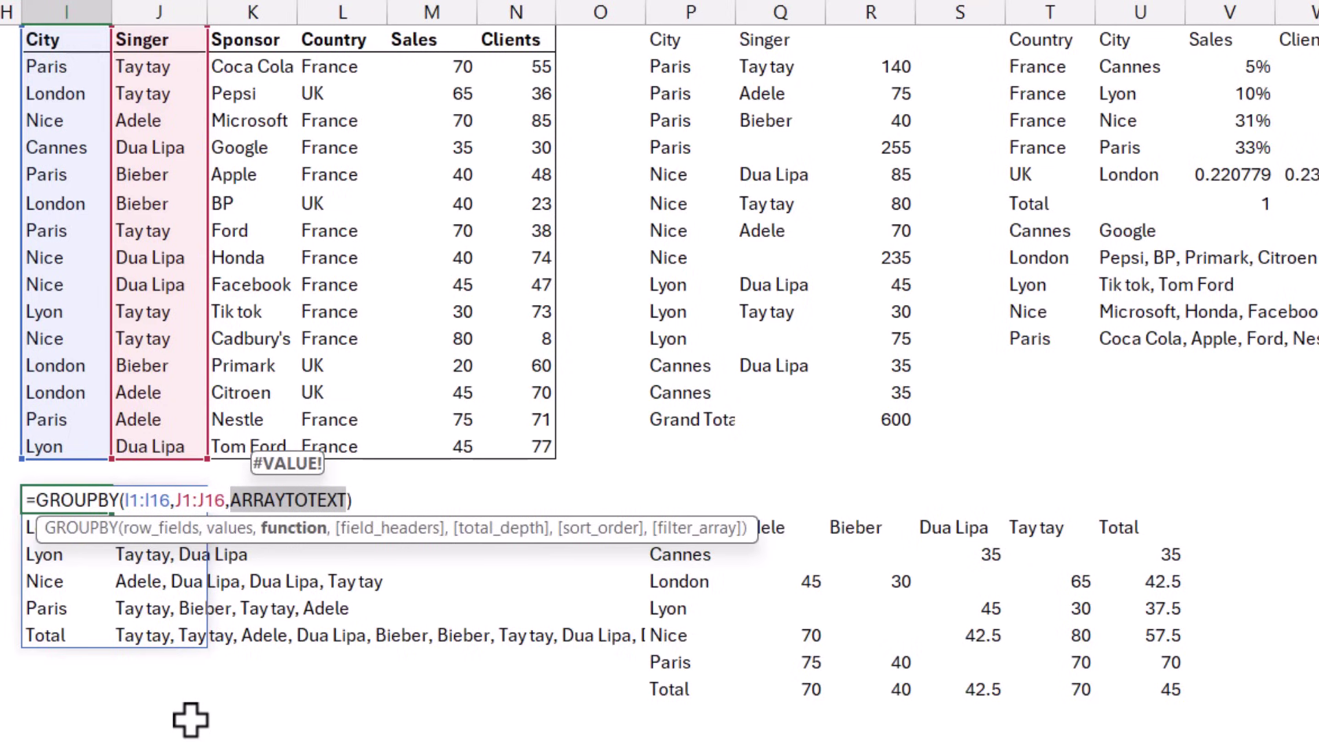
pyautogui.press('BackSpace')
pyautogui.write('lambda')
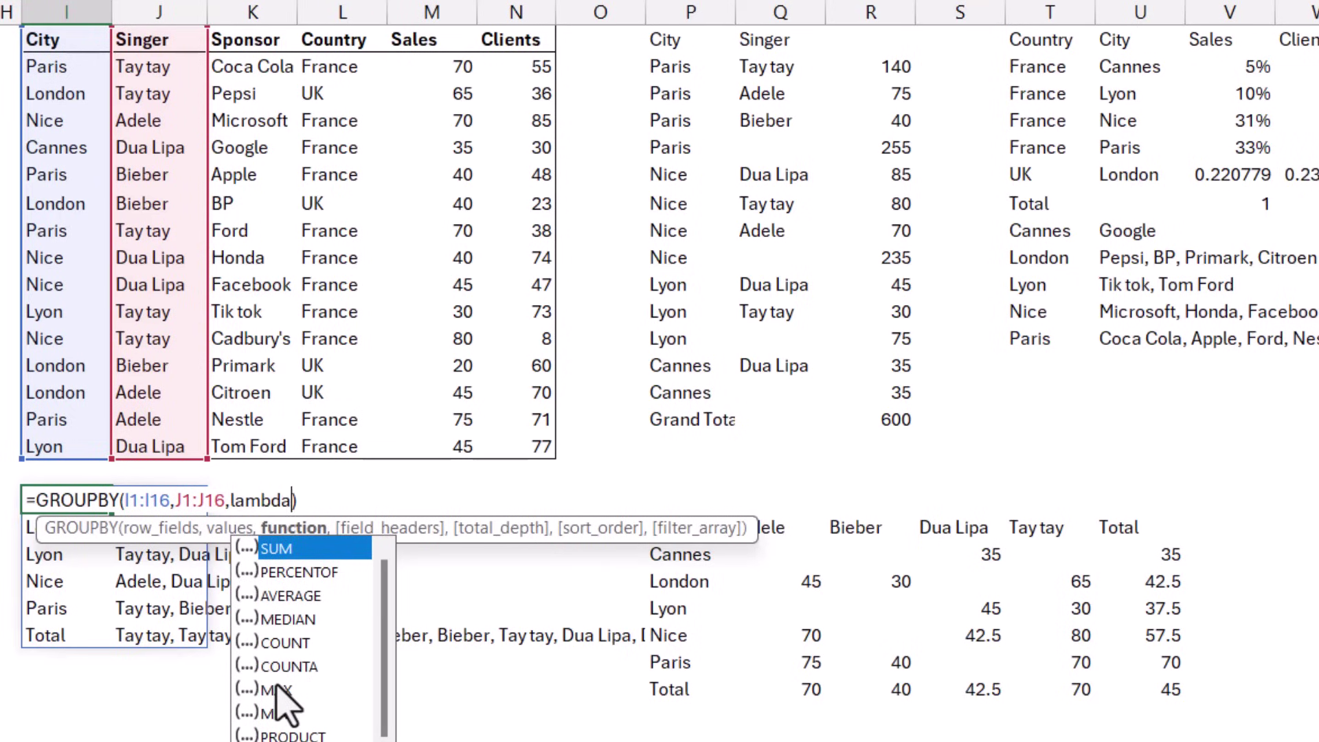
pyautogui.write('(')
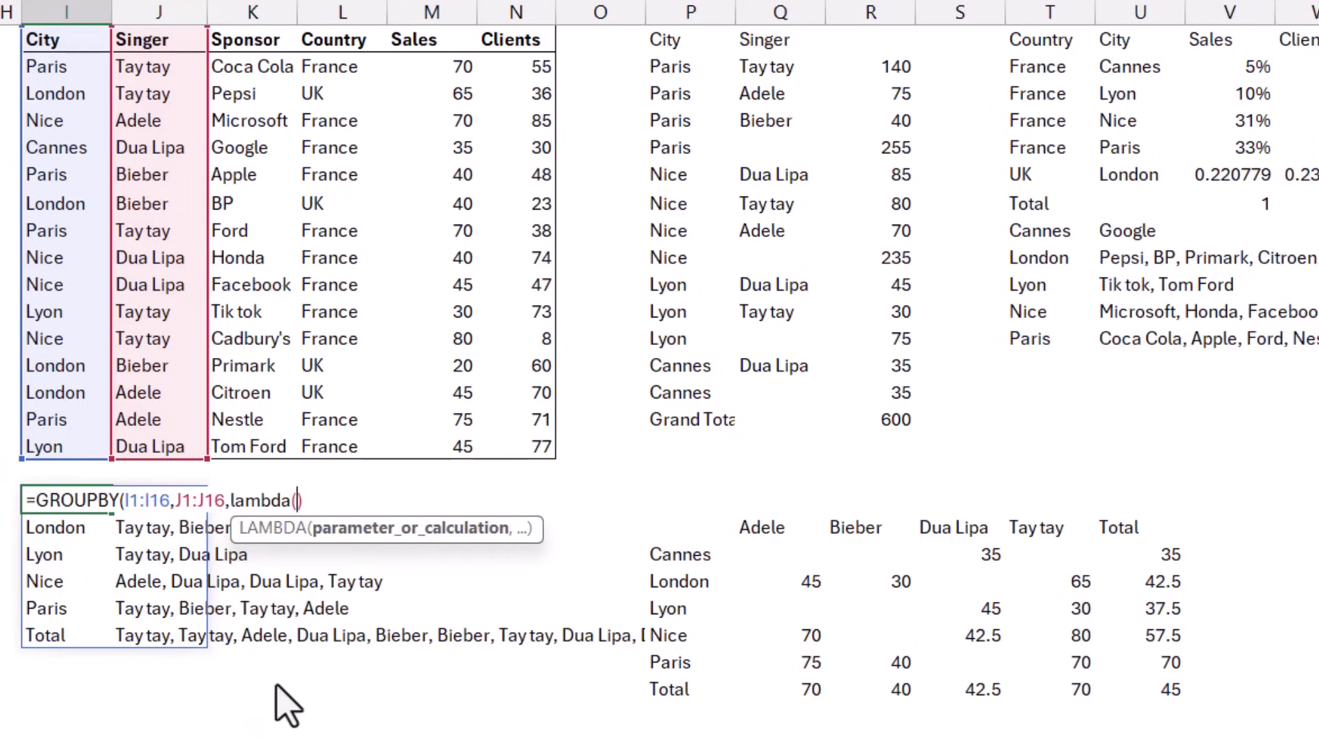
pyautogui.write('x,')
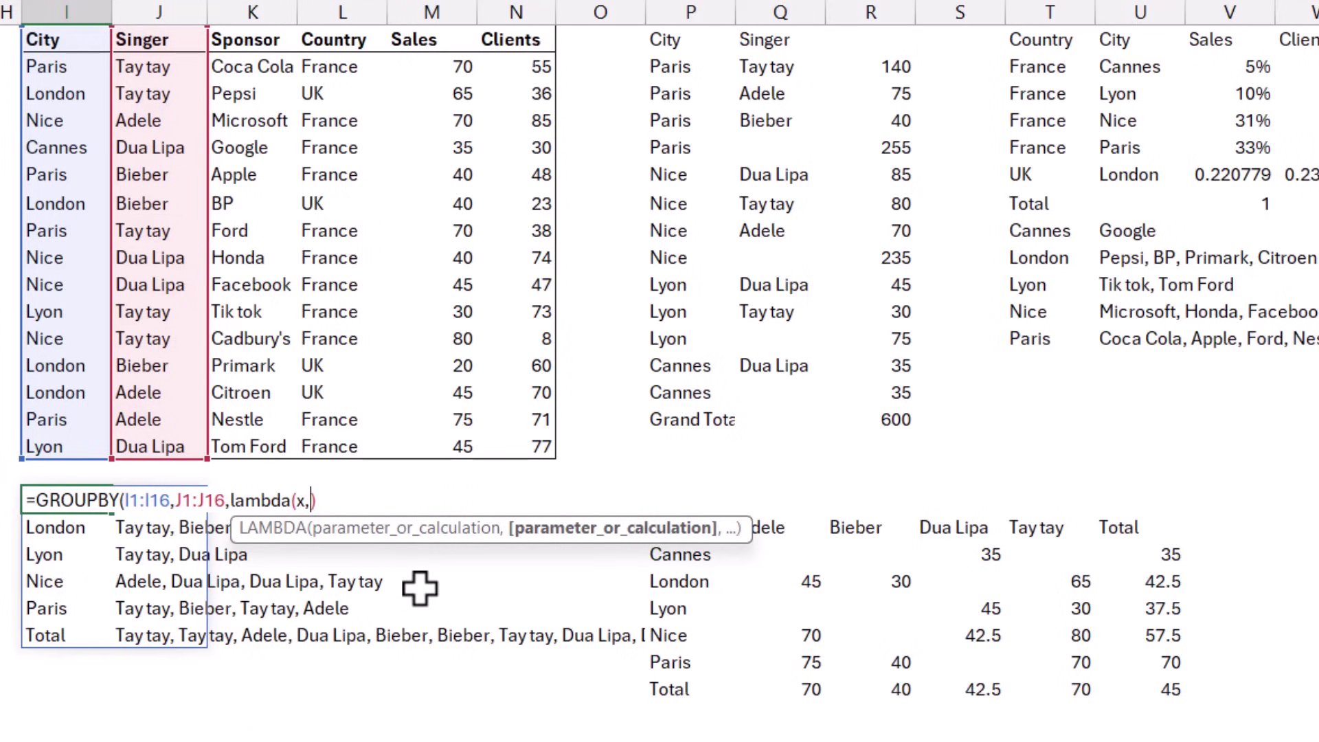
# Complete the LAMBDA in I18 with the calculation ARRAYTOTEXT(x), and commit the formula.
pyautogui.write('arr')
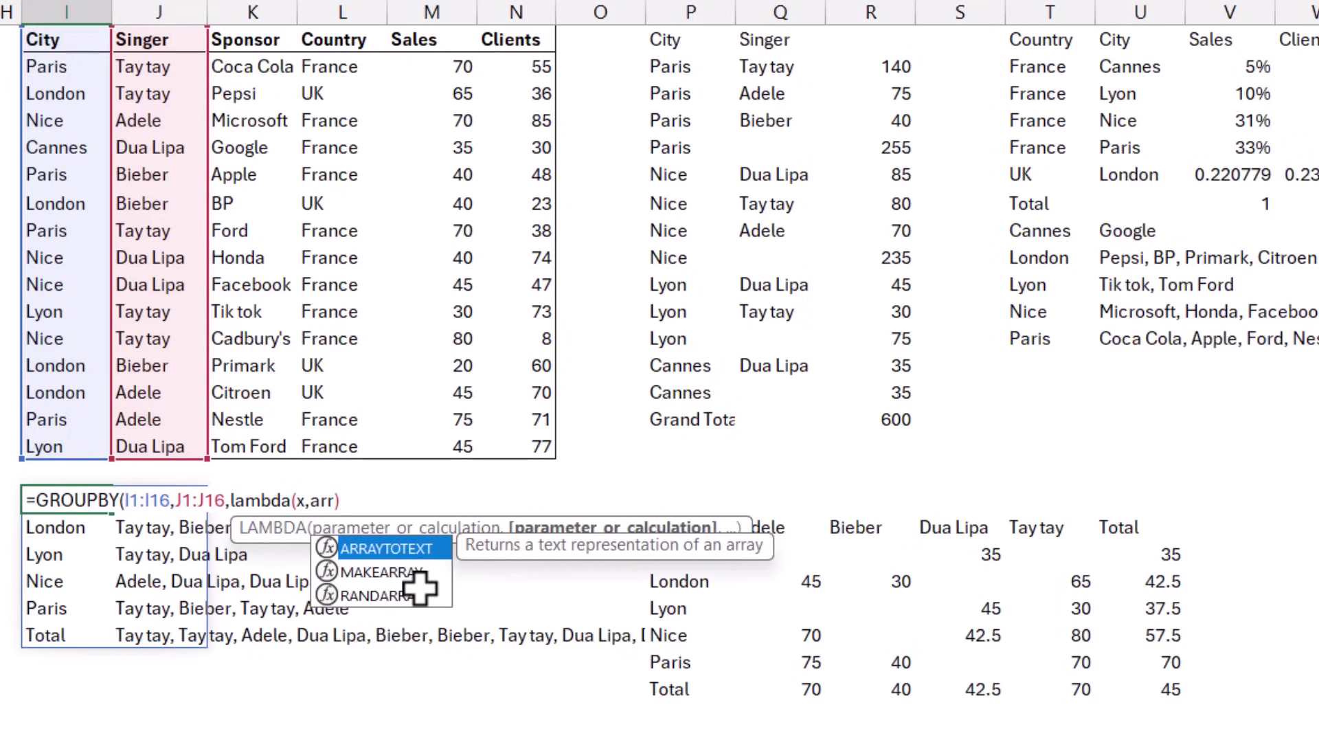
pyautogui.press('Tab')
pyautogui.write('x')
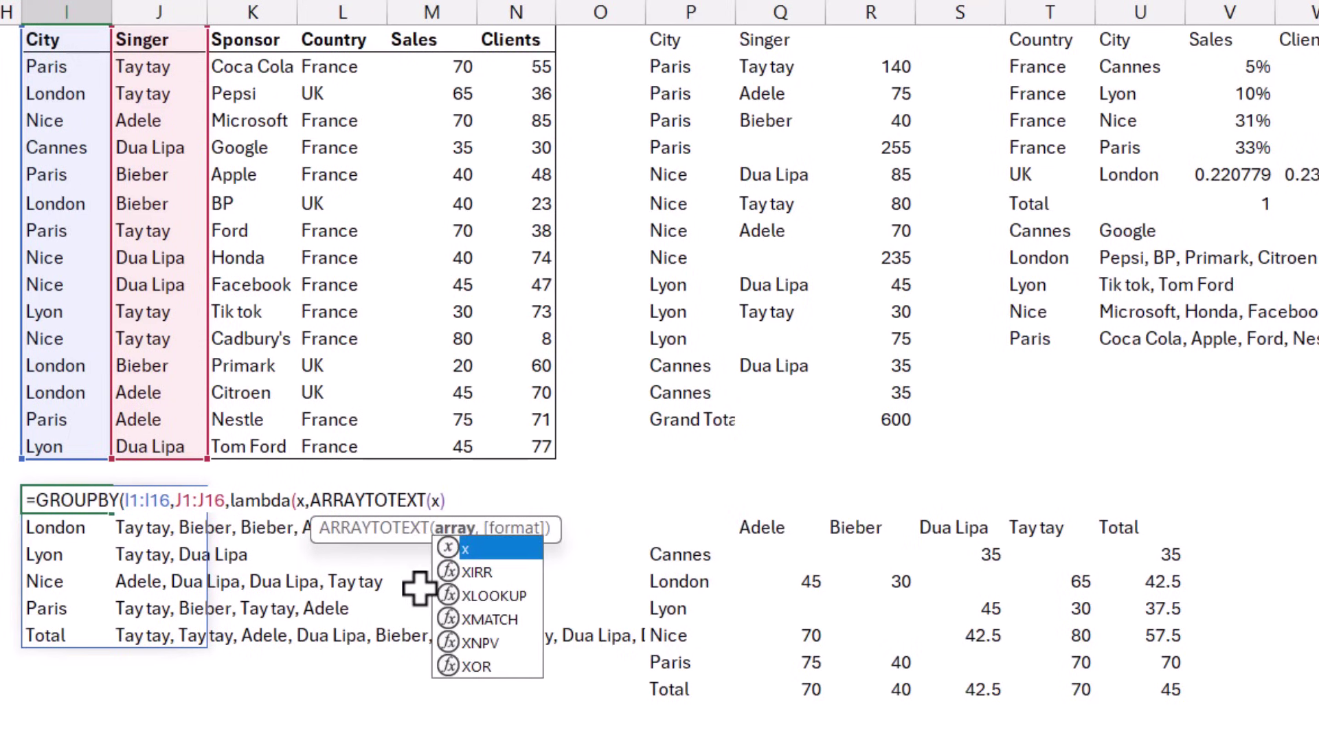
pyautogui.write('))')
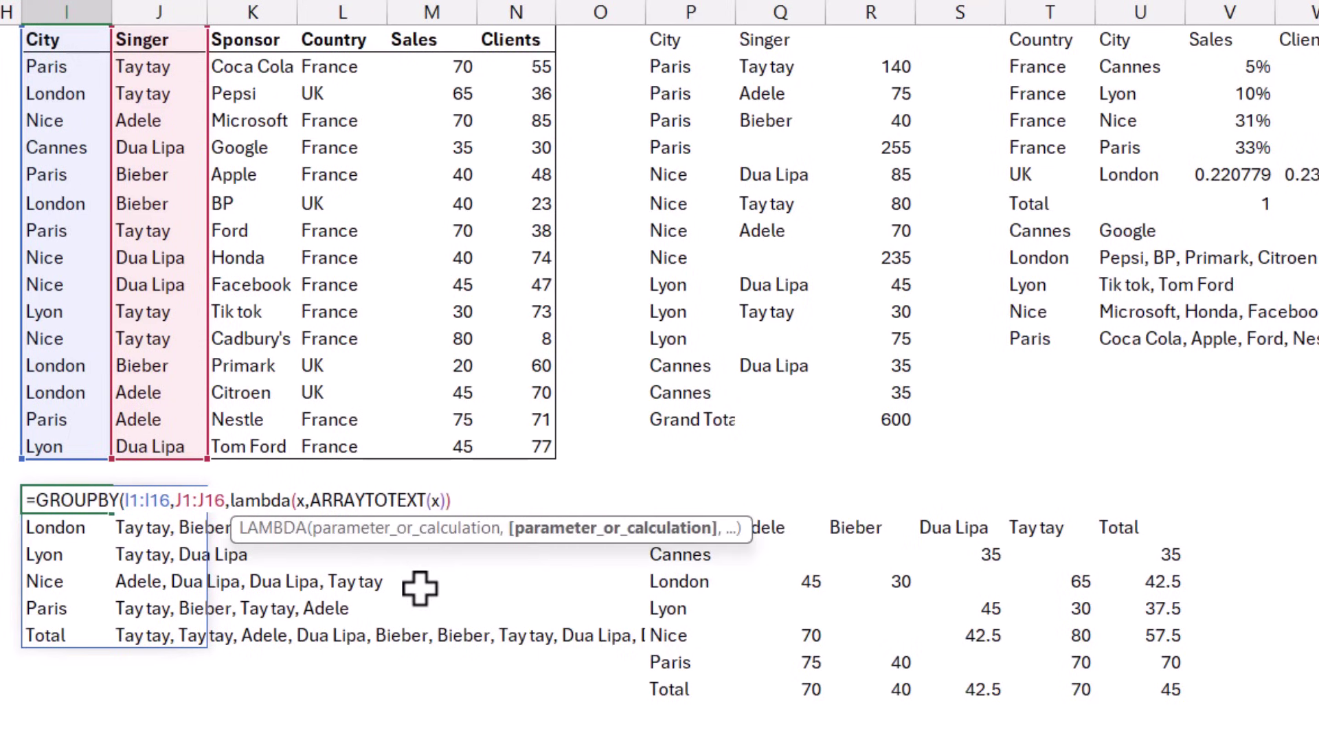
pyautogui.press('Return')
pyautogui.press('Up')
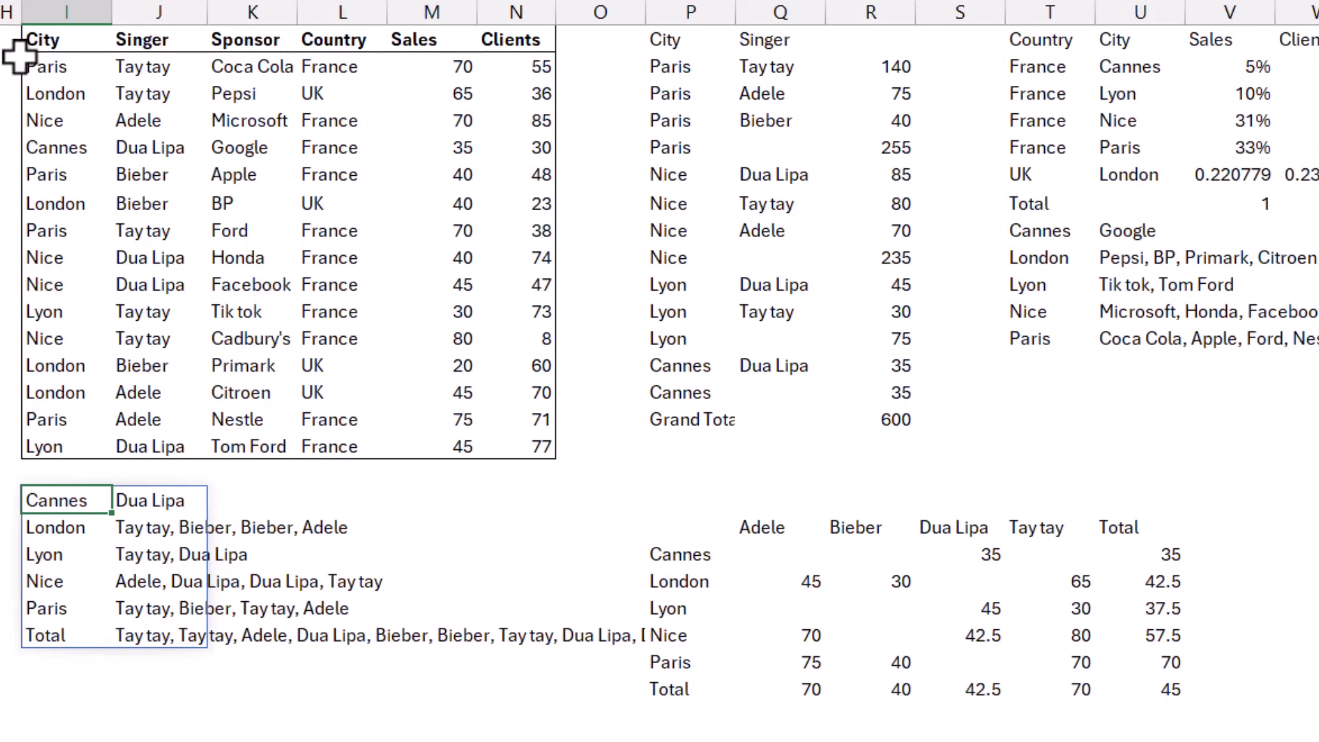
# Wrap the x argument of ARRAYTOTEXT in the I18 LAMBDA with UNIQUE, and commit the formula.
pyautogui.doubleClick(67, 502)
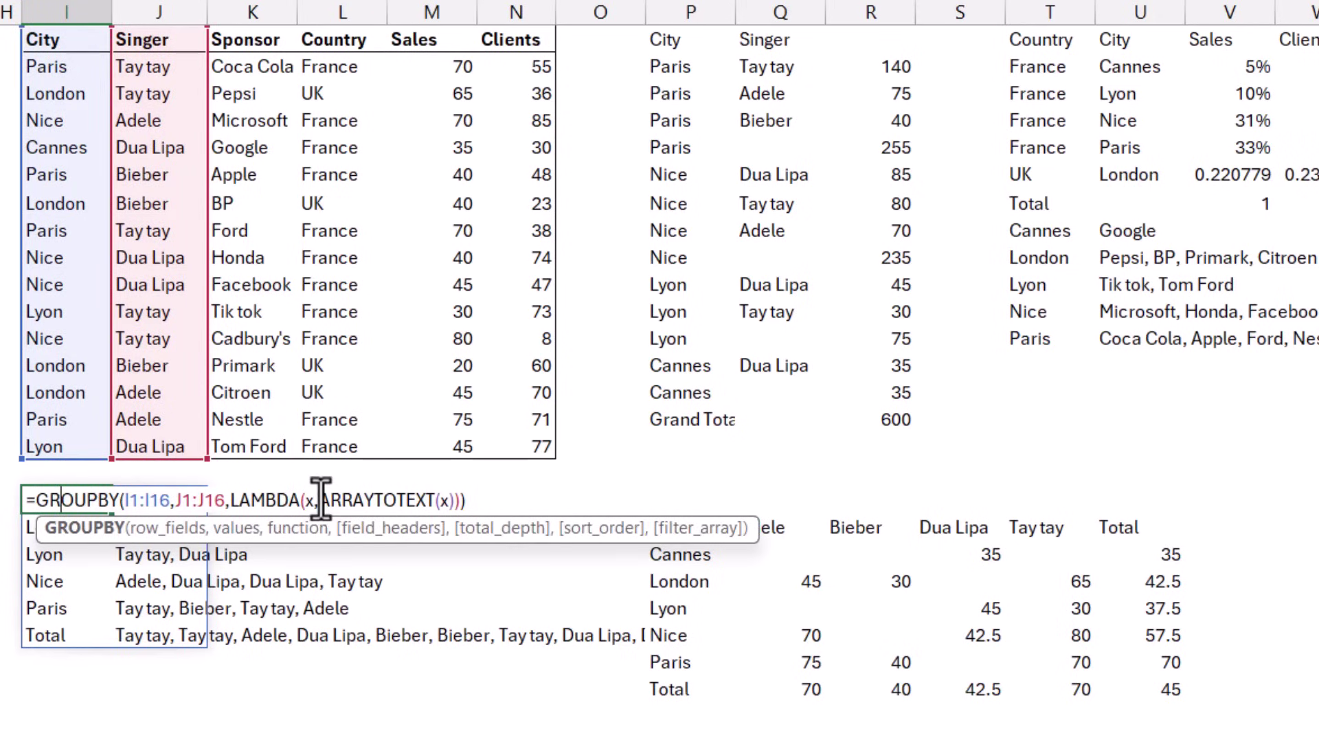
pyautogui.click(440, 500)
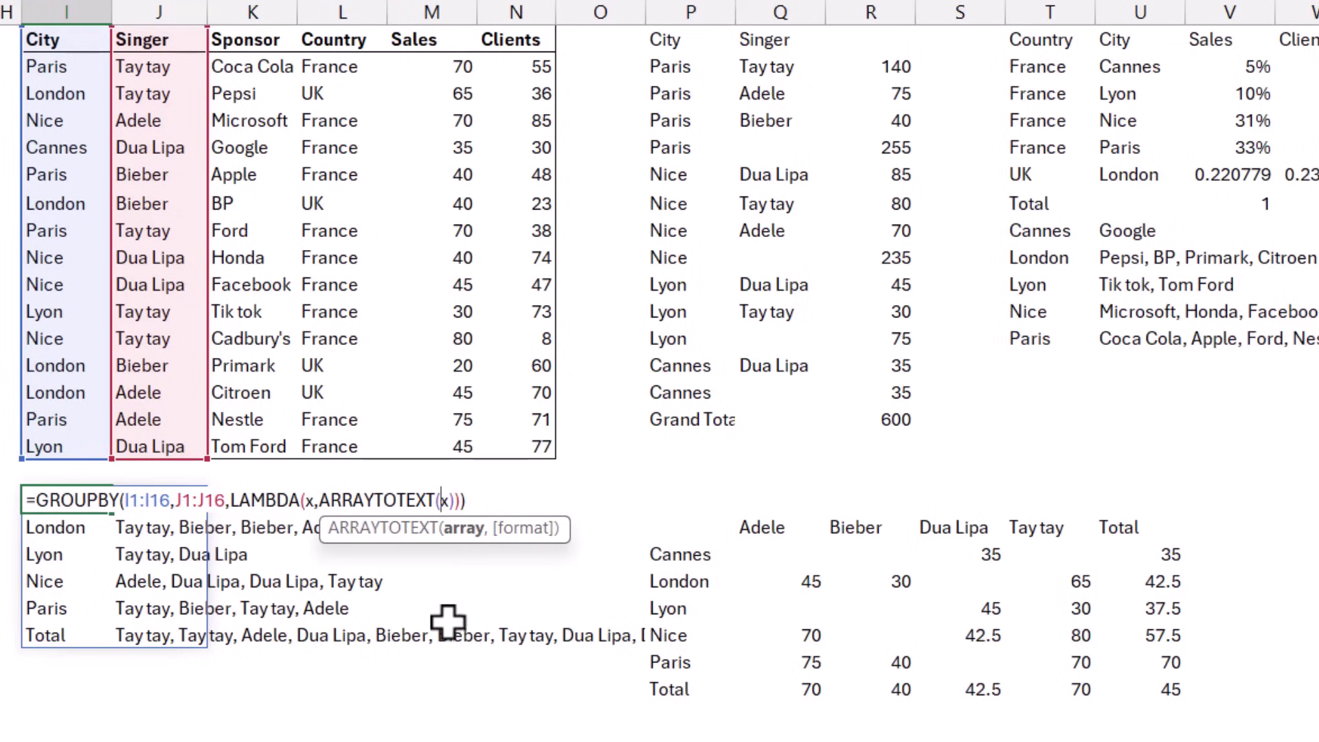
pyautogui.write('uni')
pyautogui.press('Down')
pyautogui.press('Down')
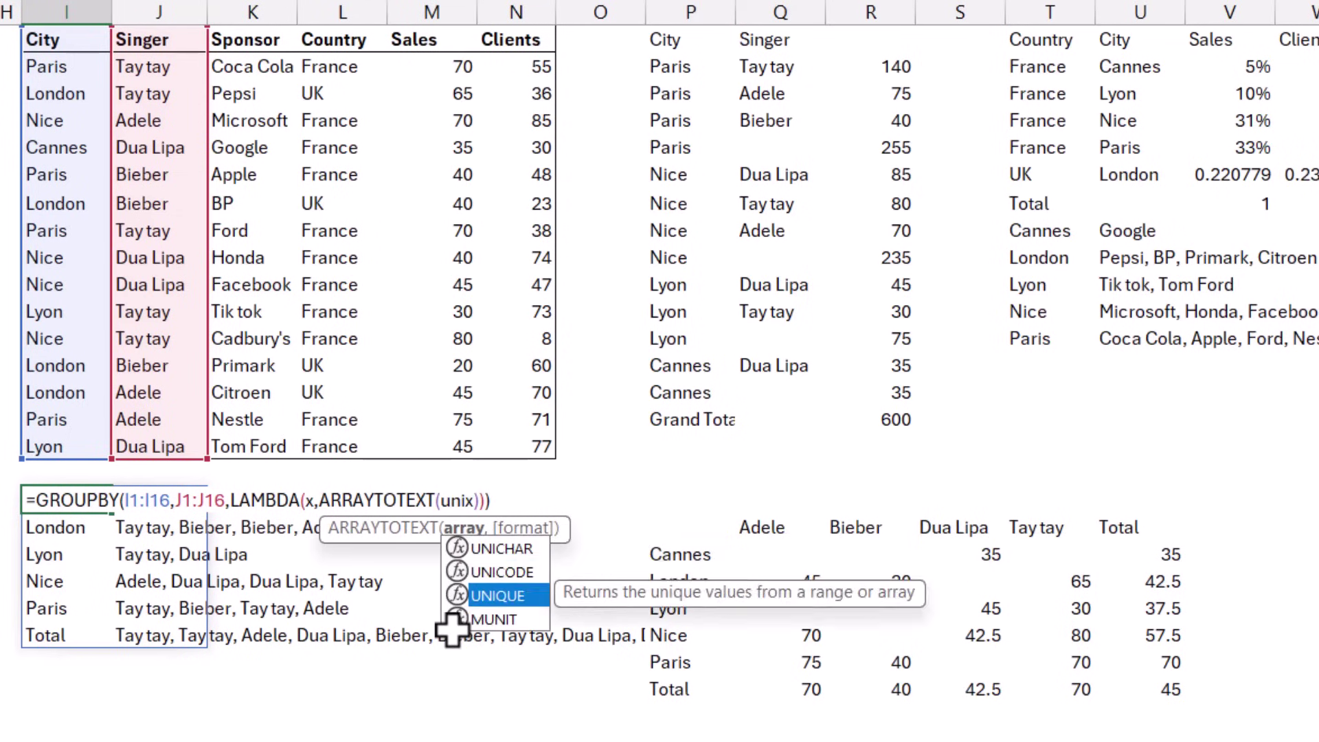
pyautogui.press('Tab')
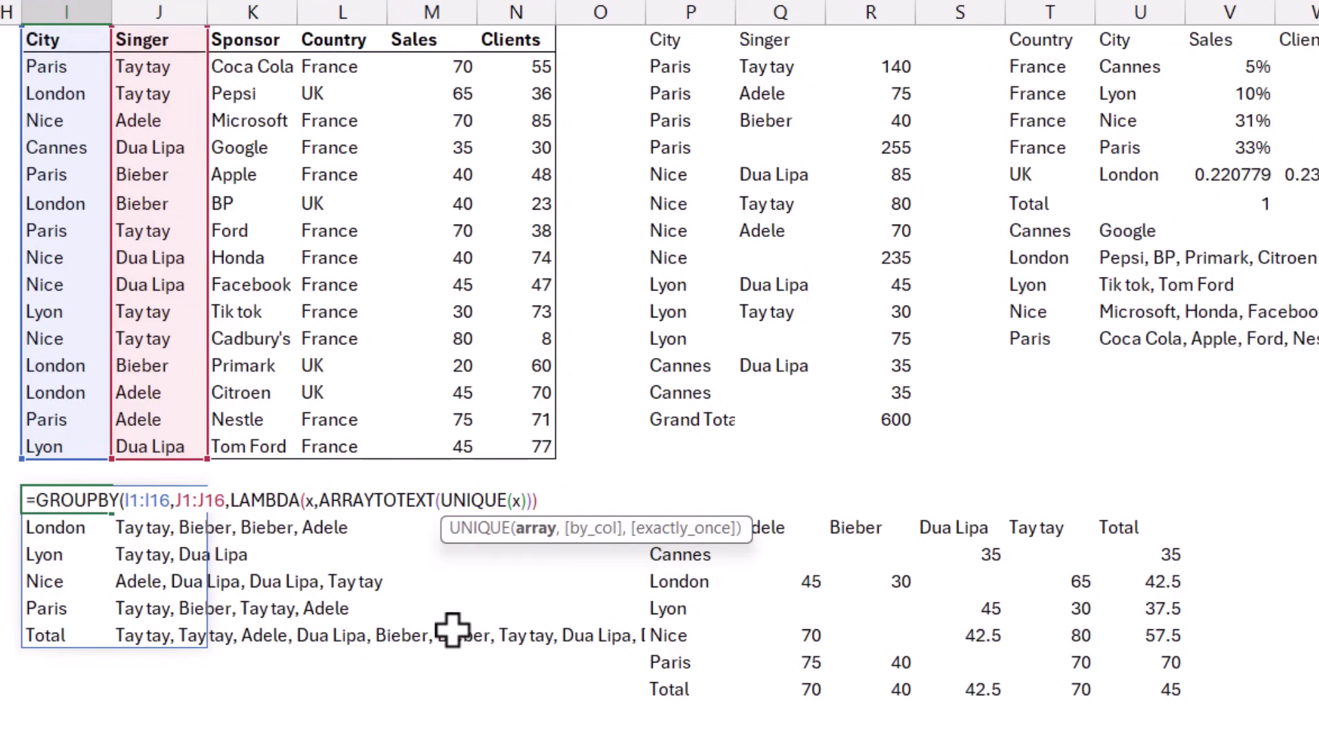
pyautogui.write(')')
pyautogui.press('Return')
pyautogui.press('Up')
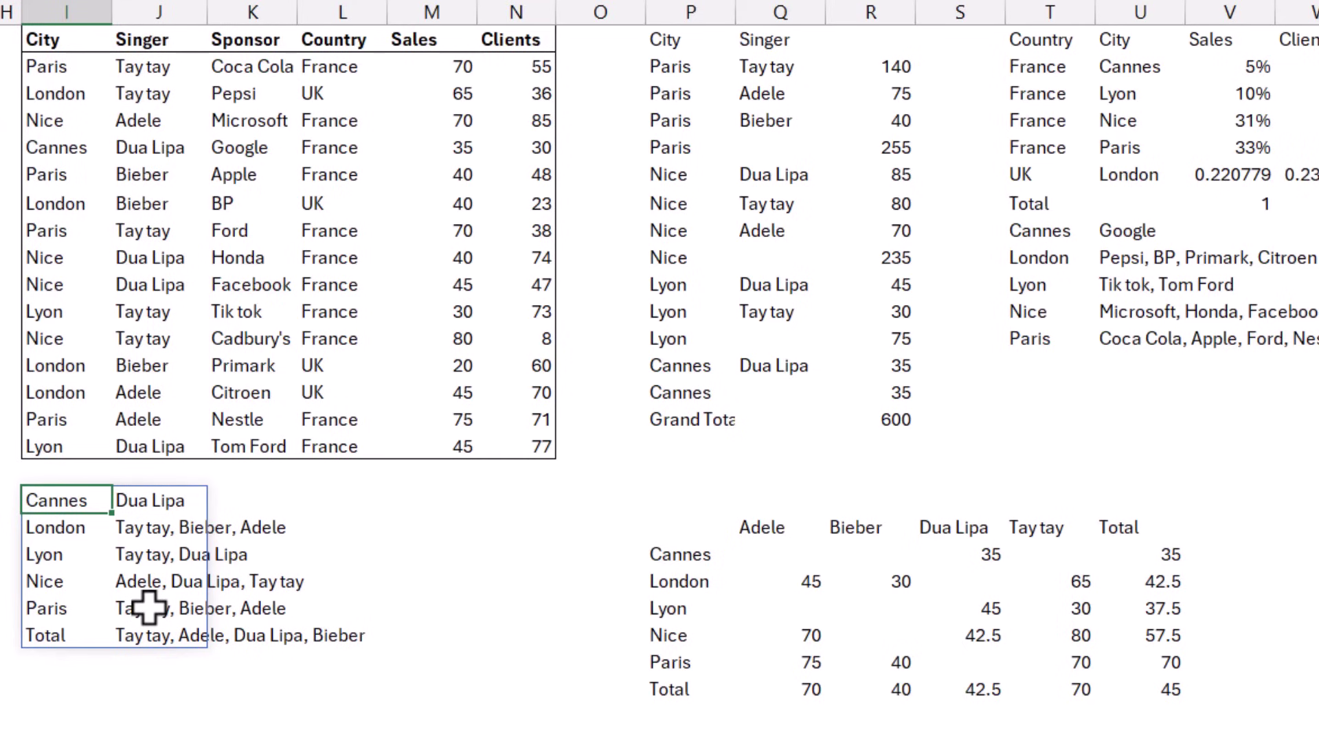
# Nest UNIQUE(x) inside a SORT function in the I18 LAMBDA so each city's singers are listed alphabetically, and commit the formula.
pyautogui.press('F2')
pyautogui.press('Left')
pyautogui.press('Left')
pyautogui.press('Left')
pyautogui.press('Left')
pyautogui.press('Left')
pyautogui.press('Left')
pyautogui.press('Left')
pyautogui.press('Left')
pyautogui.press('Left')
pyautogui.press('Left')
pyautogui.press('Left')
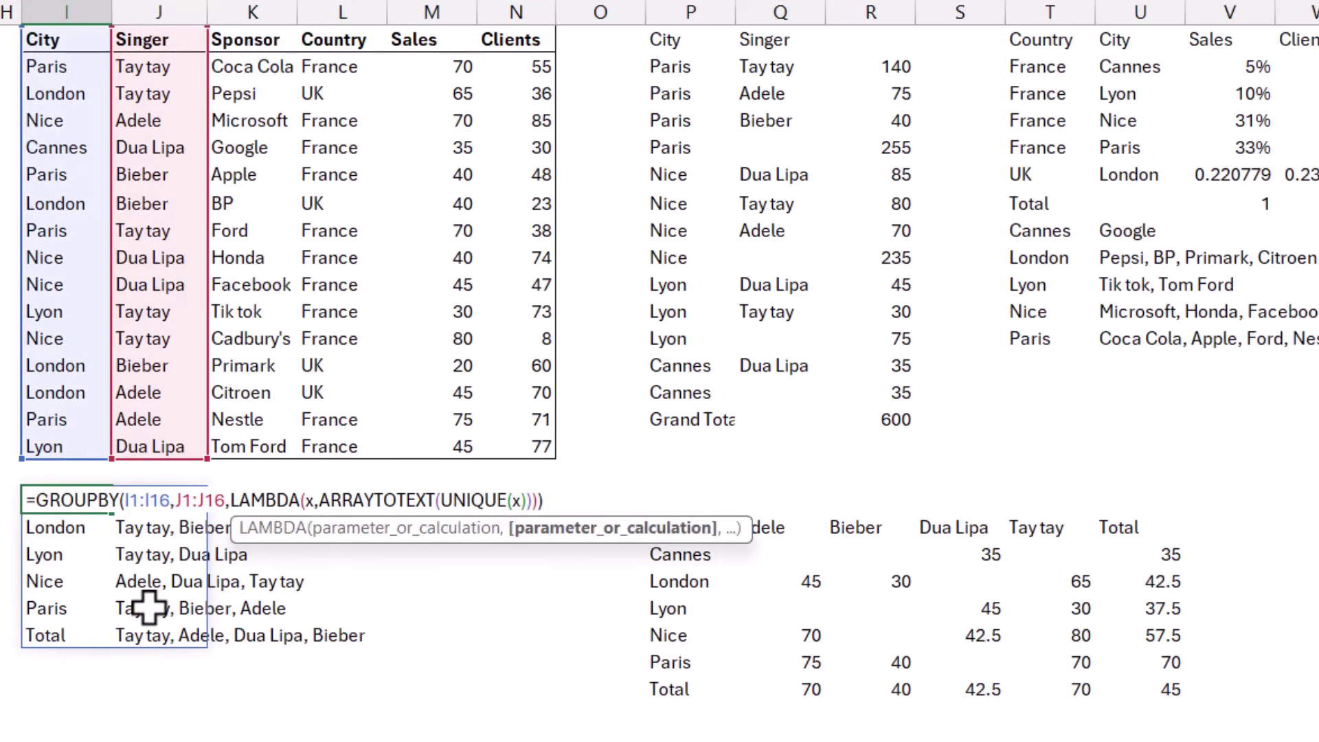
pyautogui.write('sort(')
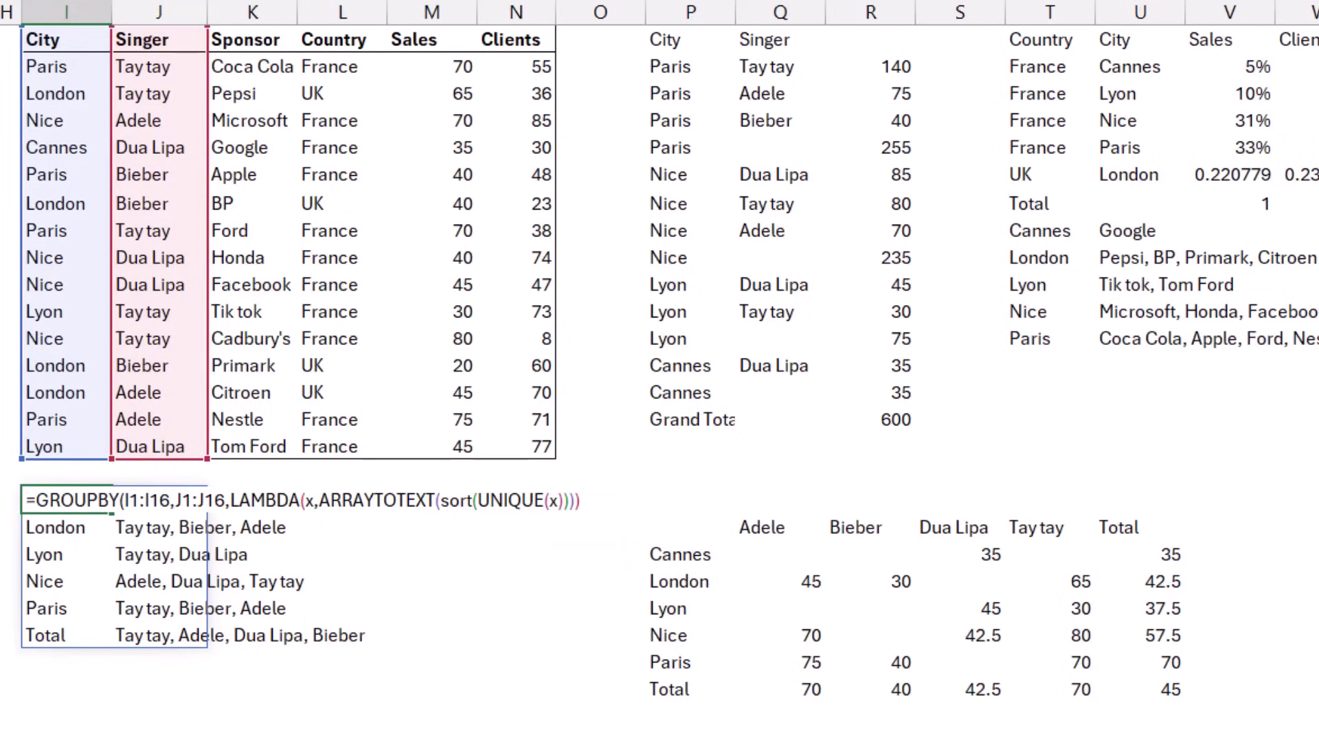
pyautogui.press('Return')
pyautogui.press('Up')
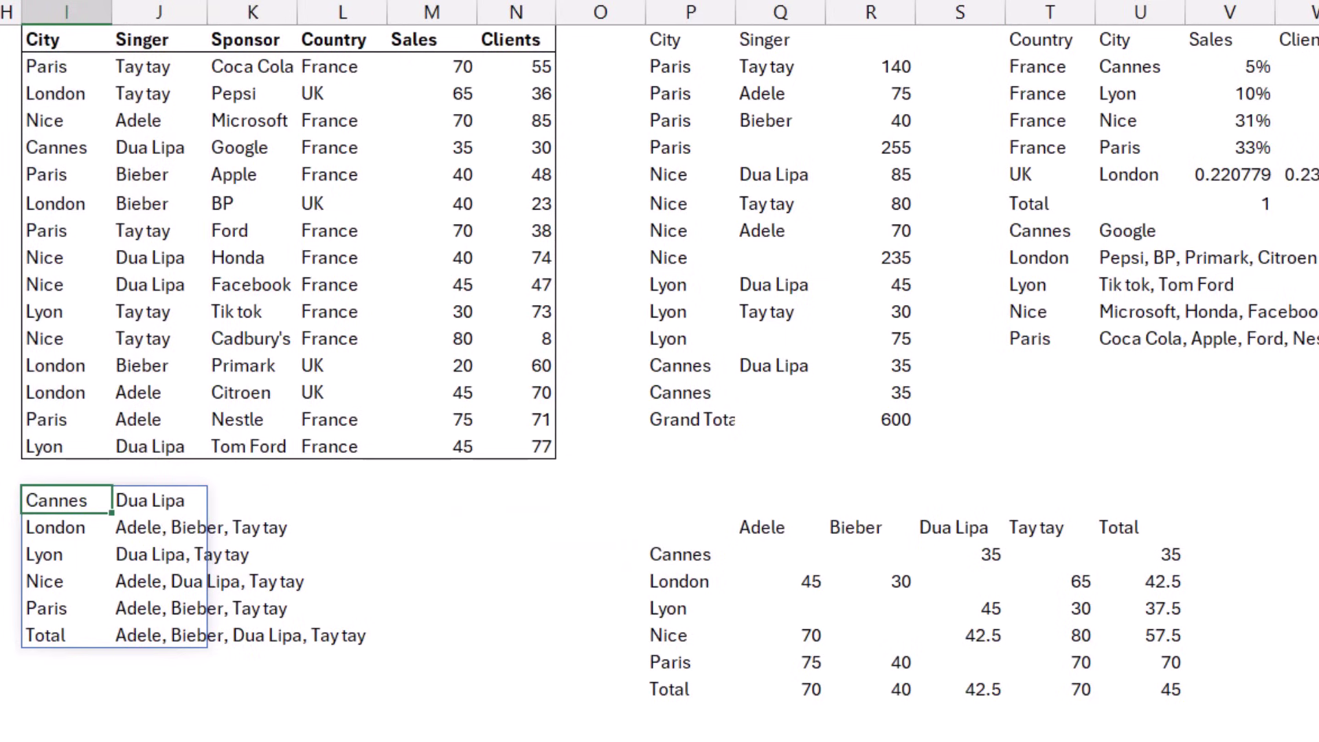
# Review the structure of the I18 formula LAMBDA(x,ARRAYTOTEXT(SORT(UNIQUE(x)))) without changing it.
pyautogui.press('F2')
pyautogui.press('Left')
pyautogui.press('Left')
pyautogui.press('Left')
pyautogui.press('Left')
pyautogui.press('Left')
pyautogui.press('Left')
pyautogui.press('Left')
pyautogui.press('Left')
pyautogui.press('Left')
pyautogui.press('Left')
pyautogui.press('Left')
pyautogui.press('Left')
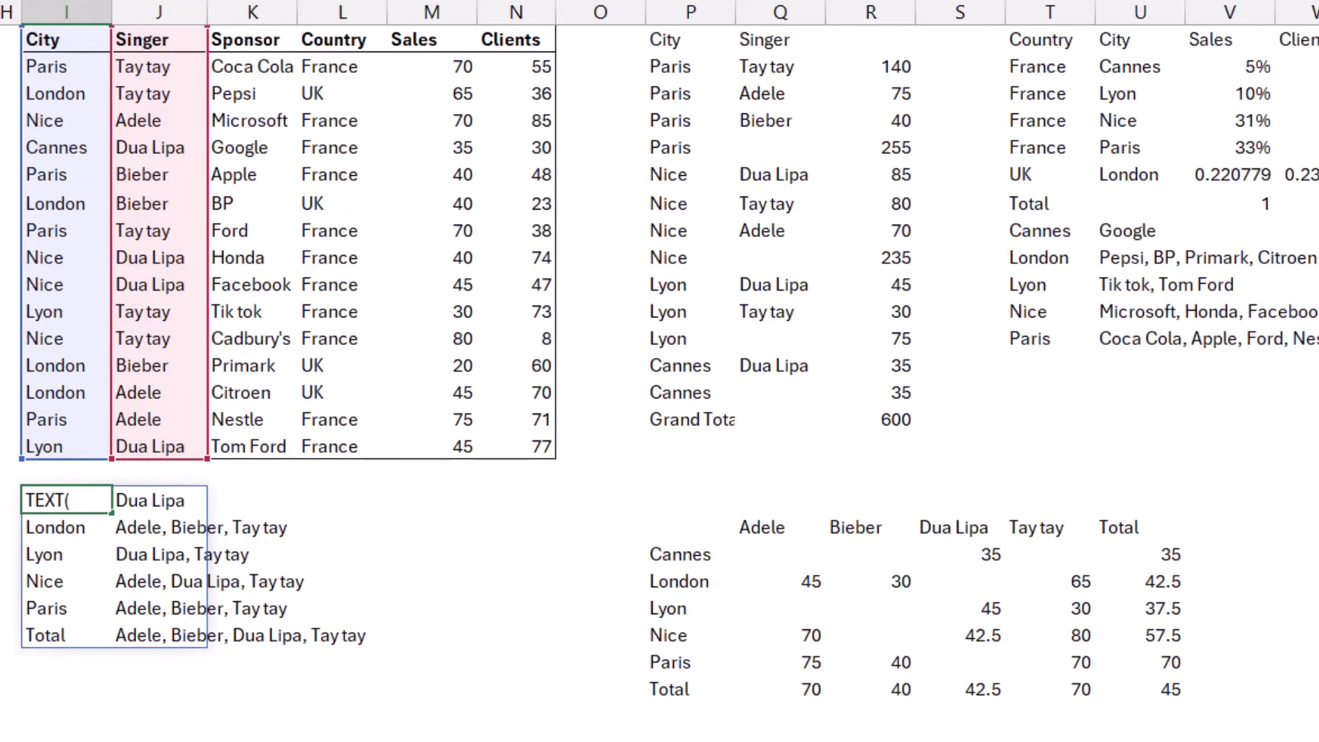
pyautogui.press('End')
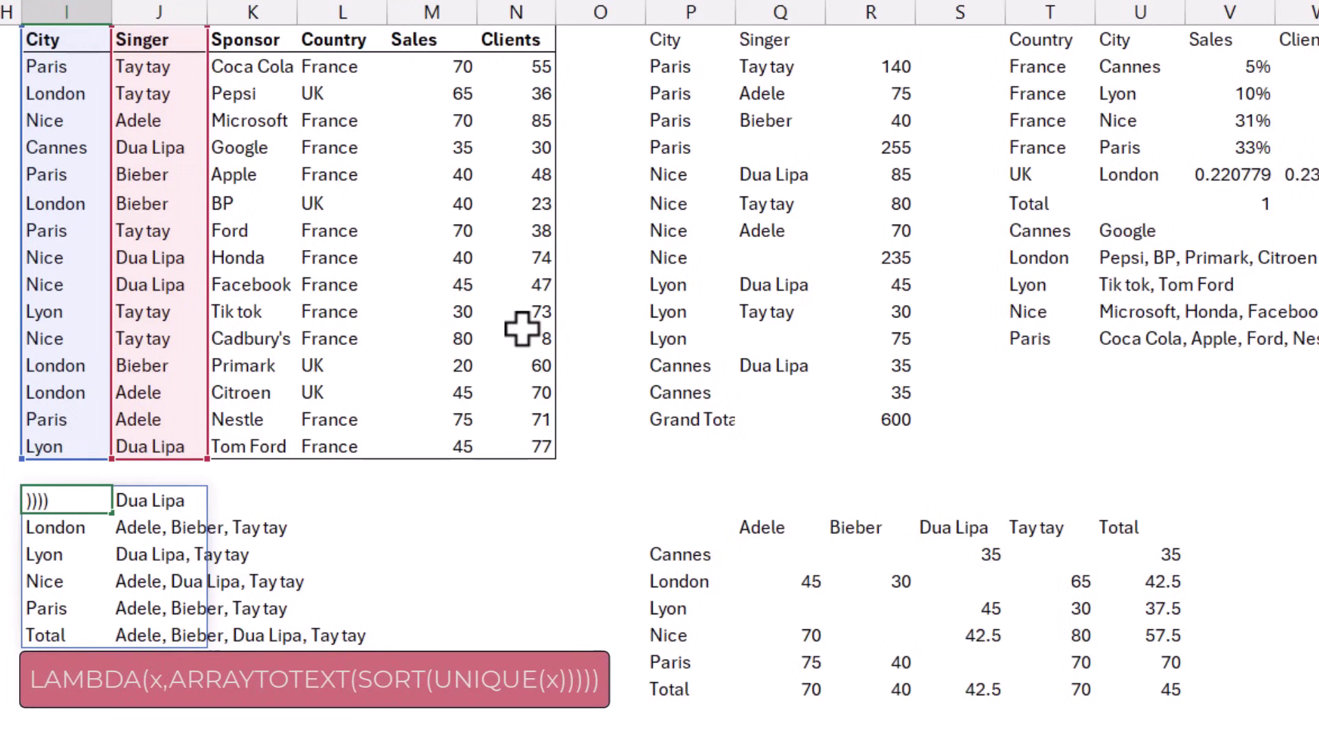
pyautogui.hotkey('ctrl', 'Return')
# Start a GROUPBY formula in L18 with the cities I1:I16 as row fields and the singers J1:J16 as values.
pyautogui.press('Right')
pyautogui.press('Right')
pyautogui.press('Right')
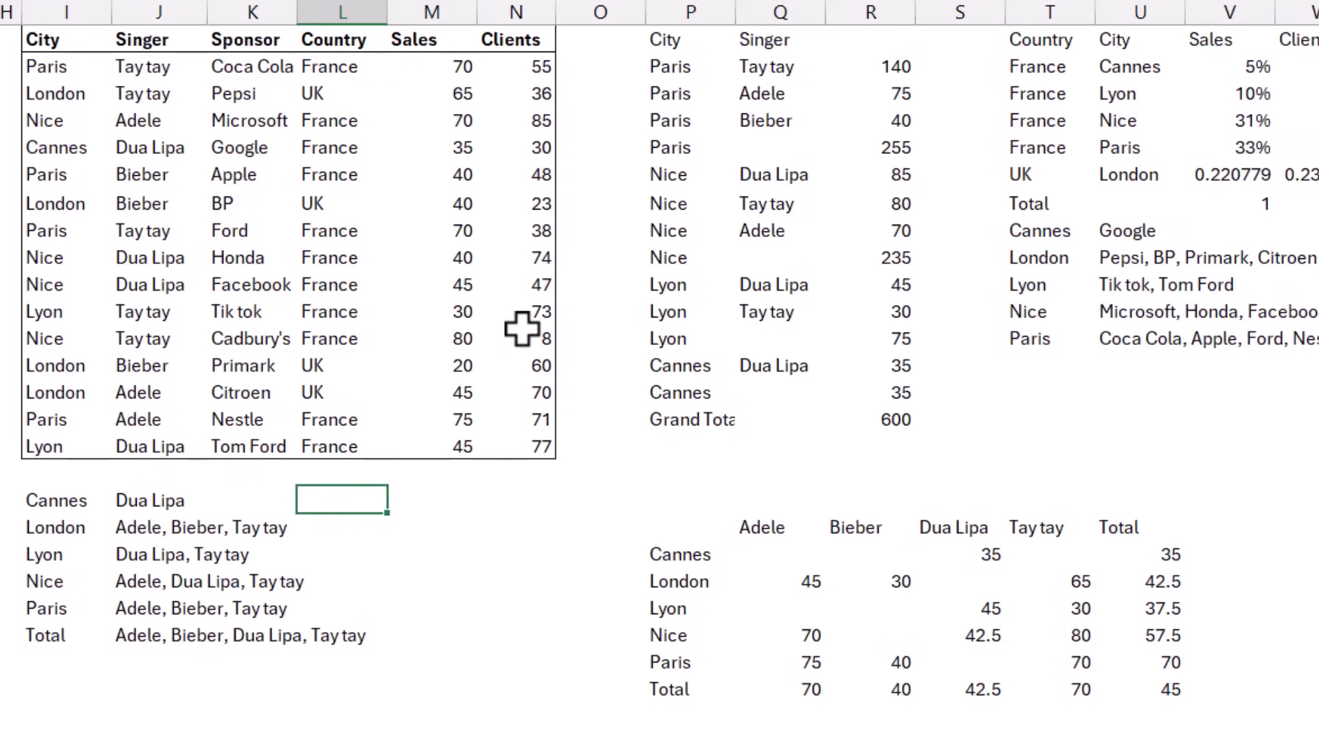
pyautogui.write('=gr')
pyautogui.press('Tab')
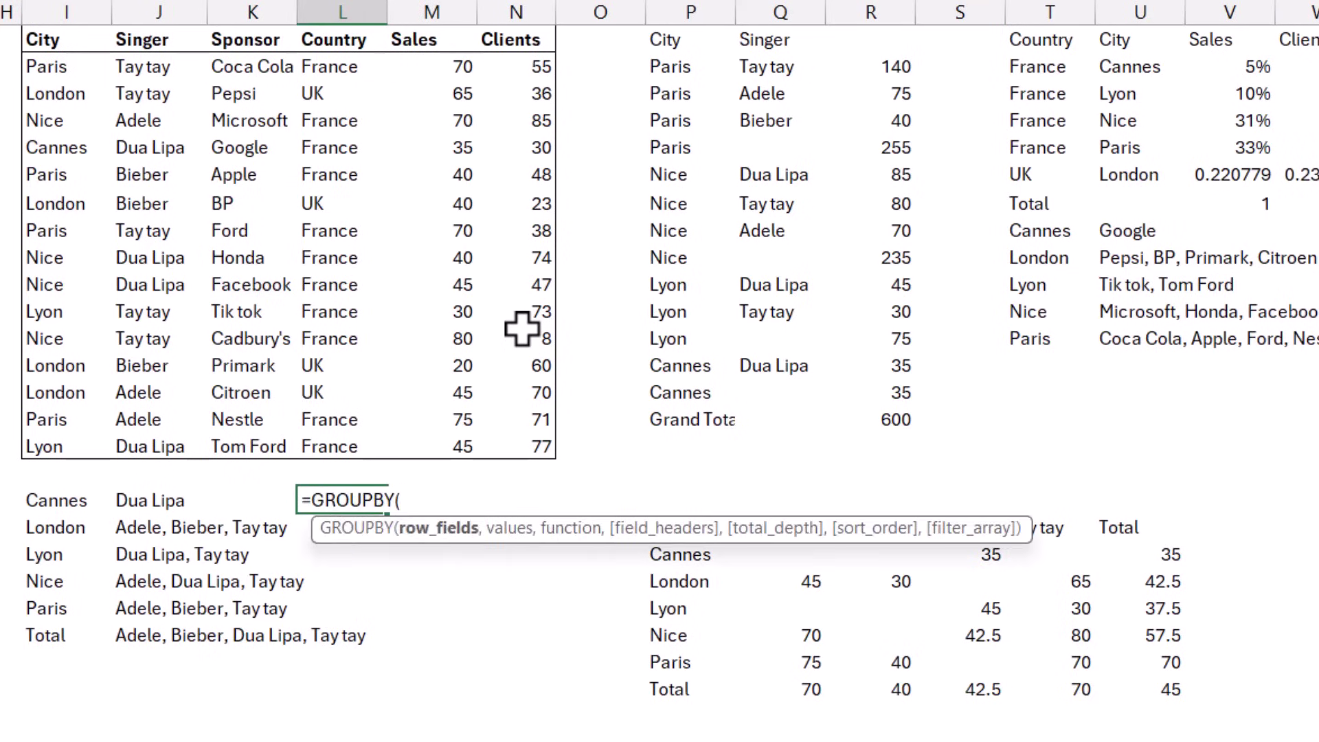
pyautogui.moveTo(64, 49); pyautogui.dragTo(65, 429)
pyautogui.moveTo(65, 429); pyautogui.dragTo(65, 447)
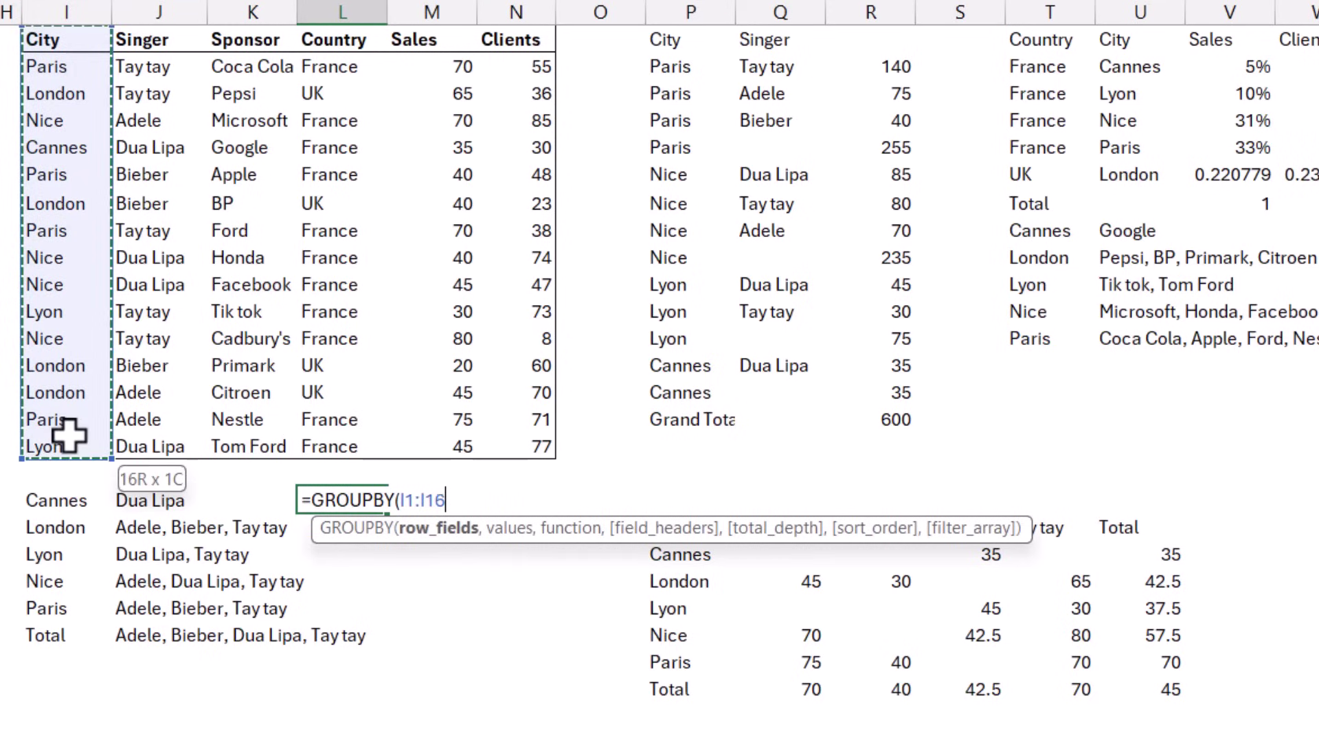
pyautogui.write(',')
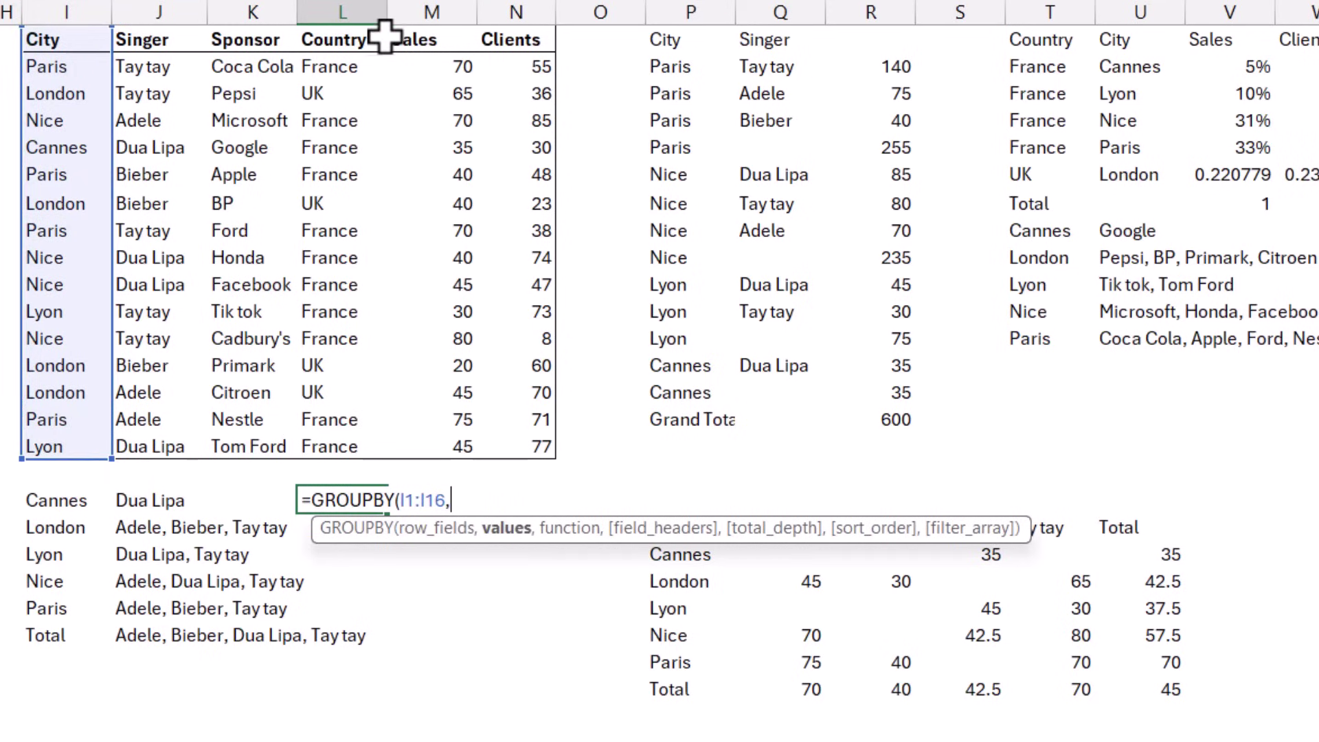
pyautogui.moveTo(157, 39); pyautogui.dragTo(176, 448)
pyautogui.write(',')
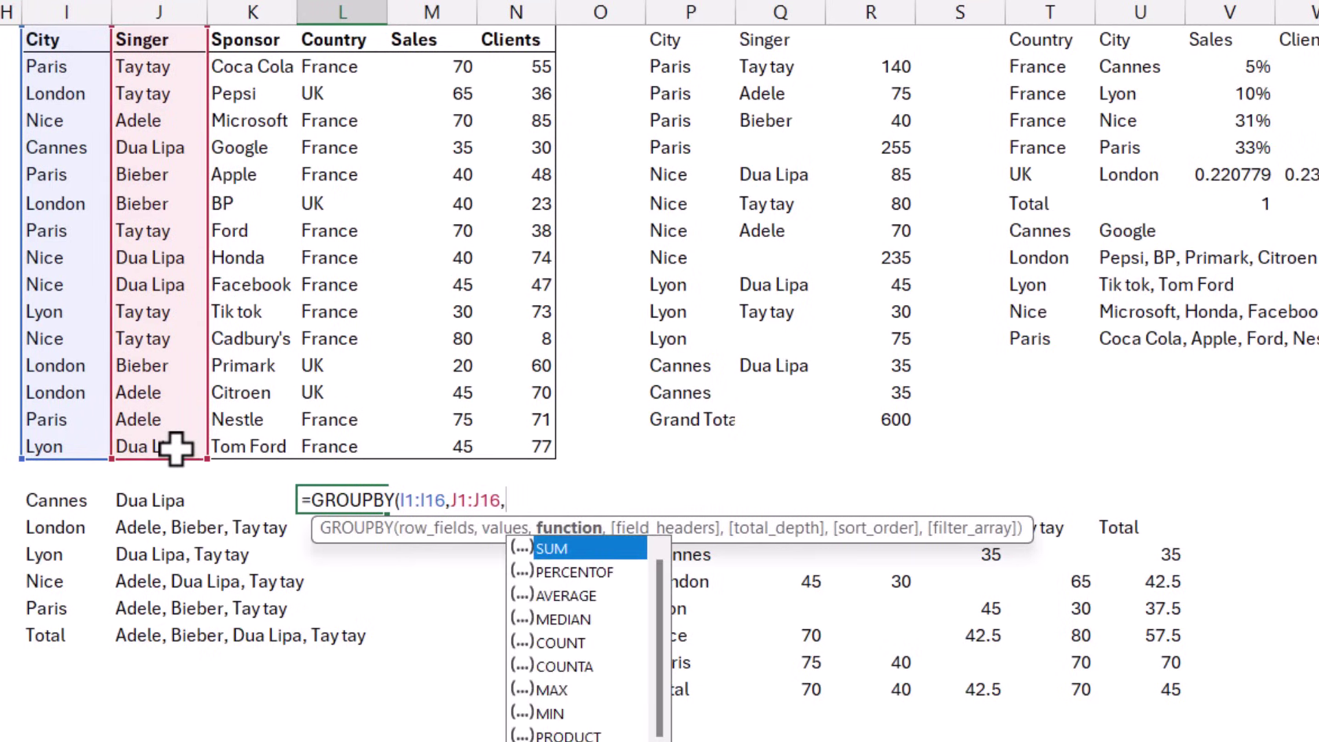
# Choose COUNTA as the function of the L18 GROUPBY formula, close the parenthesis, and commit it.
pyautogui.press('Down')
pyautogui.press('Down')
pyautogui.press('Down')
pyautogui.press('Down')
pyautogui.press('Down')
pyautogui.press('Tab')
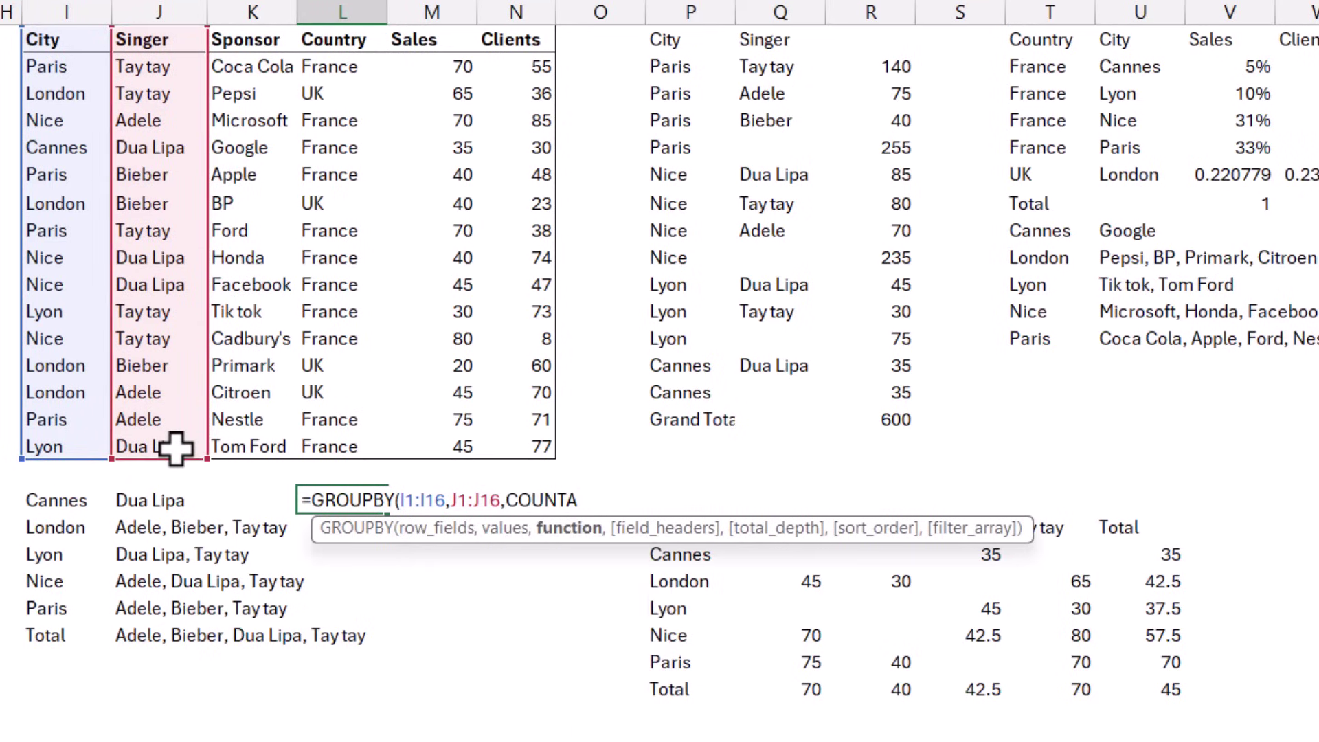
pyautogui.write(')')
pyautogui.press('Return')
pyautogui.press('Up')
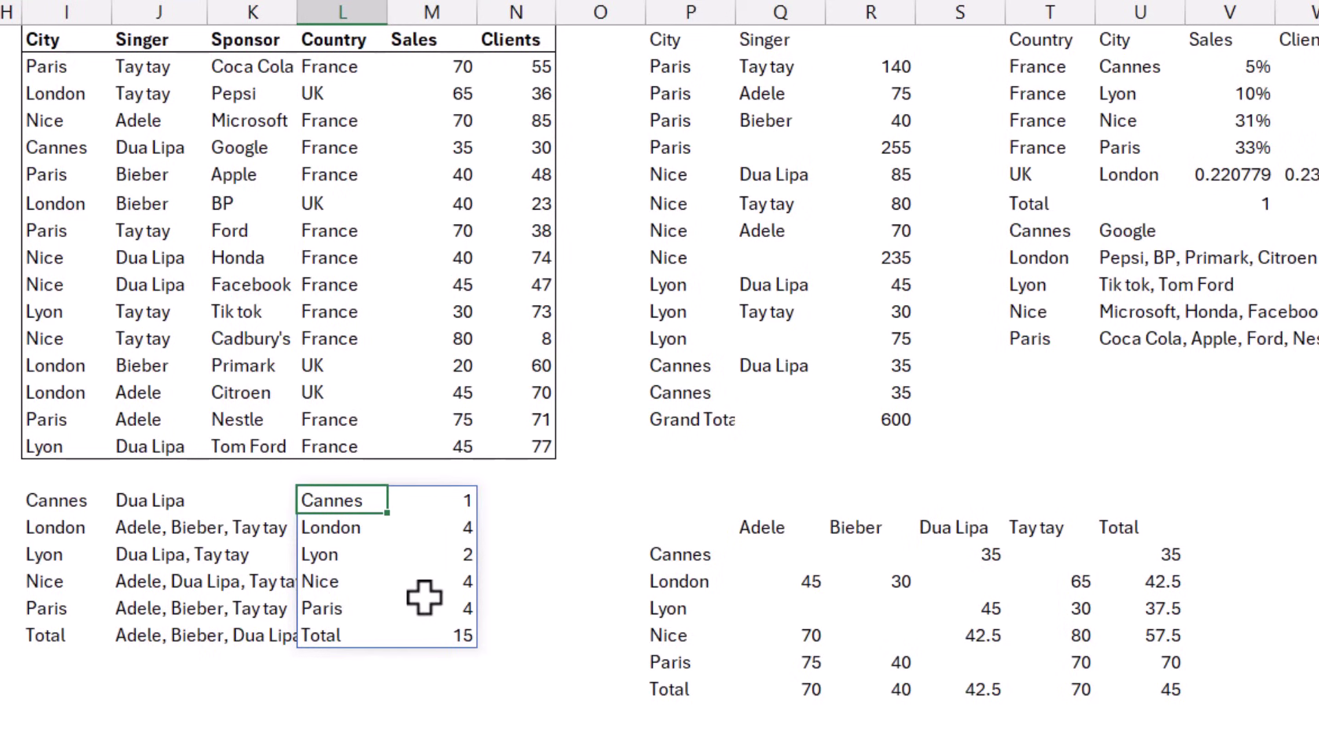
# Replace the COUNTA argument of the L18 GROUPBY formula with LAMBDA(x,COUNTA(UNIQUE(x))), and commit it to count unique singers per city.
pyautogui.doubleClick(360, 505)
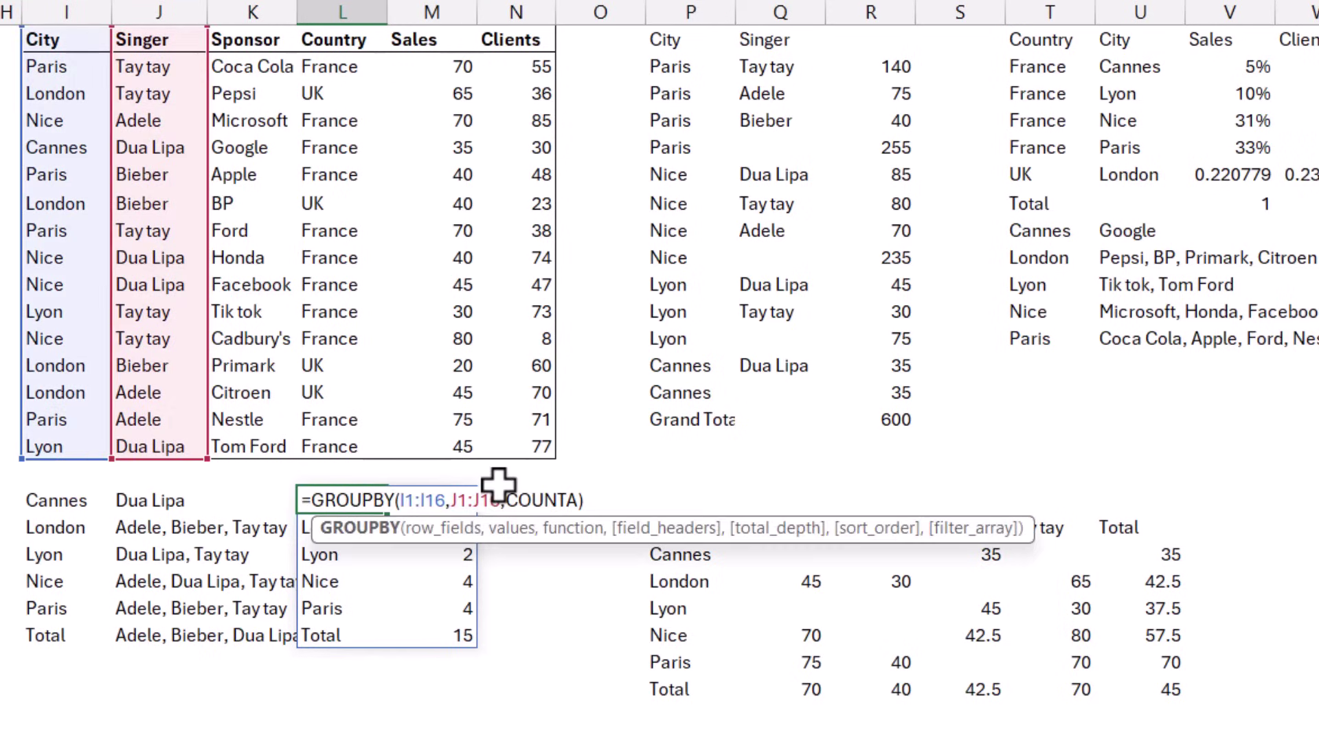
pyautogui.click(542, 500)
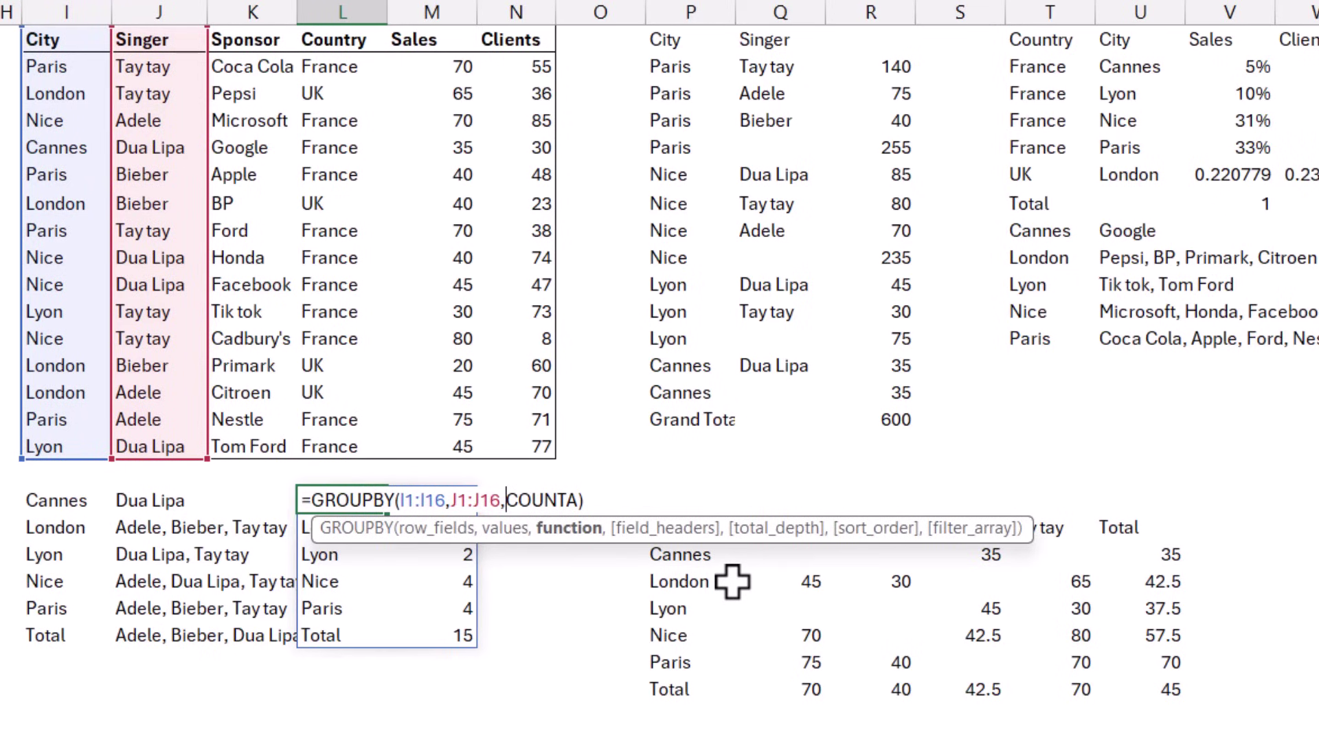
pyautogui.write('LAMBDA')
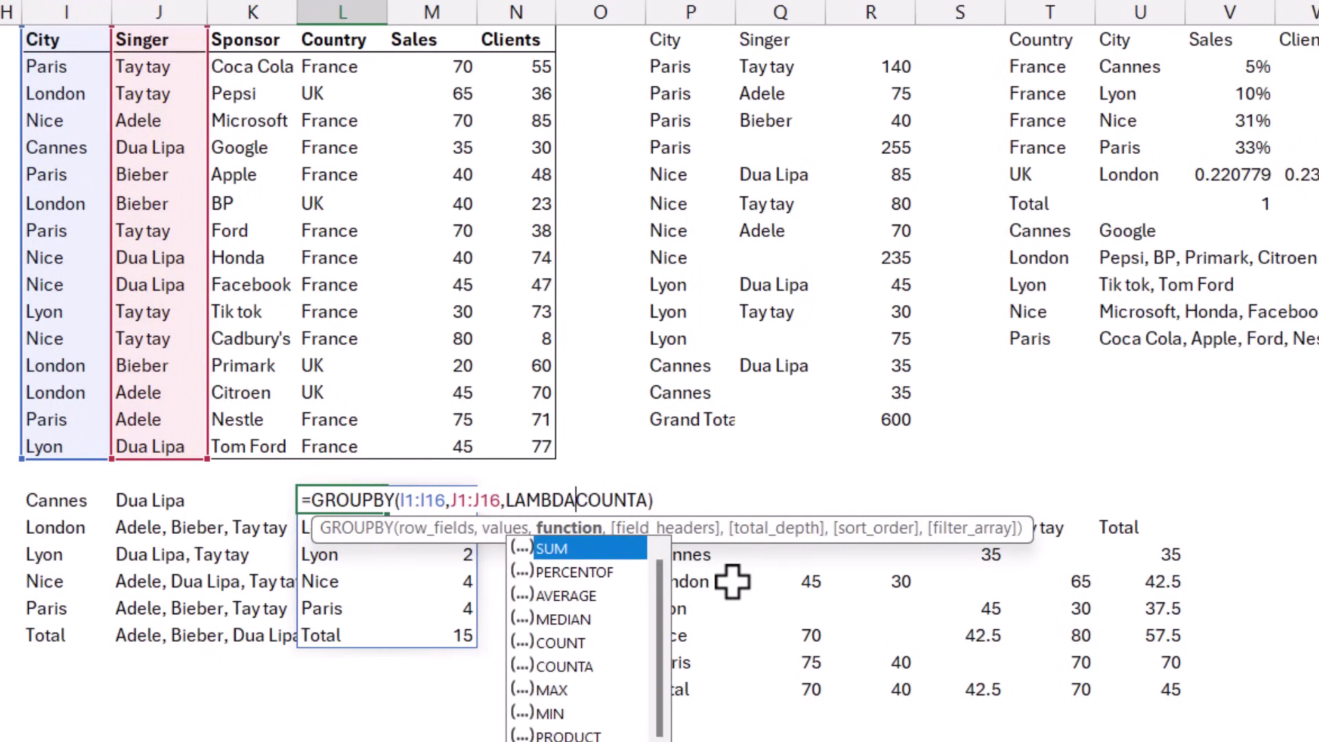
pyautogui.write('(x,')
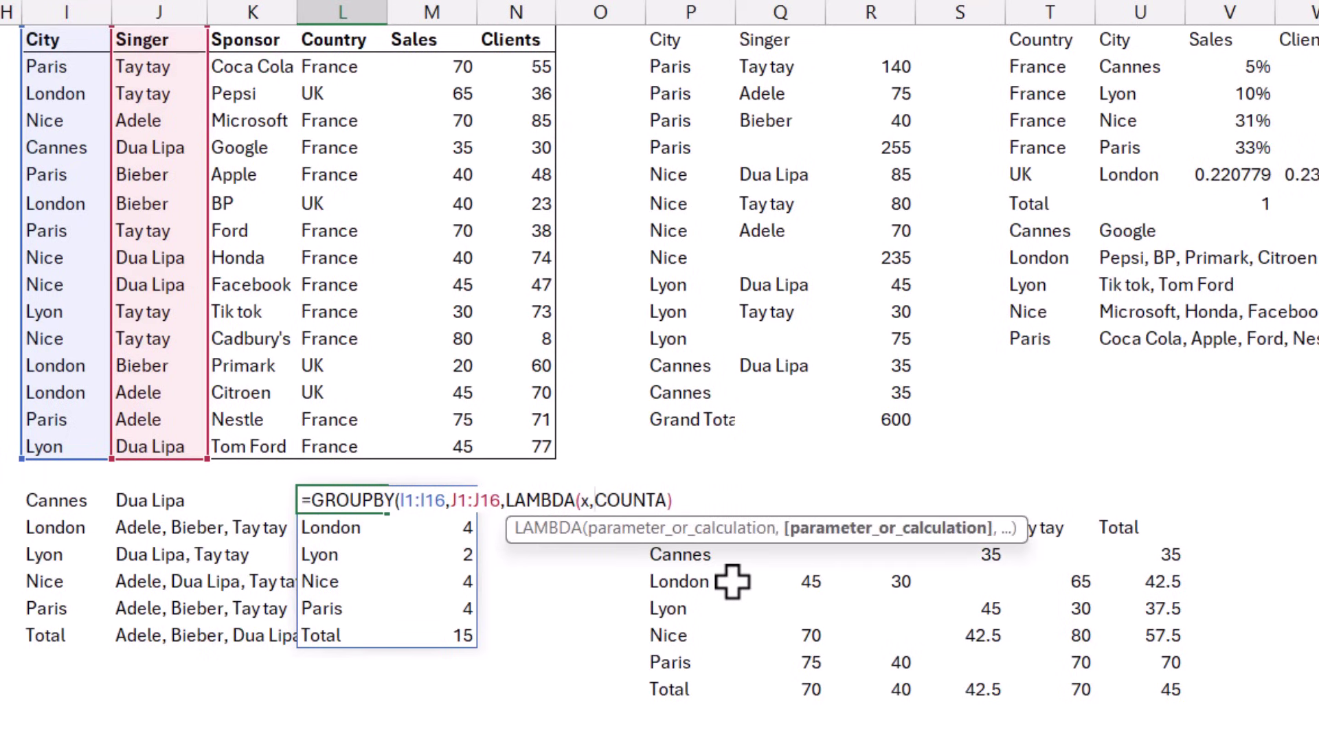
pyautogui.press('Right')
pyautogui.press('Right')
pyautogui.write('(UNIQUE')
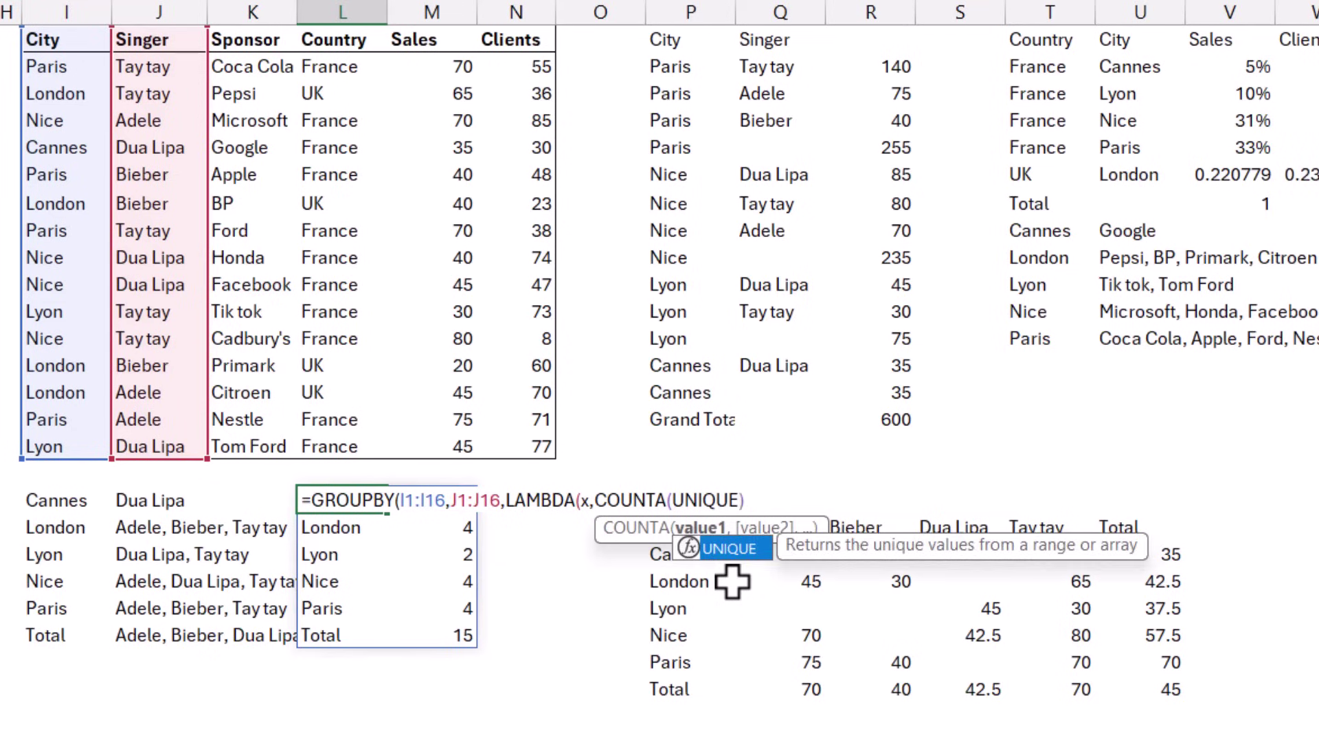
pyautogui.write('(x))')
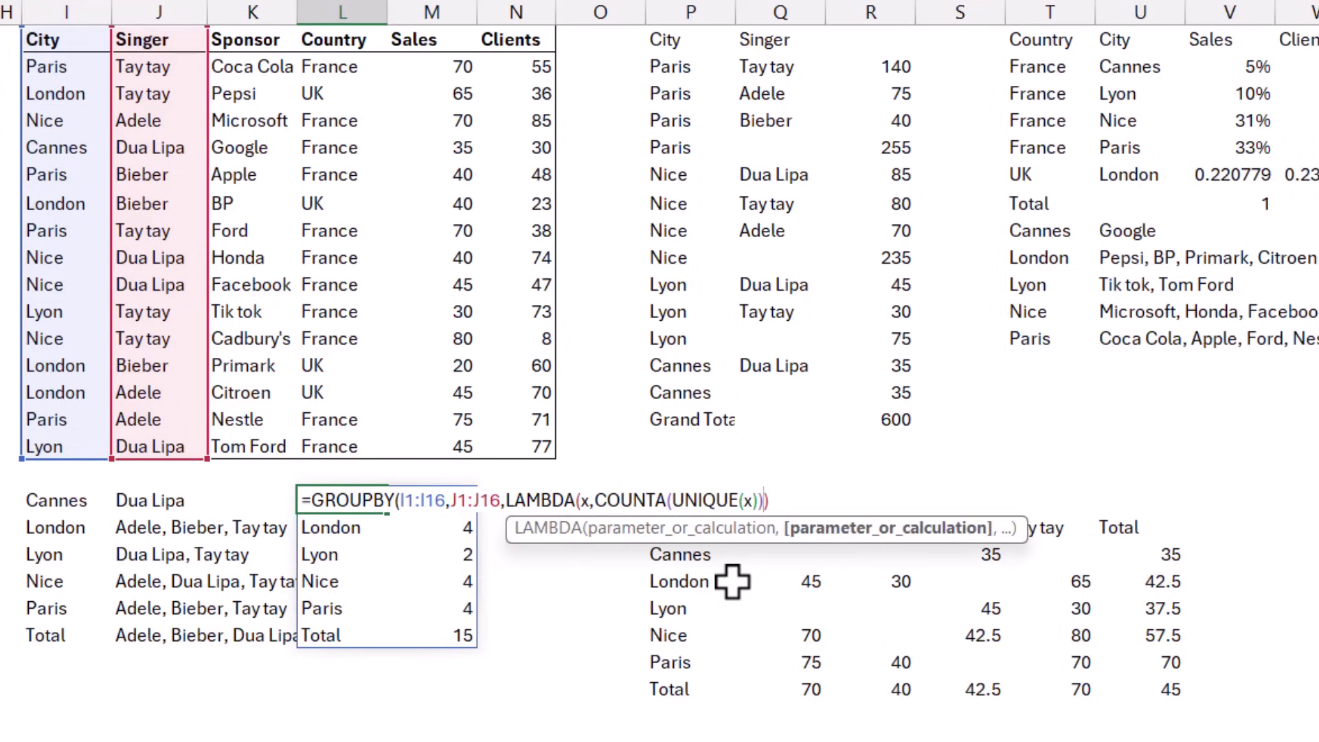
pyautogui.write(')')
pyautogui.press('Return')
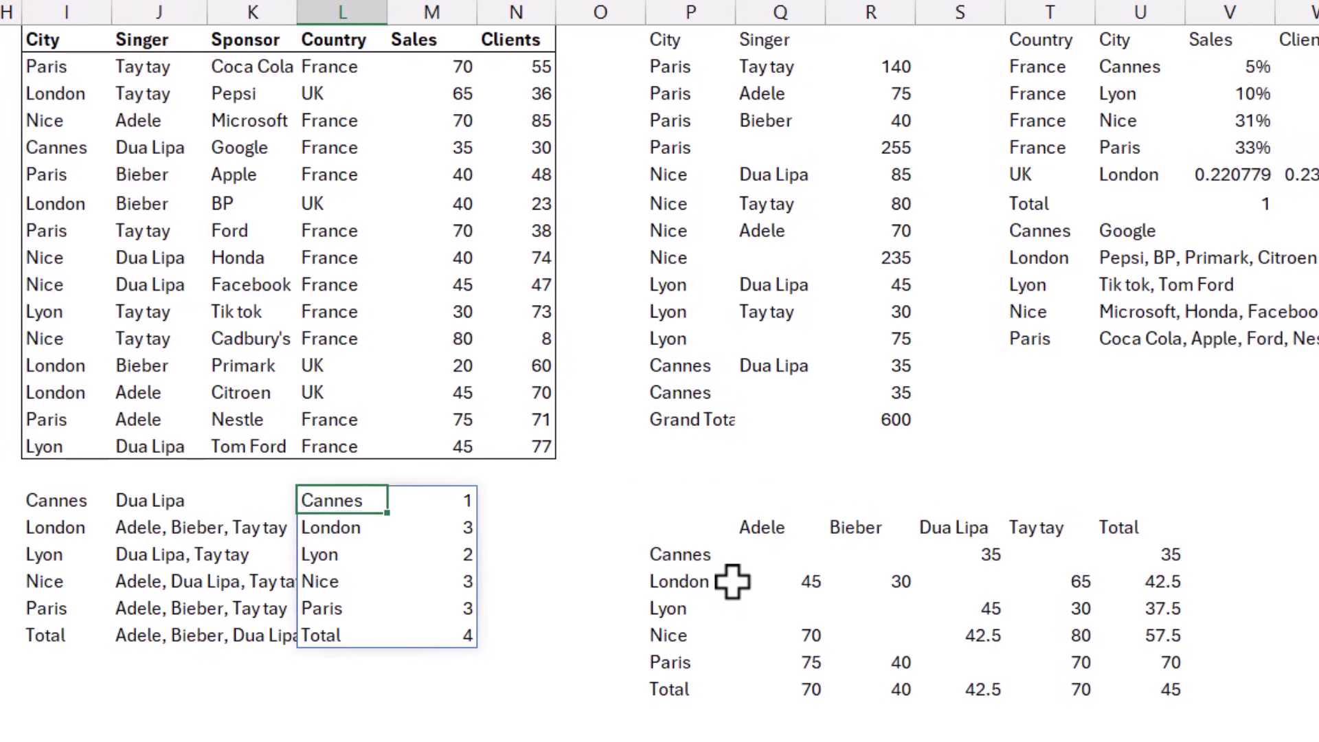
# Compare the unique singer counts per city in the L18 summary with the singer names listed beside them.
pyautogui.press('Down')
pyautogui.press('Down')
pyautogui.press('Down')
pyautogui.press('Down')
pyautogui.press('Left')
pyautogui.press('Left')
pyautogui.press('Up')
pyautogui.press('Up')
pyautogui.press('Up')
pyautogui.press('Up')
pyautogui.press('Up')
pyautogui.press('Right')
pyautogui.press('Right')
pyautogui.press('Right')
pyautogui.press('Left')
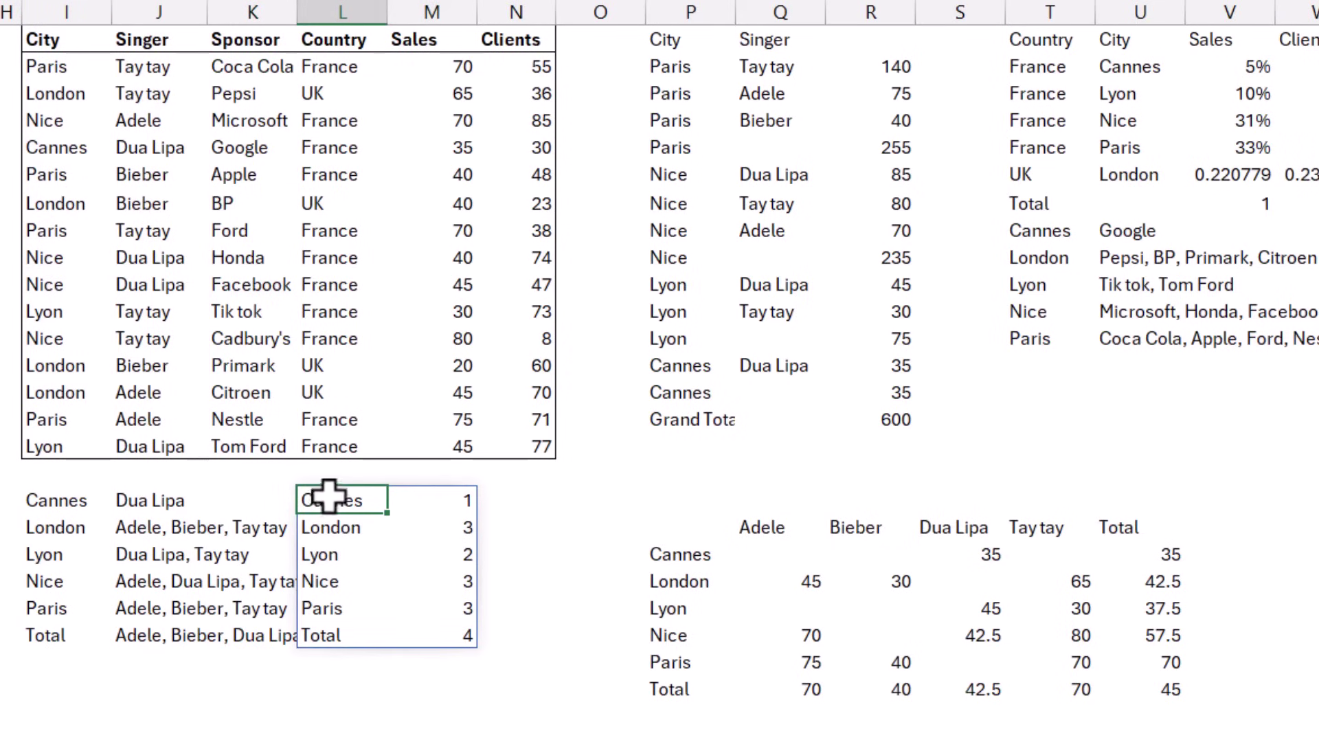
pyautogui.click(517, 581)
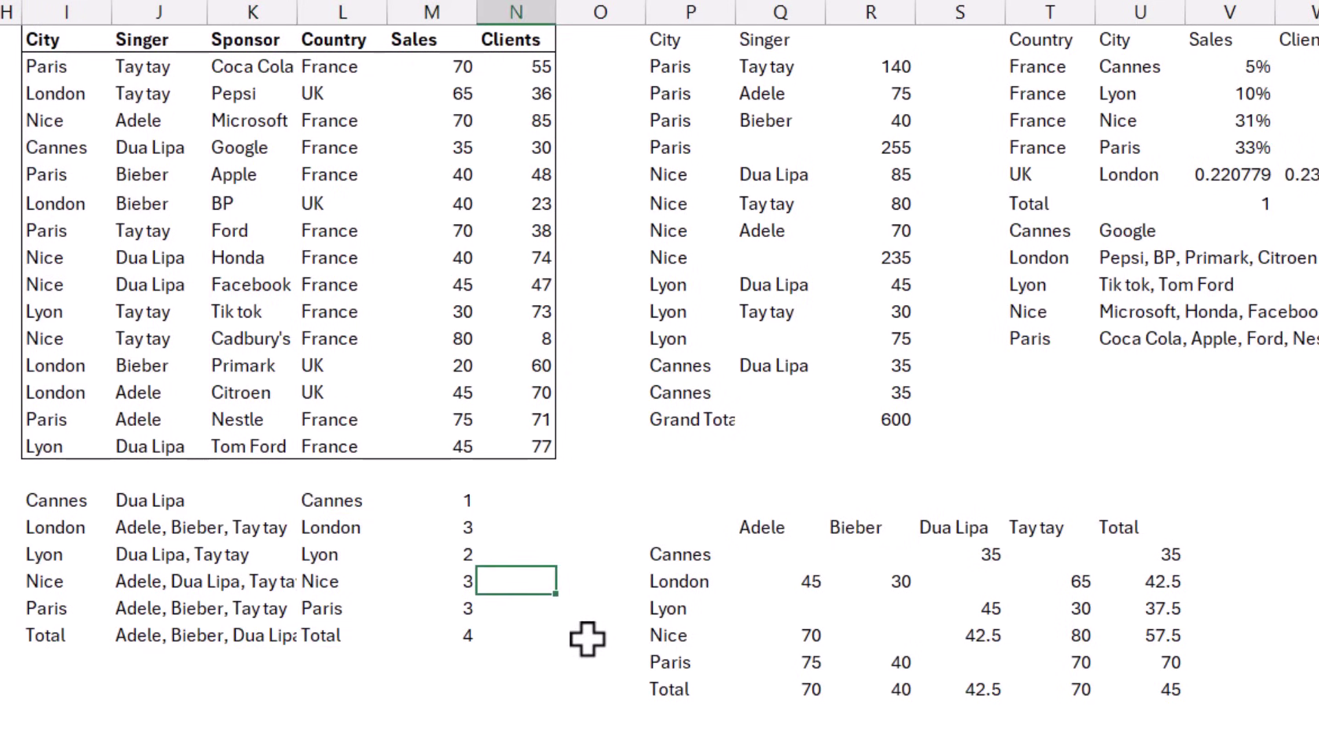
# Set the sort_order argument of the P1 GROUPBY formula to 3 for ascending sales, and commit it.
pyautogui.click(683, 41)
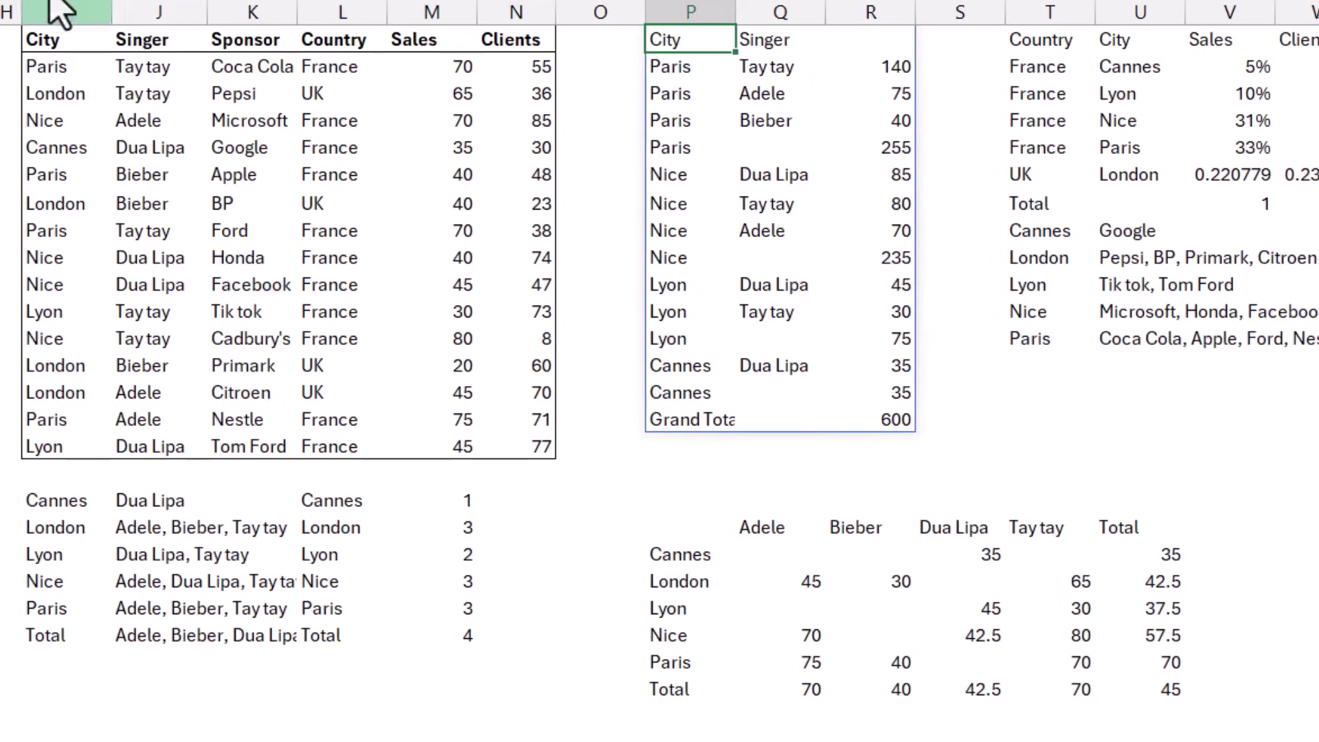
pyautogui.press('F2')
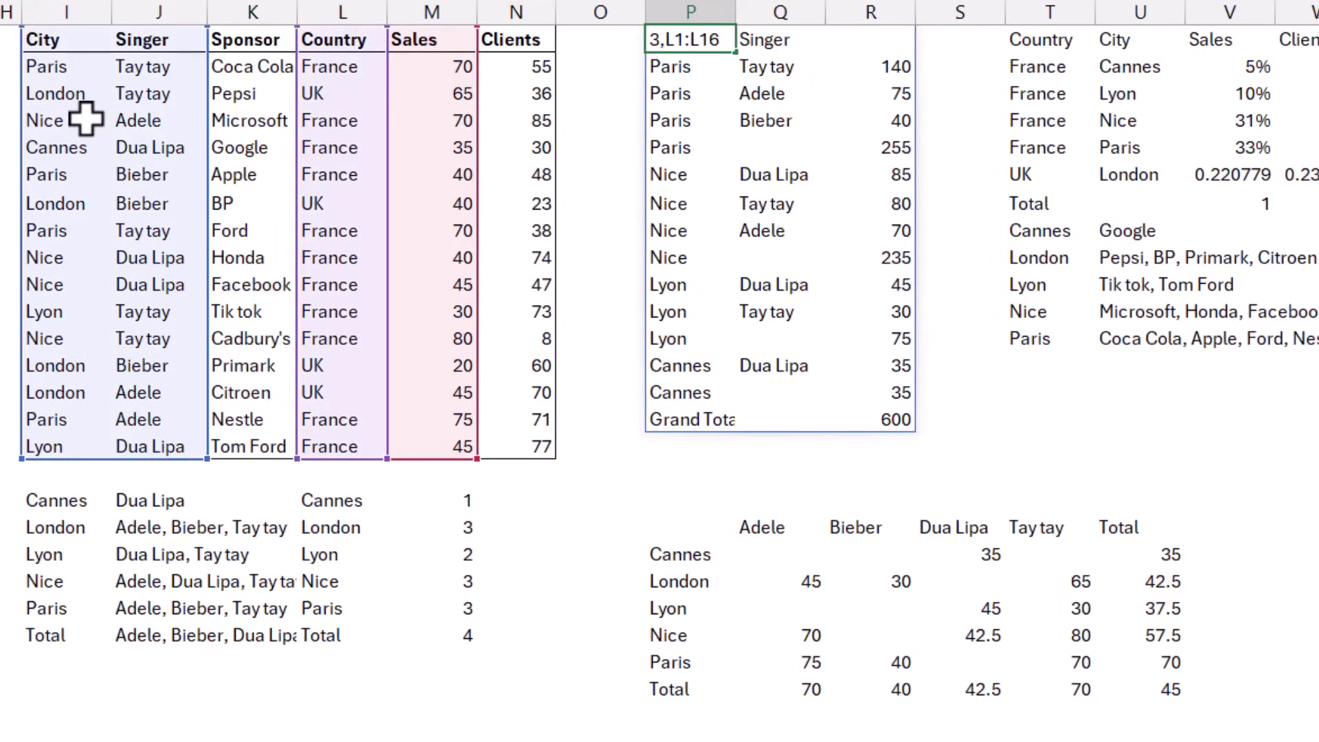
pyautogui.hotkey('ctrl', 'Return')
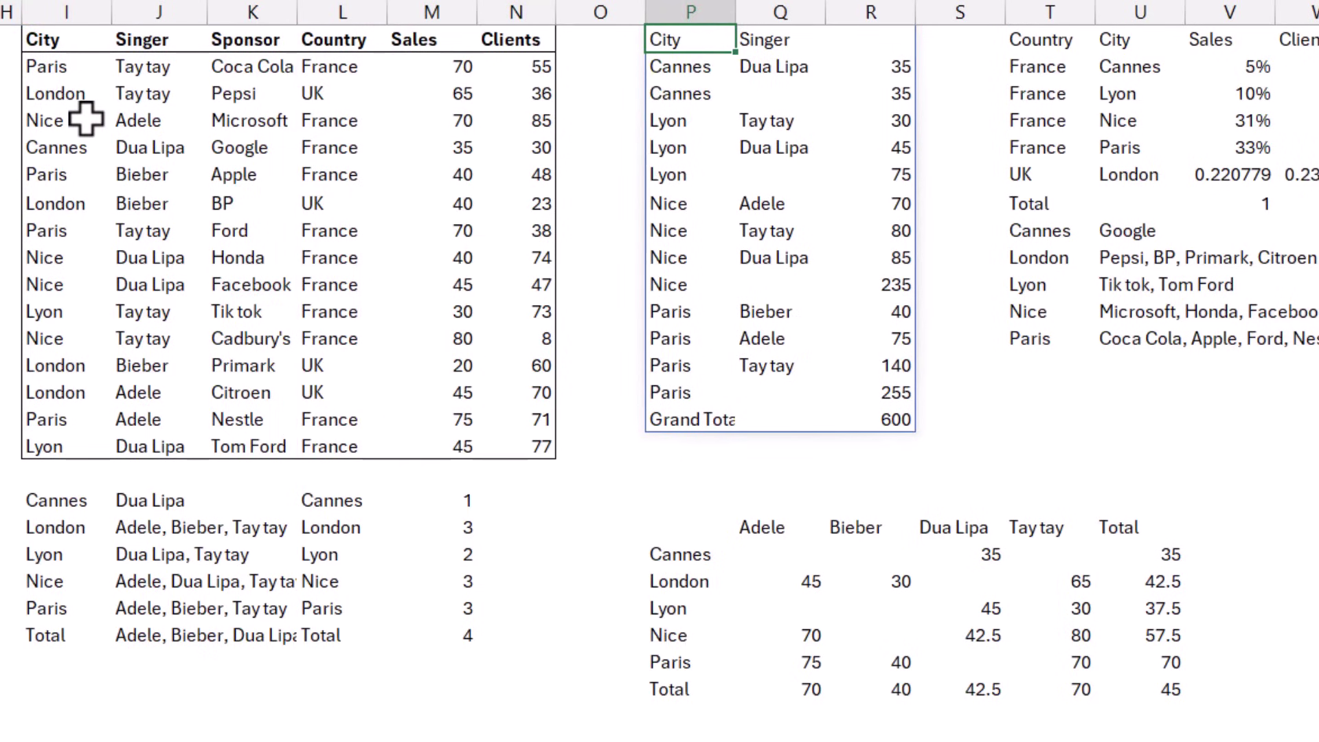
# Set the sort_order argument of the P1 GROUPBY formula to -3, commit it, and examine the descending sales and subtotals.
pyautogui.doubleClick(702, 40)
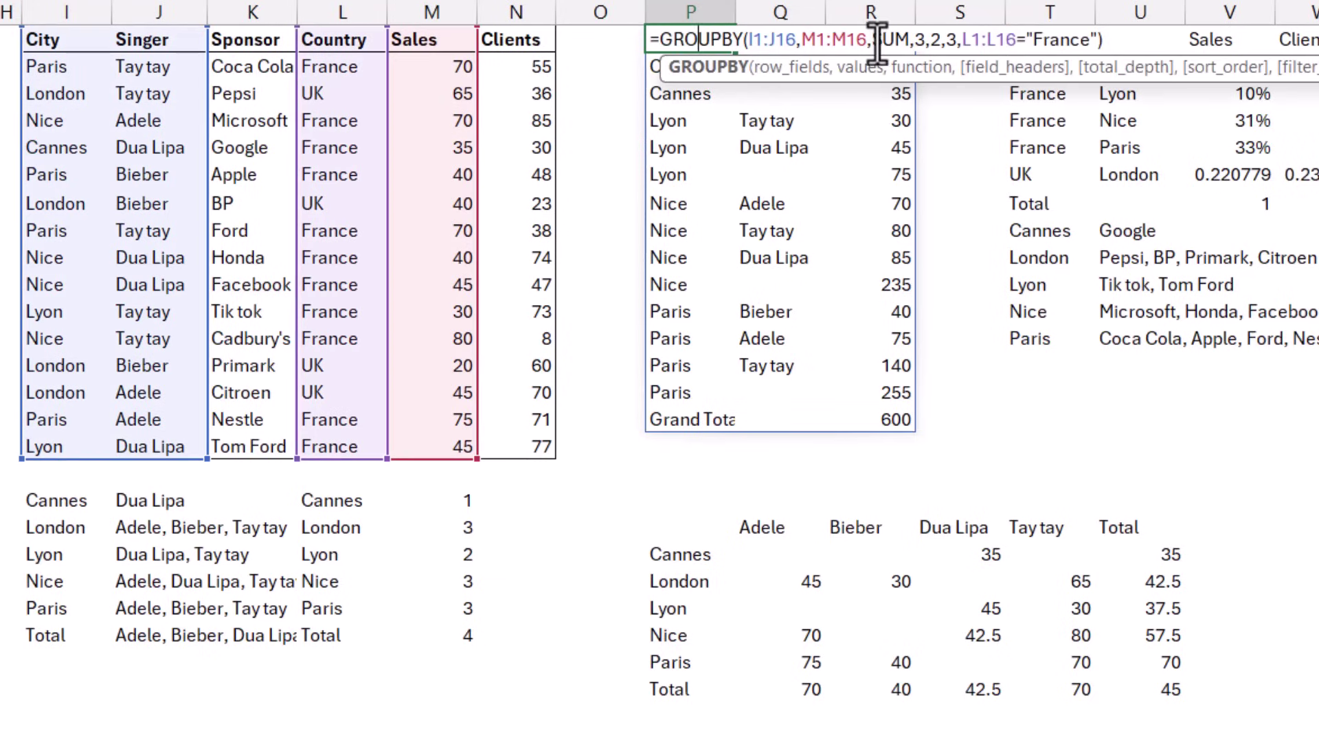
pyautogui.click(948, 41)
pyautogui.write('-')
pyautogui.press('Return')
pyautogui.press('Right')
pyautogui.press('Right')
pyautogui.press('Left')
pyautogui.press('Right')
pyautogui.press('Down')
pyautogui.press('Down')
pyautogui.press('Down')
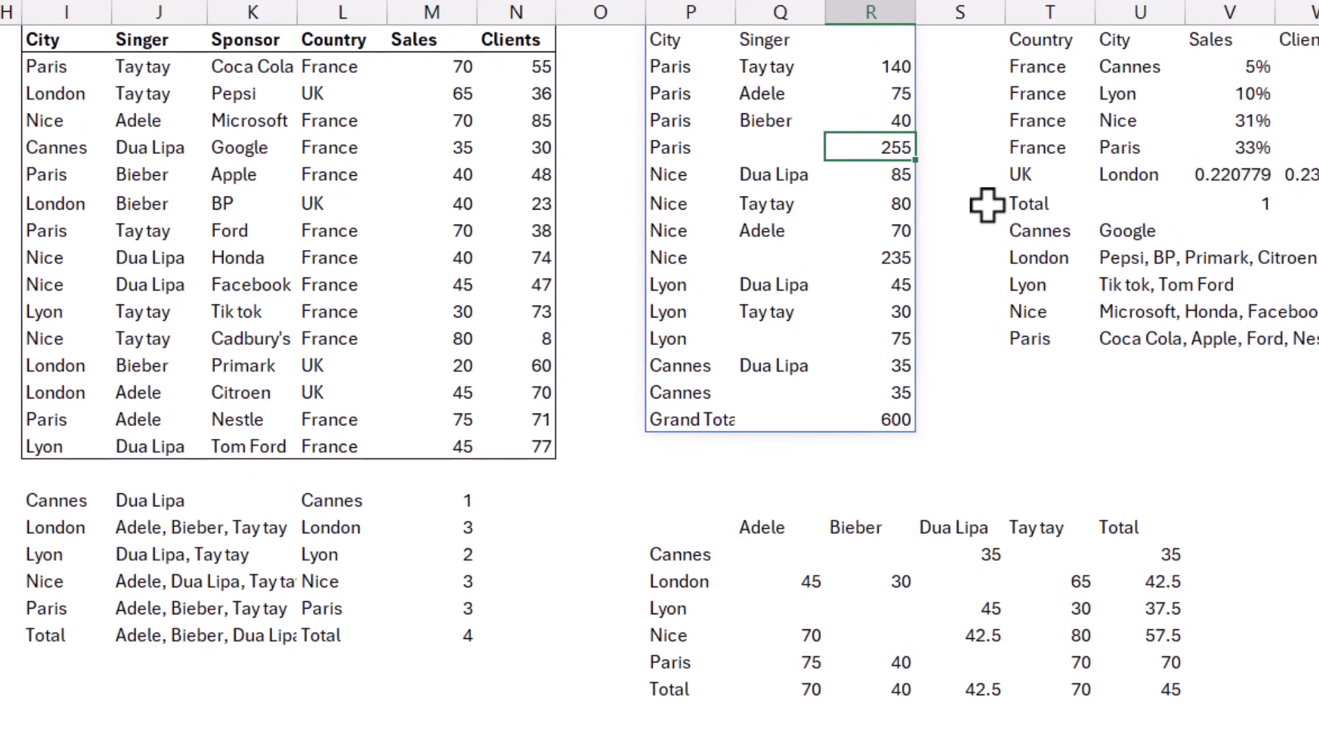
# Examine the two LAMBDA-based GROUPBY summaries that start in I18 and L18.
pyautogui.click(54, 503)
pyautogui.hotkey('ctrl', 'a')
pyautogui.hotkey('ctrl', 'Right')
pyautogui.hotkey('ctrl', 'Right')
pyautogui.hotkey('ctrl', 'a')
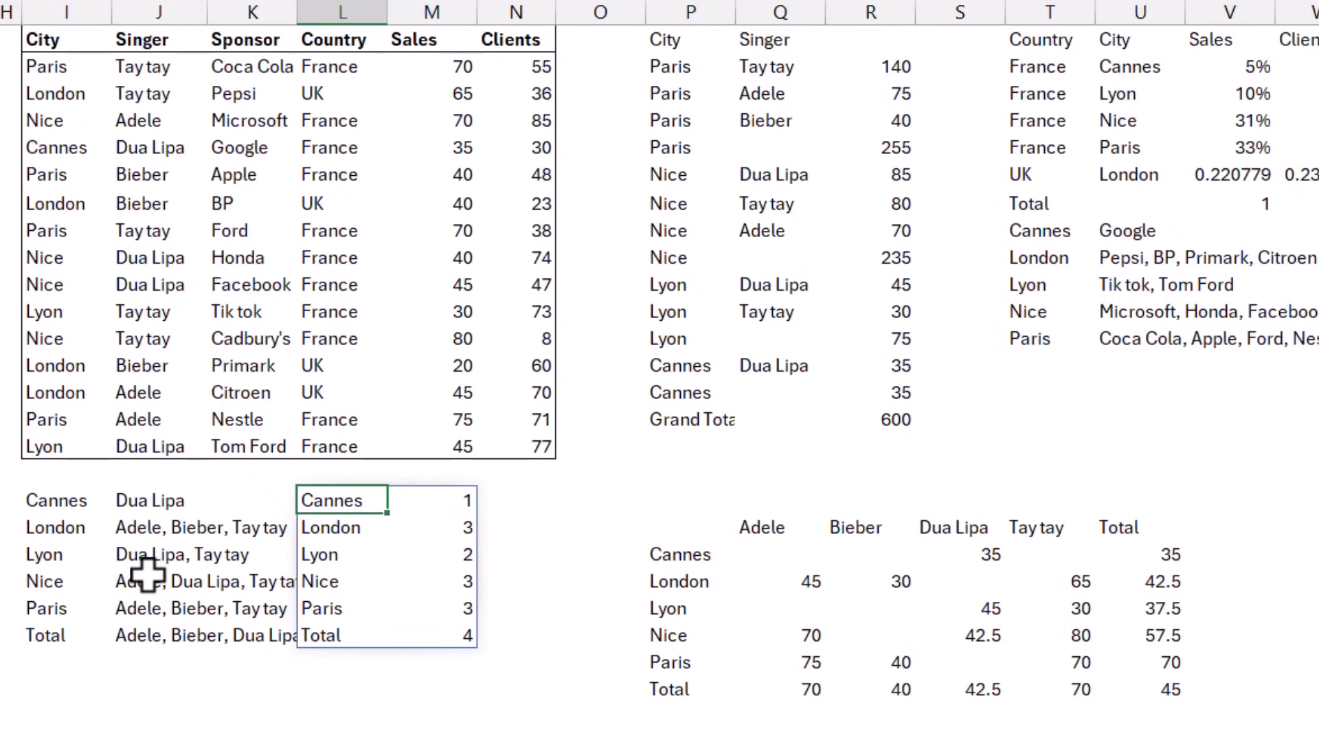
pyautogui.press('Left')
pyautogui.press('Left')
pyautogui.press('Left')
pyautogui.press('Left')
pyautogui.press('Right')
pyautogui.hotkey('ctrl', 'a')
pyautogui.hotkey('ctrl', 'Right')
pyautogui.hotkey('ctrl', 'Right')
pyautogui.hotkey('ctrl', 'a')
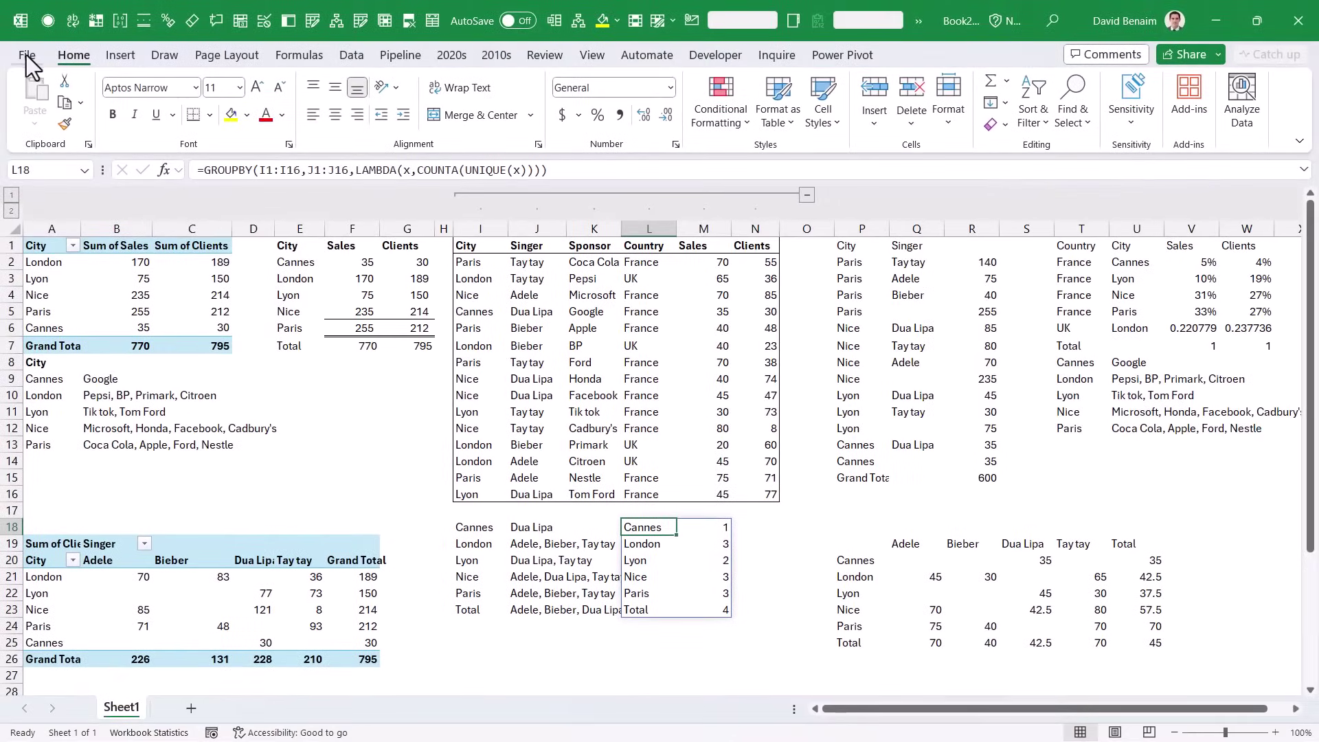
# Open the account information page to check the installed Excel version and update channel.
pyautogui.click(26, 55)
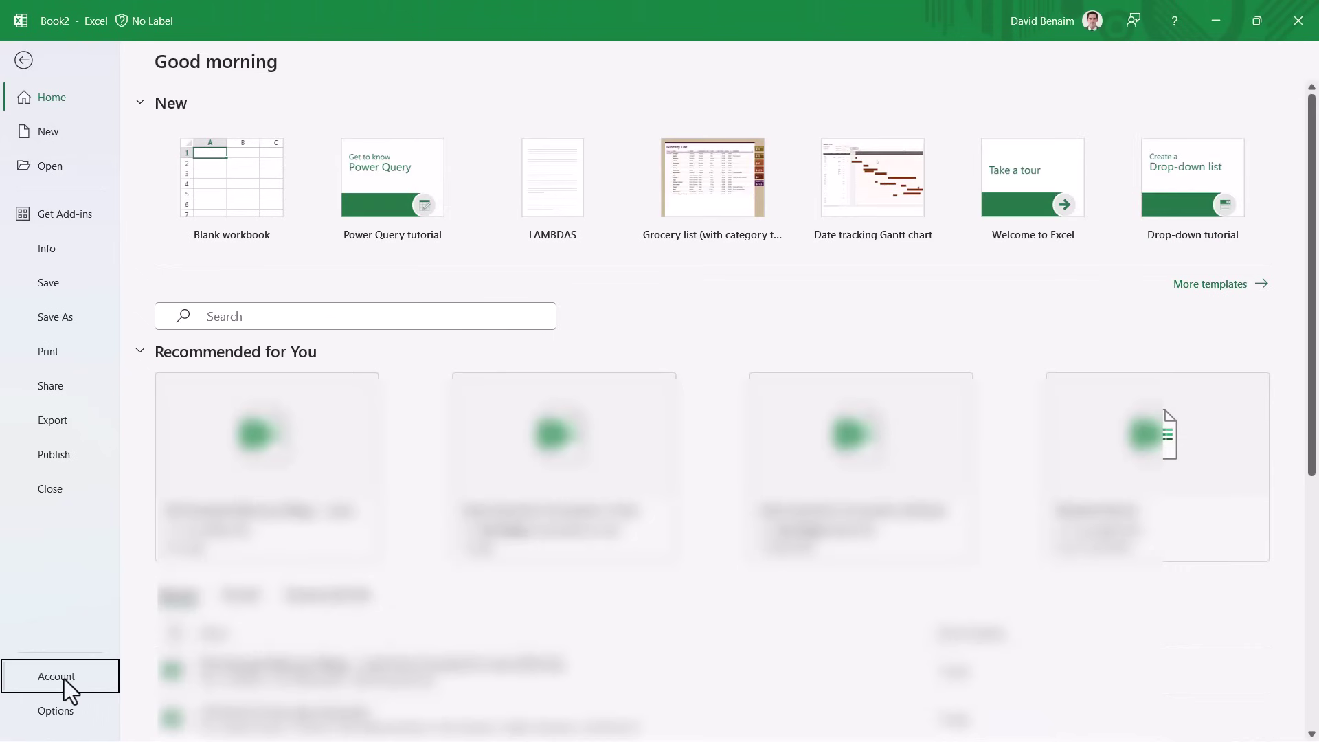
pyautogui.click(64, 679)
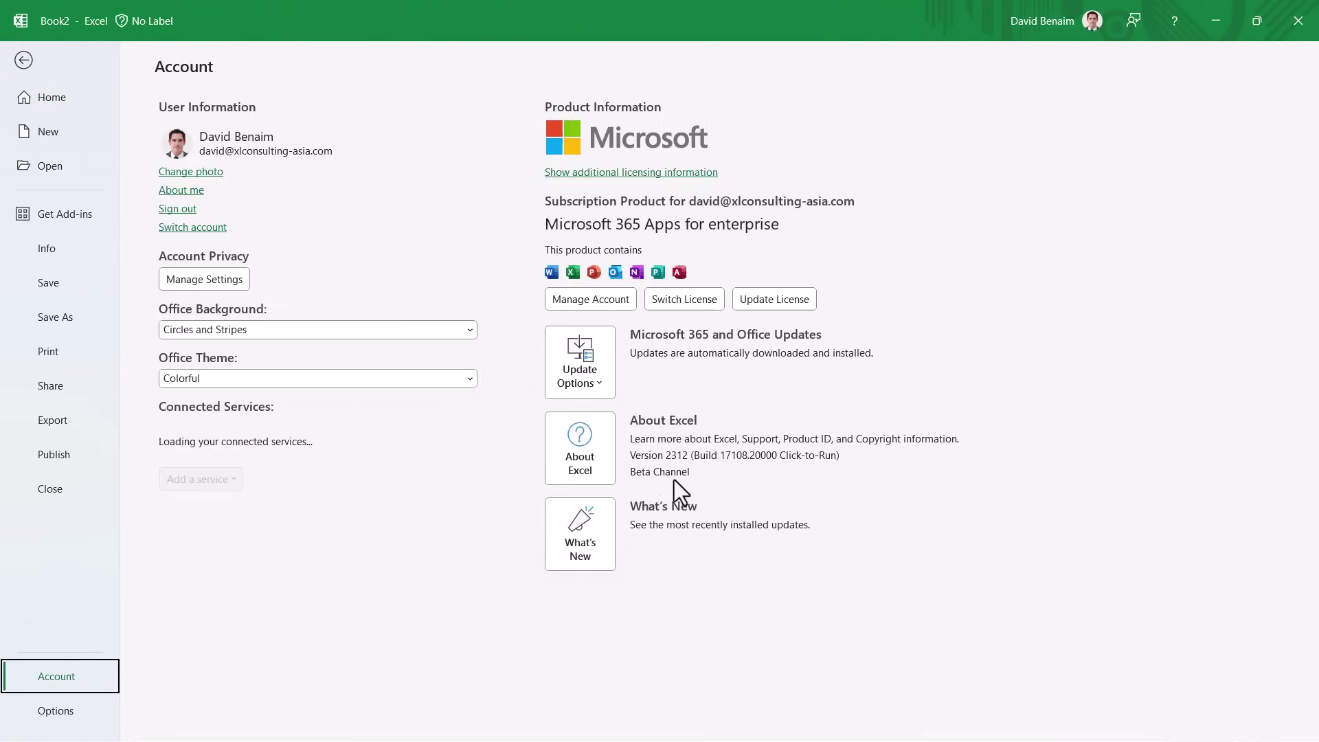